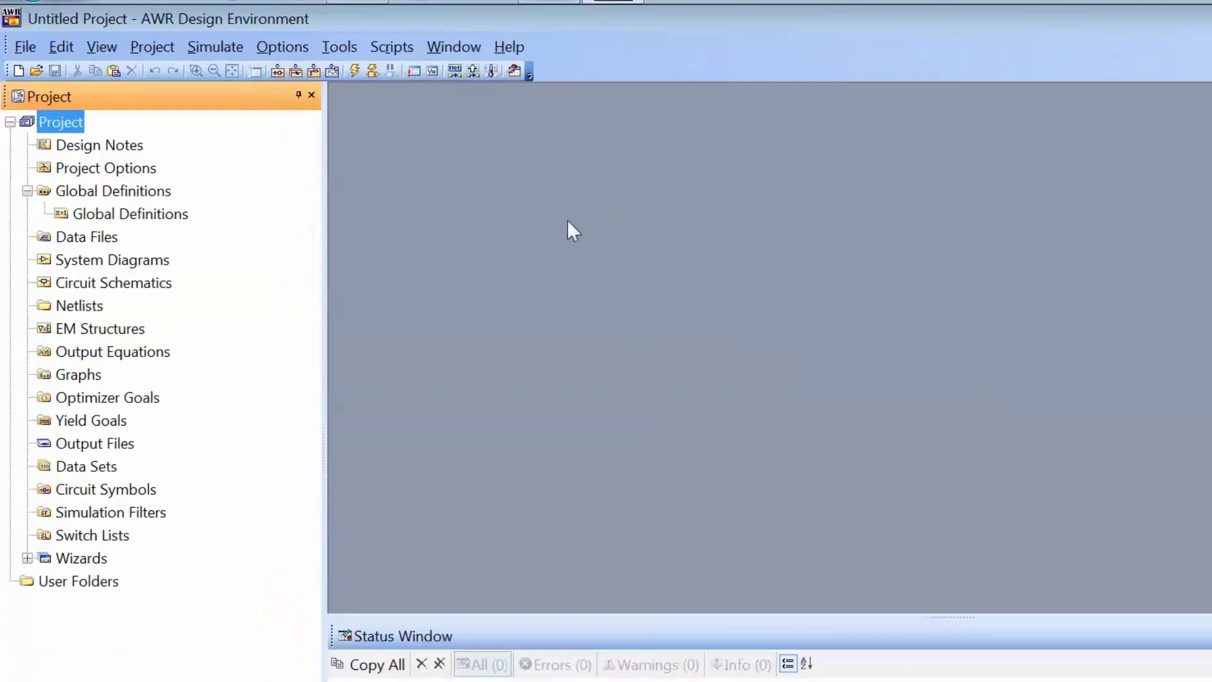
- Replace the project frequency range with a single point at 1 GHz
double_click(131, 169)
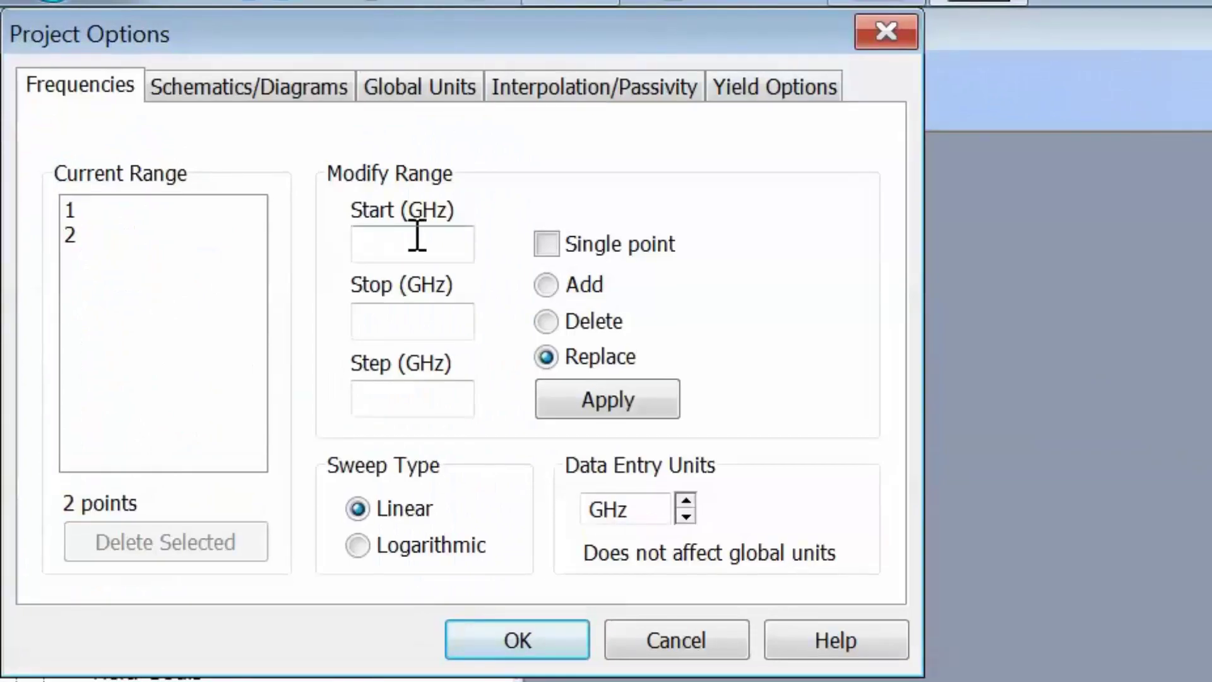
click(417, 240)
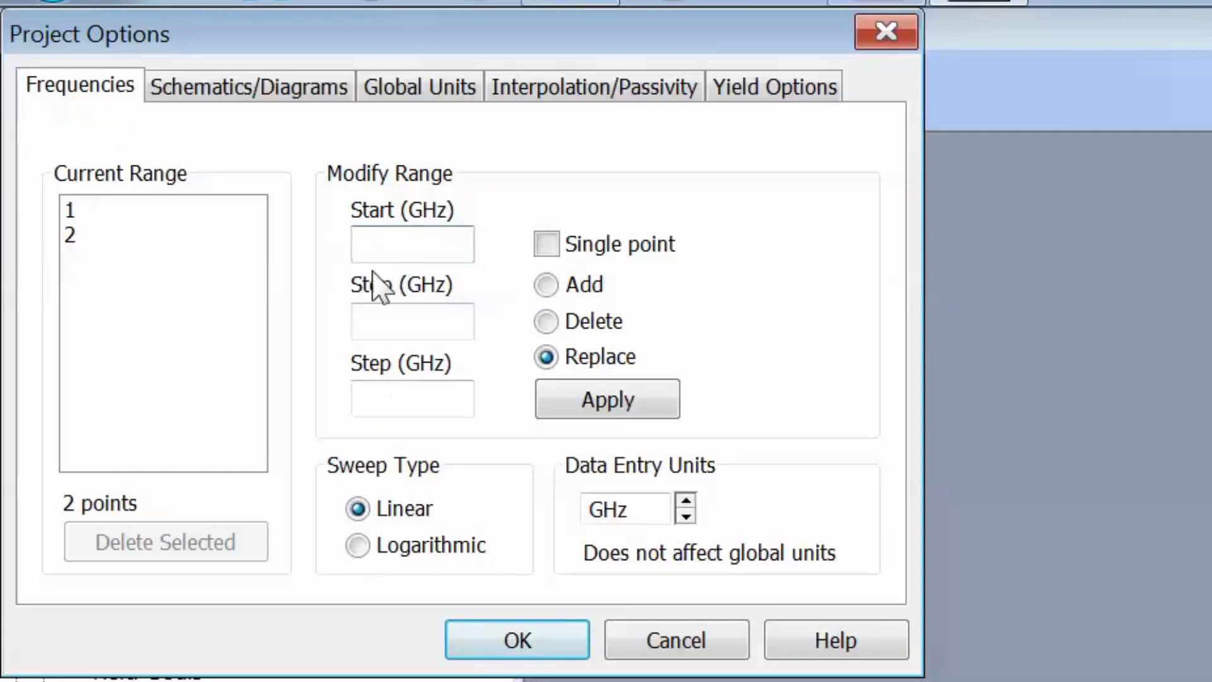
text(1)
click(547, 245)
click(593, 407)
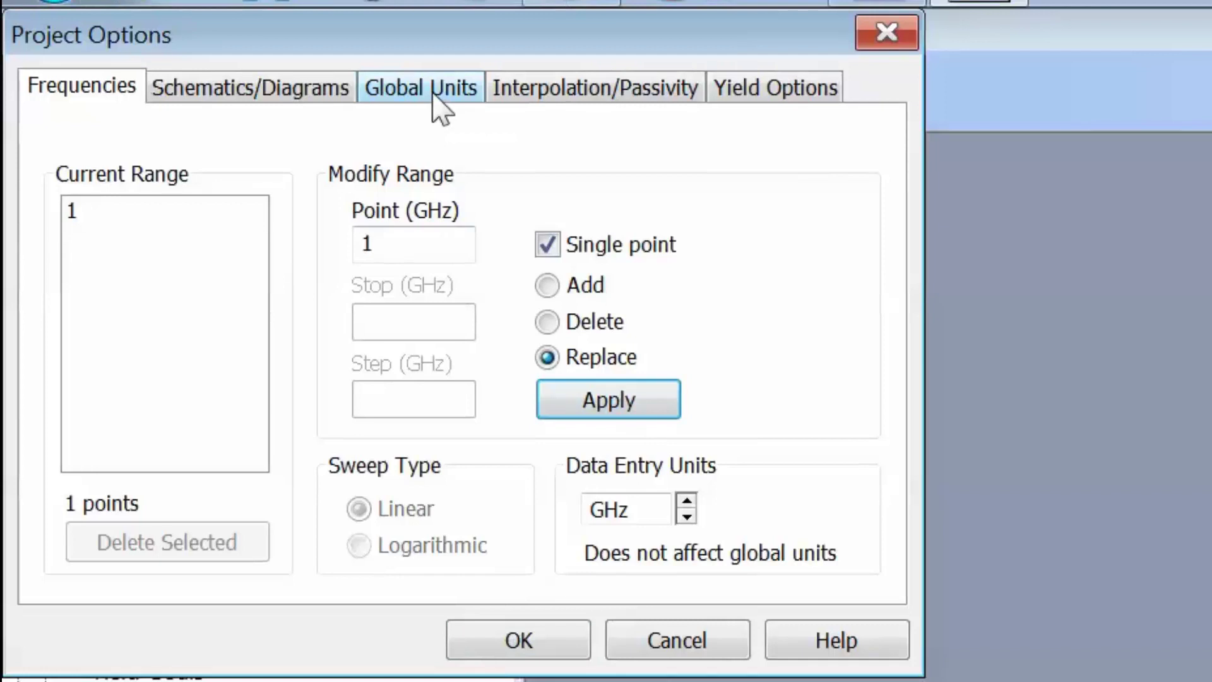
- Set the project's global capacitance unit to pF and accept the project options
click(442, 101)
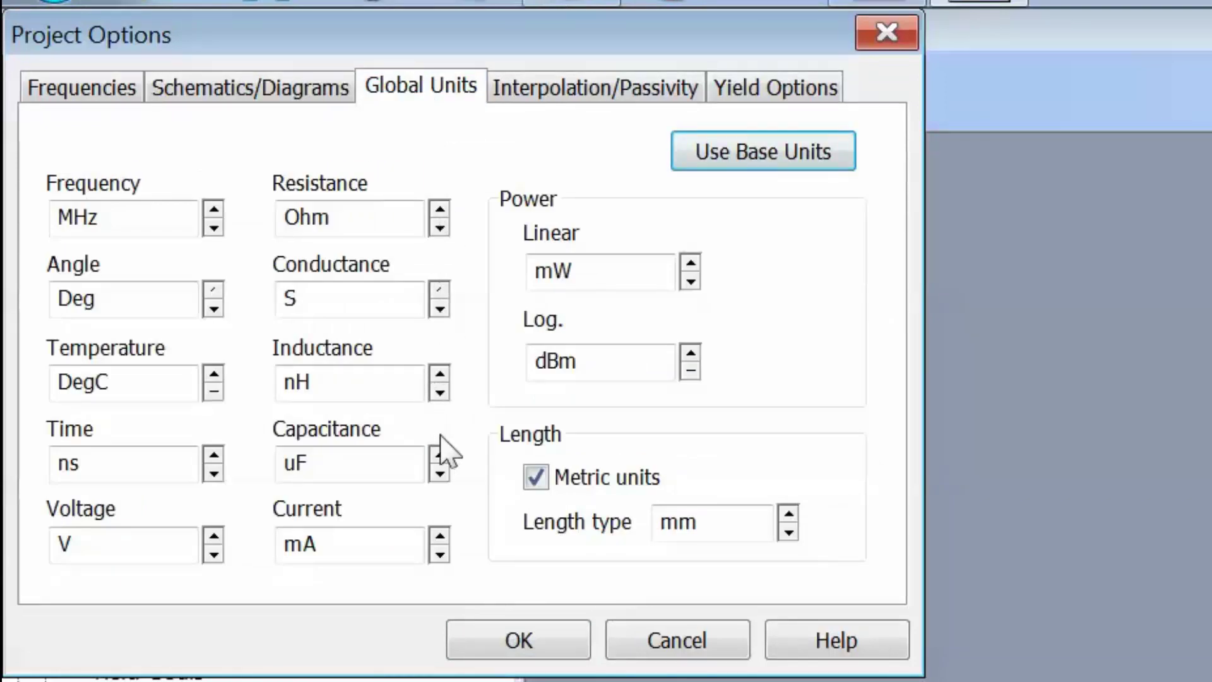
click(440, 474)
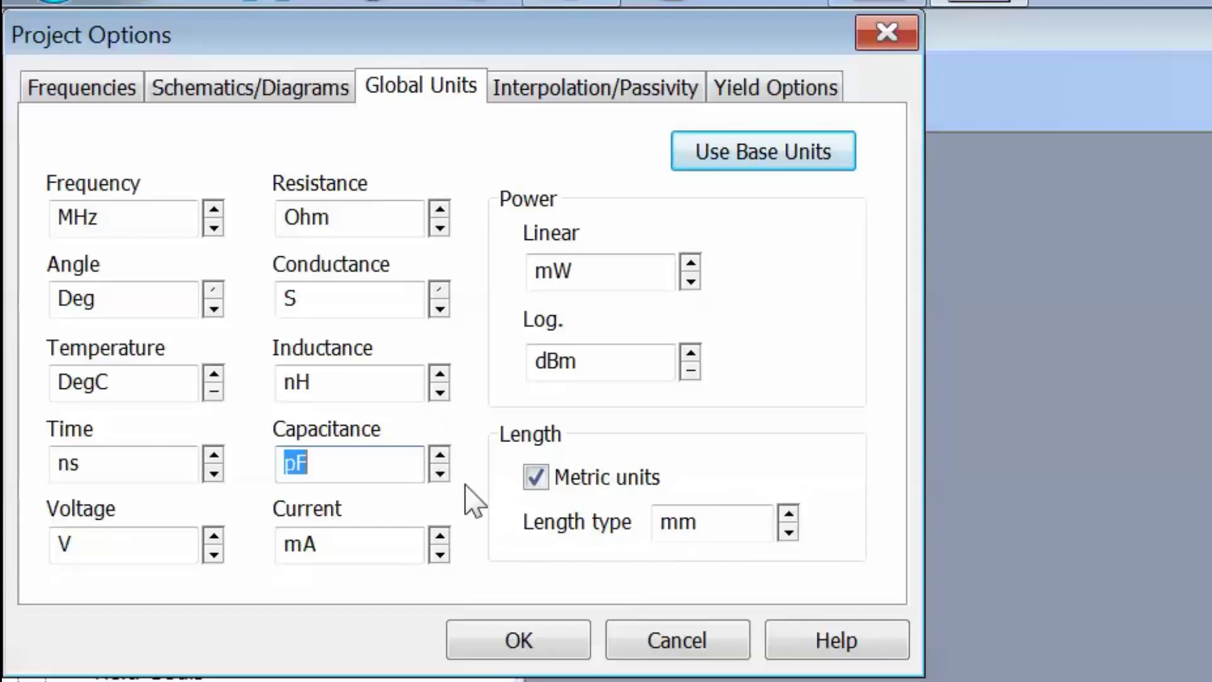
click(519, 640)
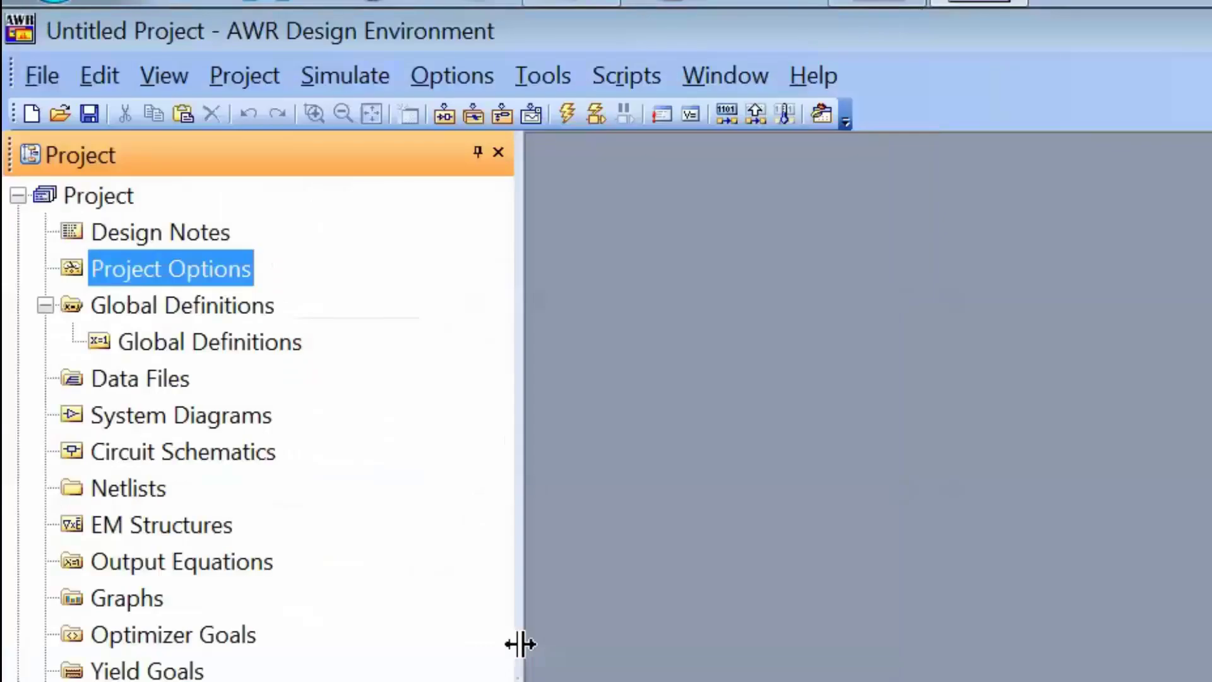
- Create a new circuit schematic named shunt_imp
right_click(248, 459)
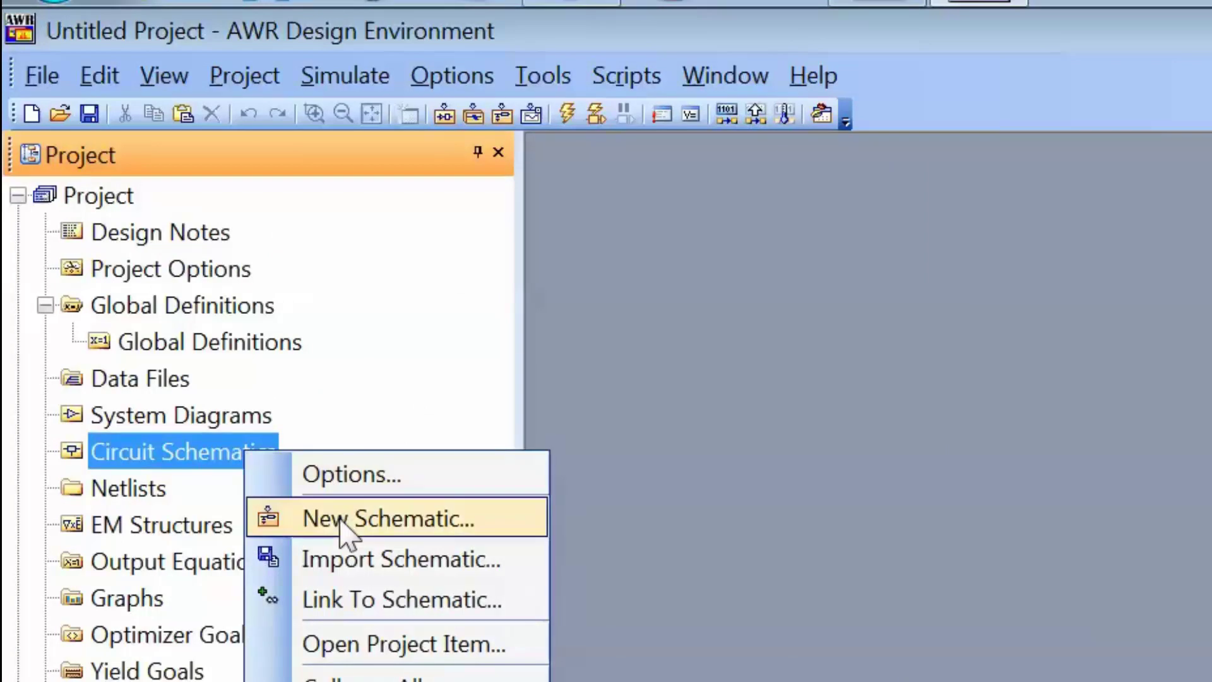
click(343, 523)
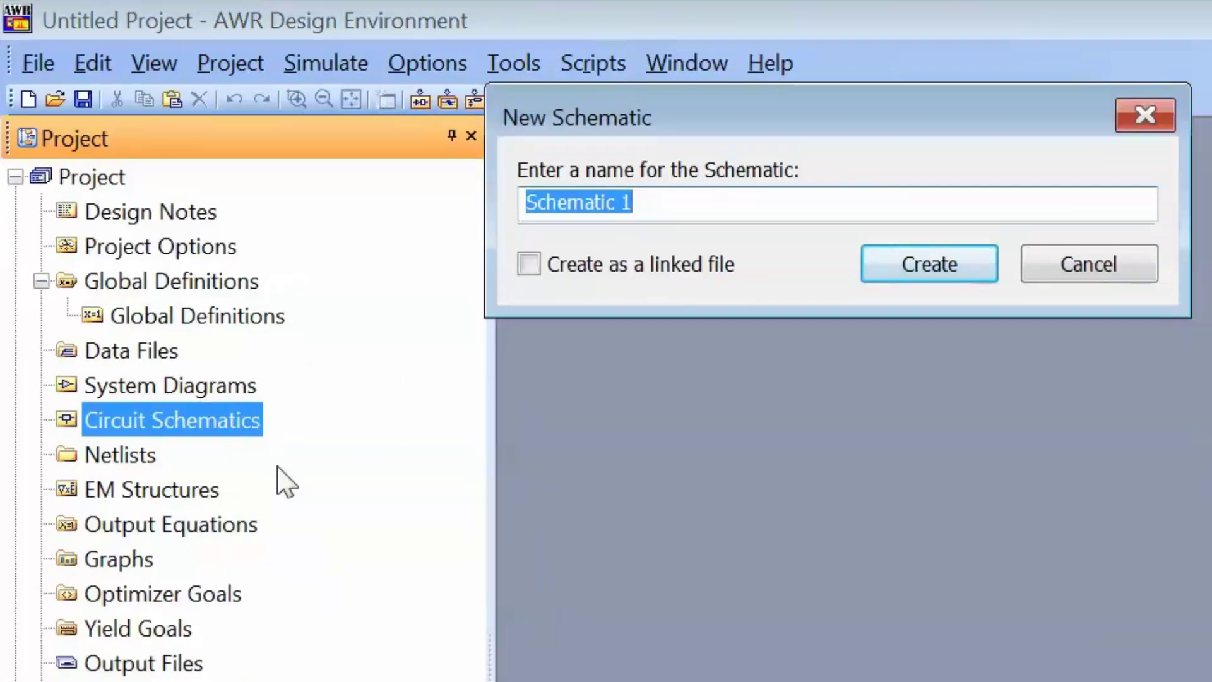
text(shunt_imp)
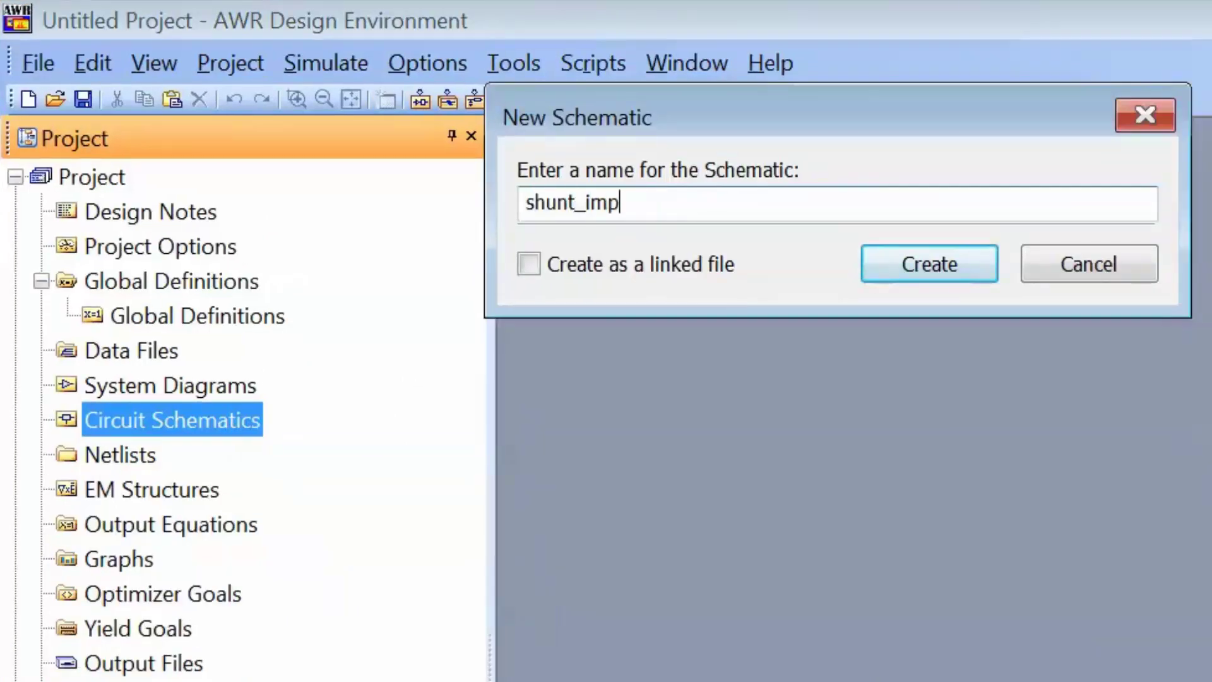
key(Return)
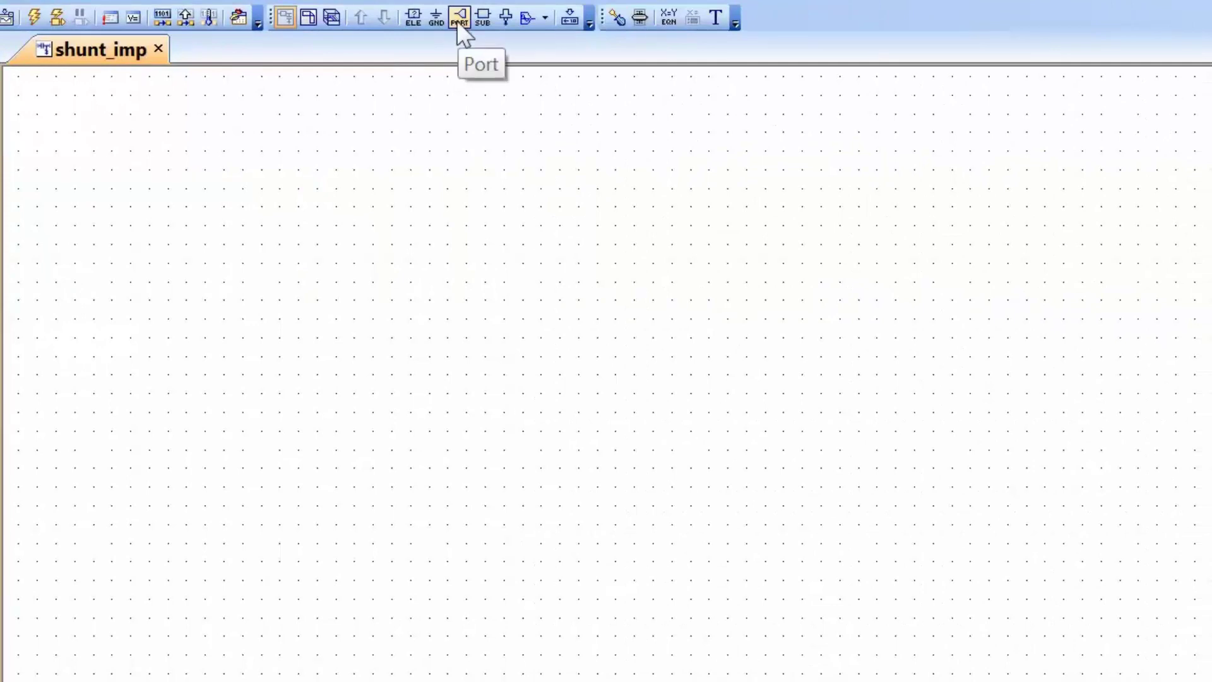
- Place a port on the schematic and a vertically rotated closed-form resistor (RES) to its right
click(456, 20)
click(346, 292)
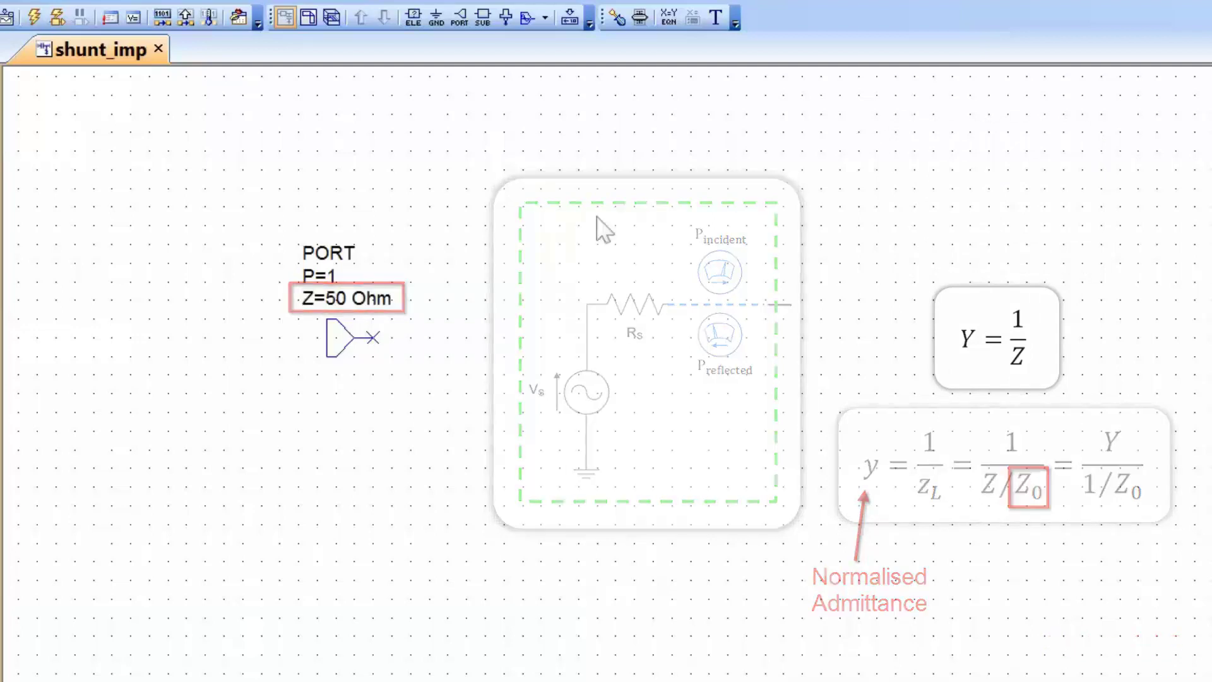
key(ctrl+l)
text(r)
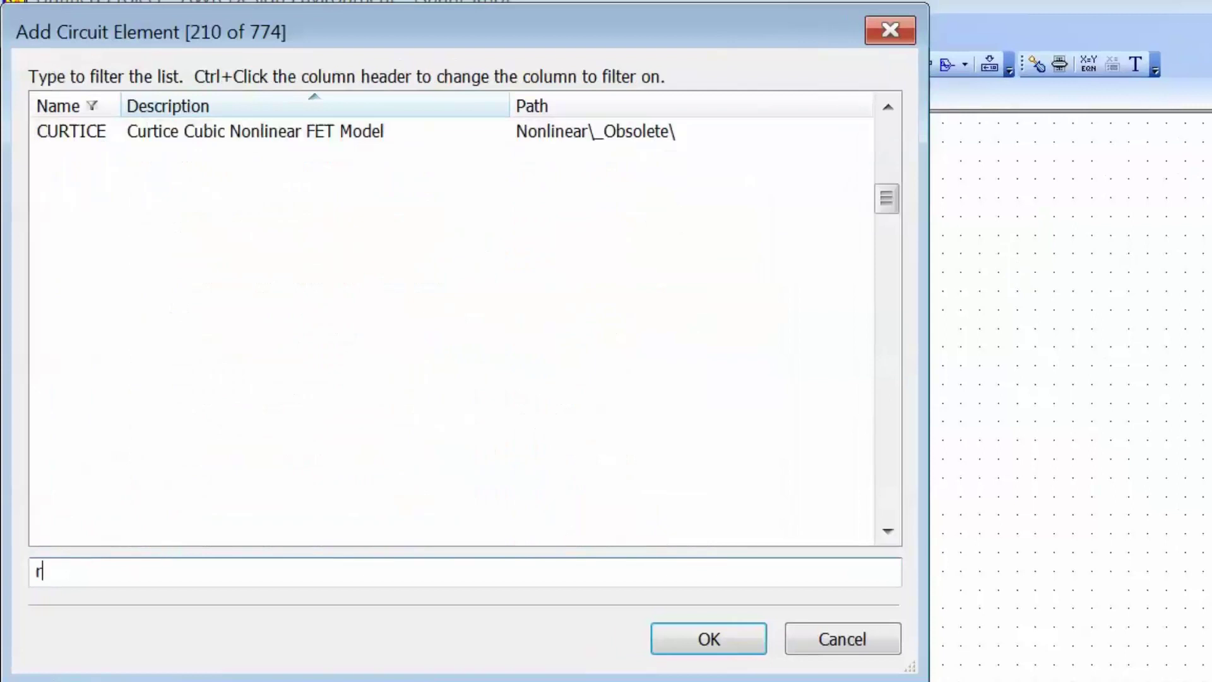
text(es)
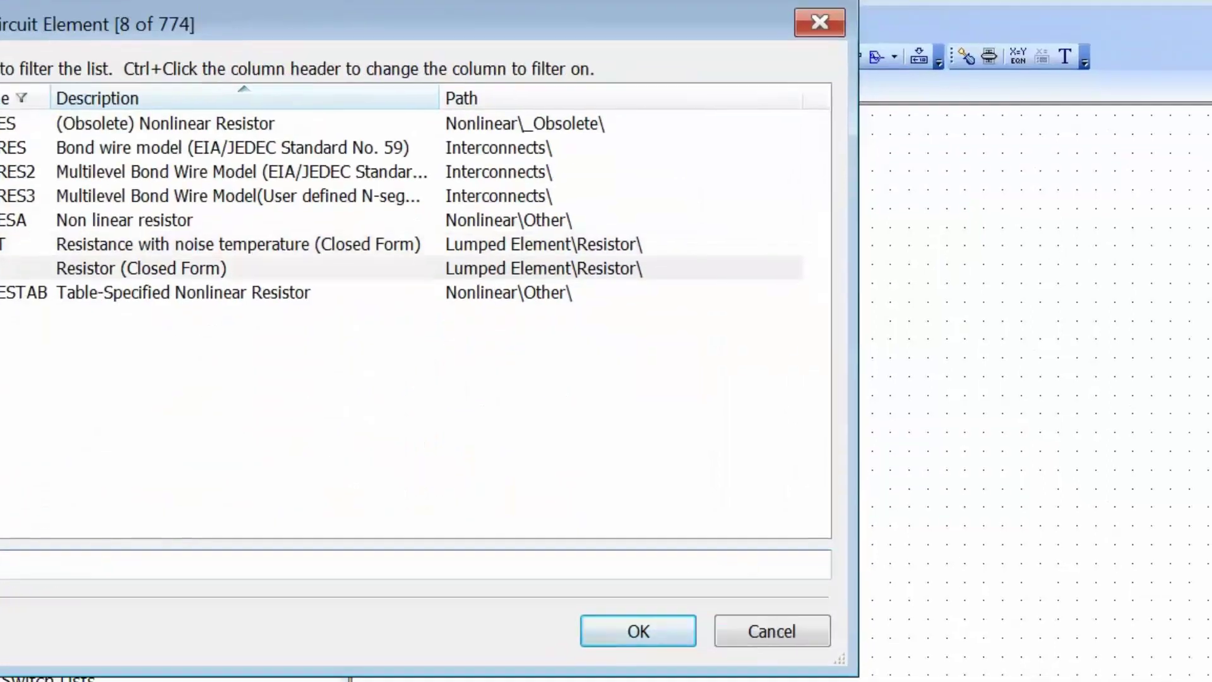
key(Return)
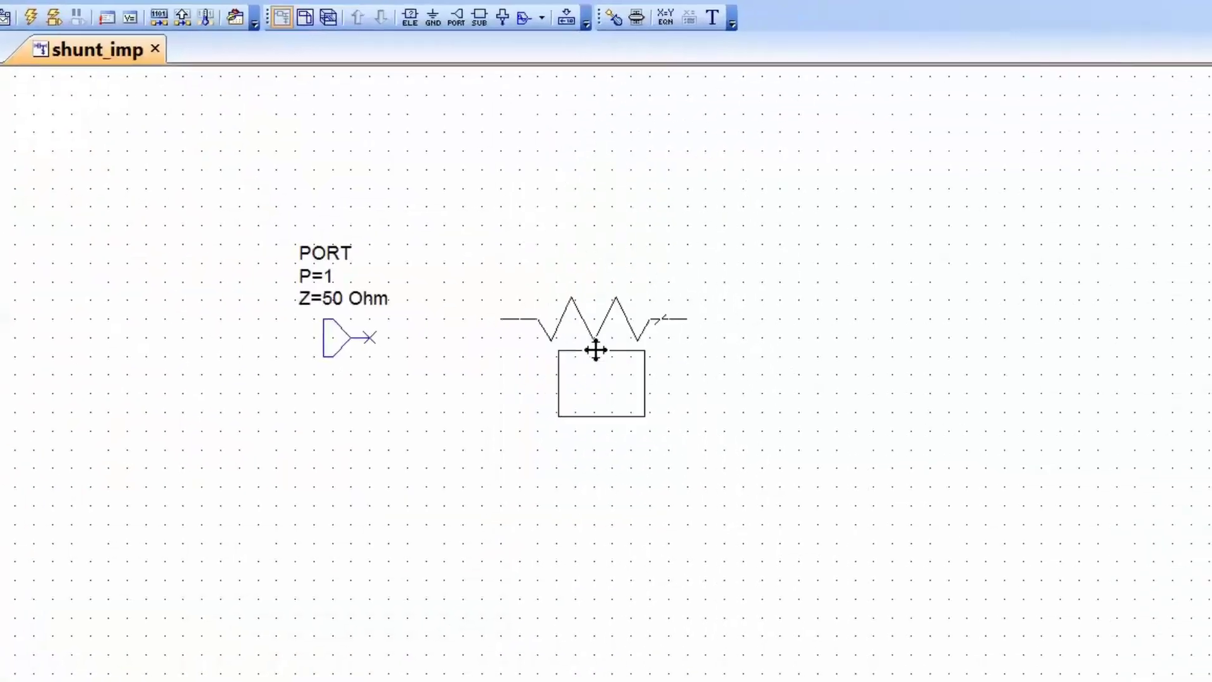
right_click(598, 356)
click(622, 424)
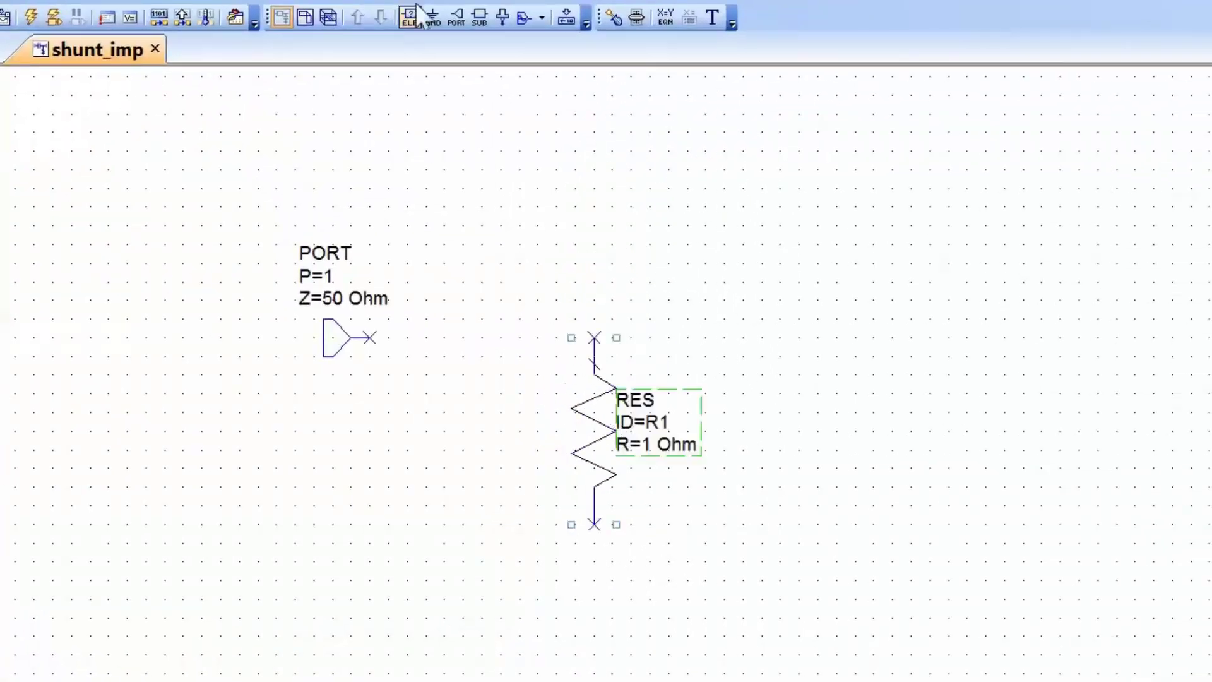
- Ground the resistor's lower end and wire the port to its upper end
click(433, 19)
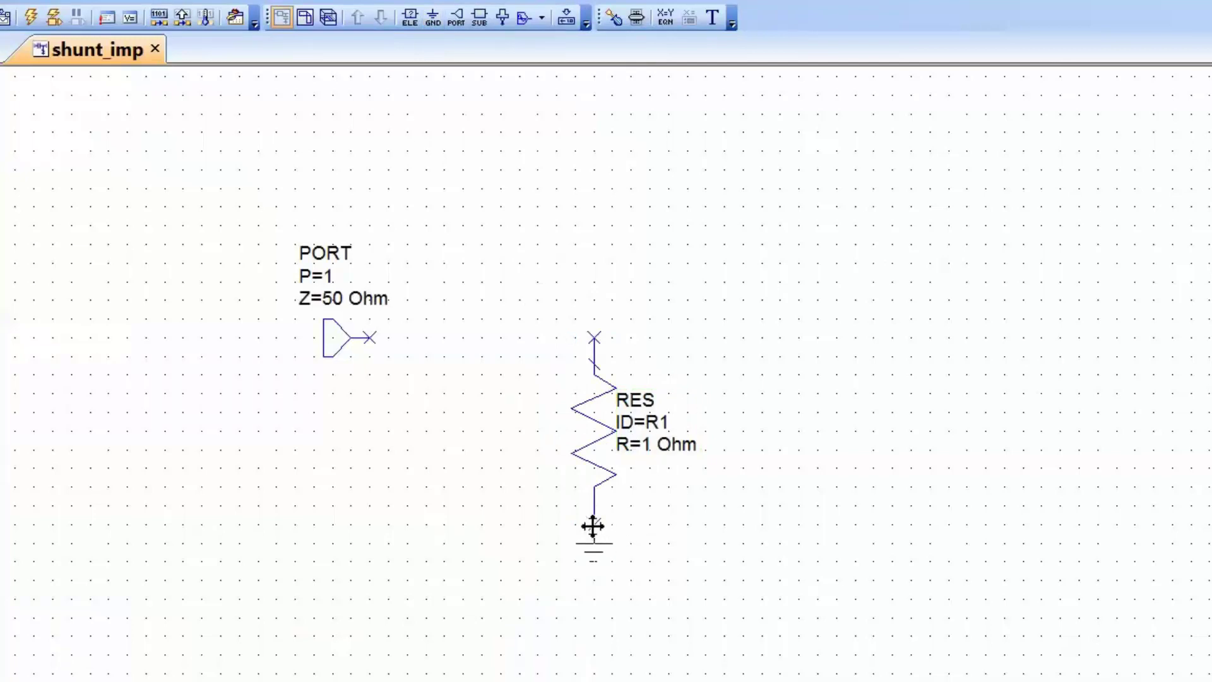
click(593, 524)
click(369, 338)
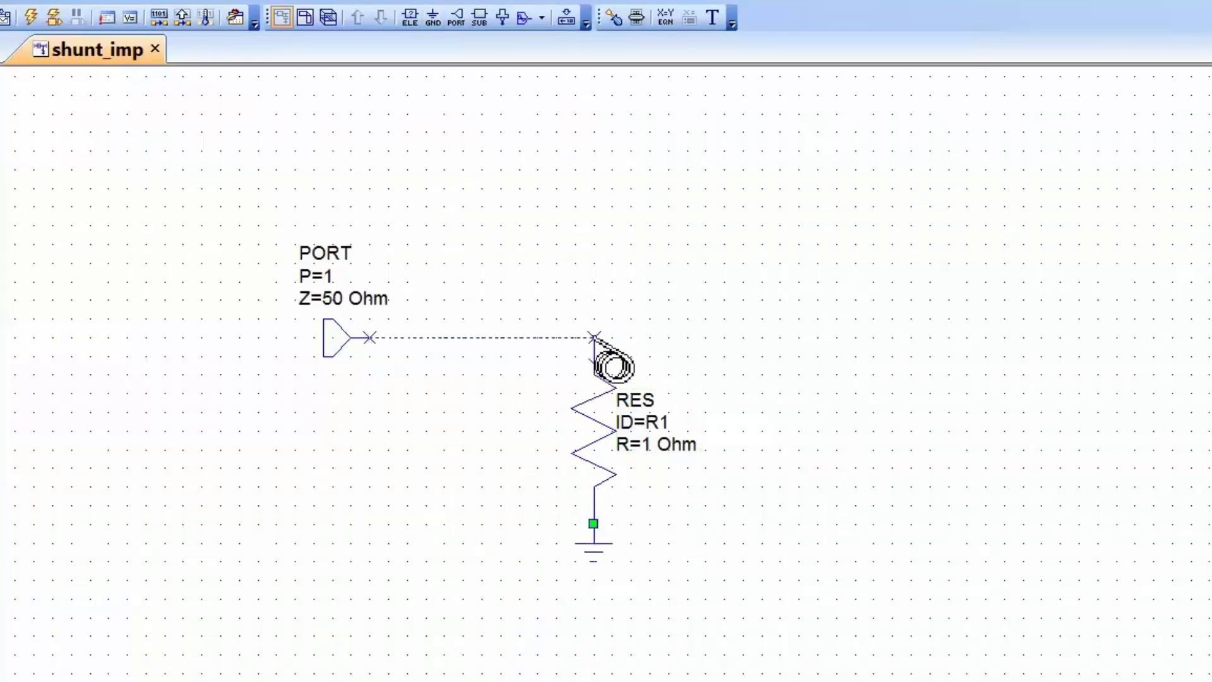
click(593, 337)
- Set the shunt resistor's resistance to 50 Ohm
click(650, 446)
click(651, 446)
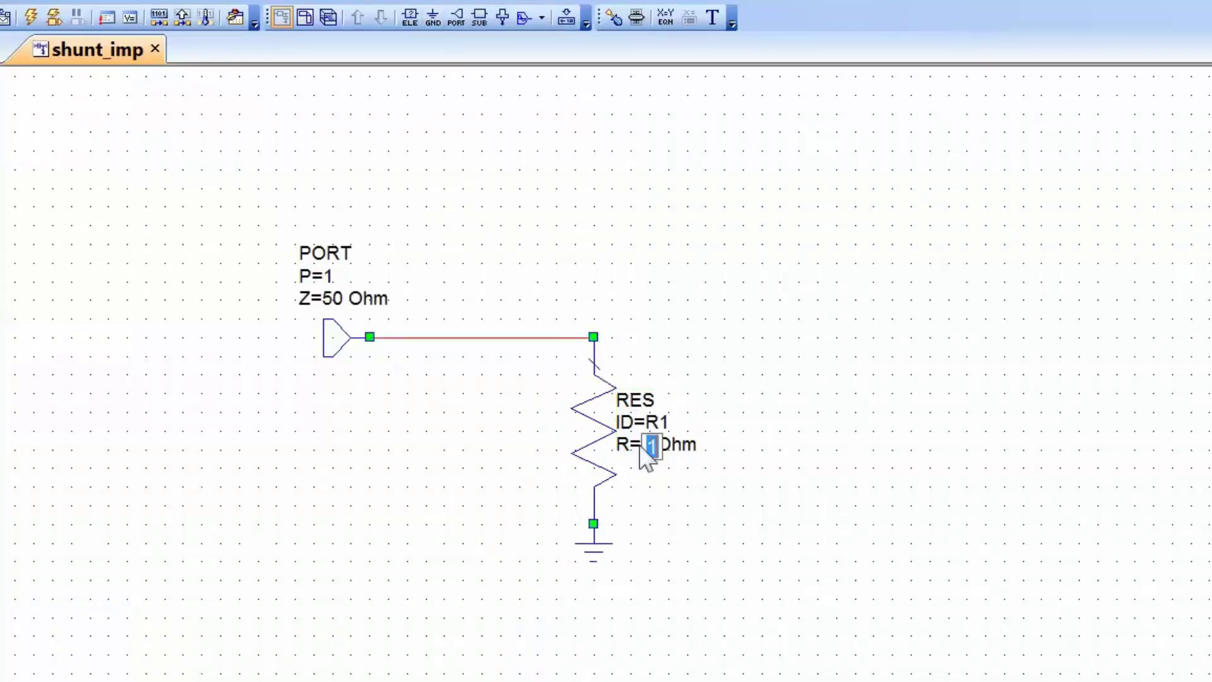
text(50)
key(Return)
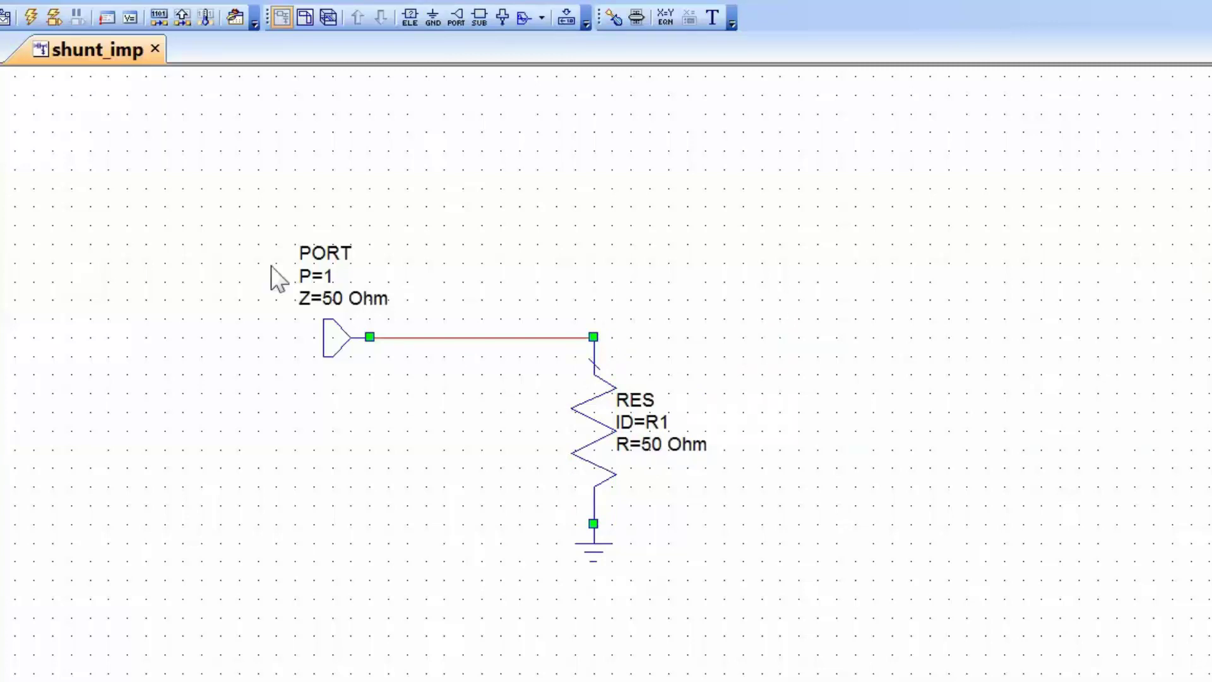
- Create a new Smith Chart graph named shunt_imp
click(94, 436)
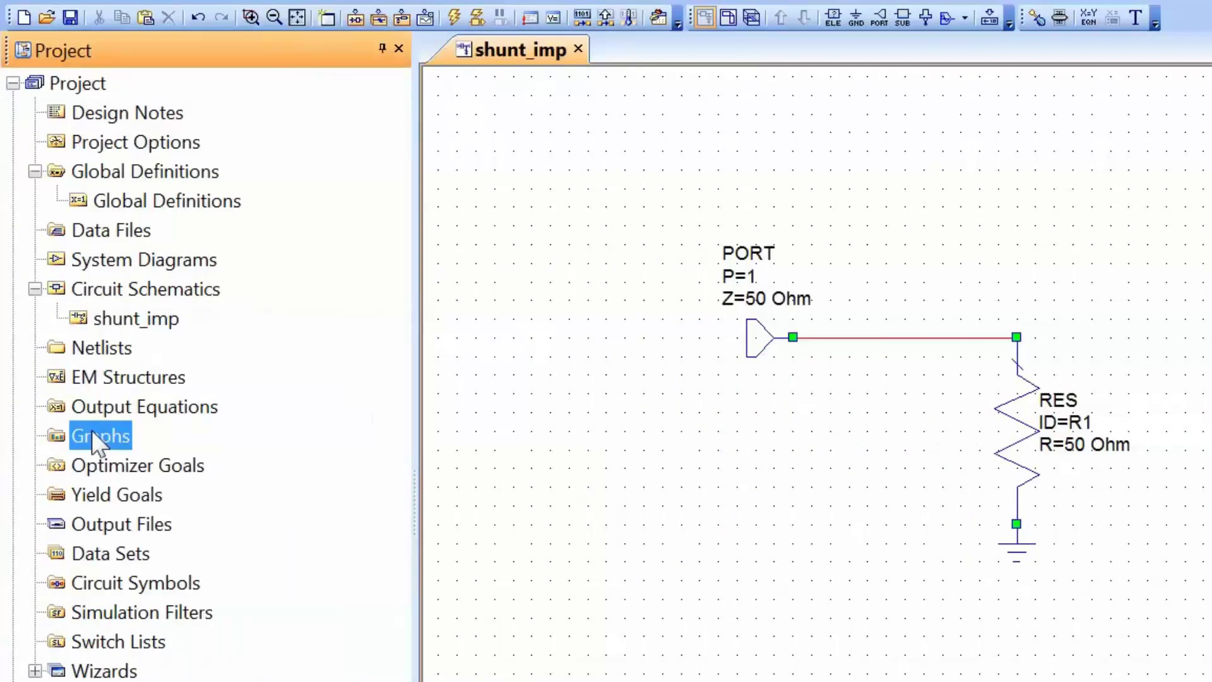
right_click(92, 432)
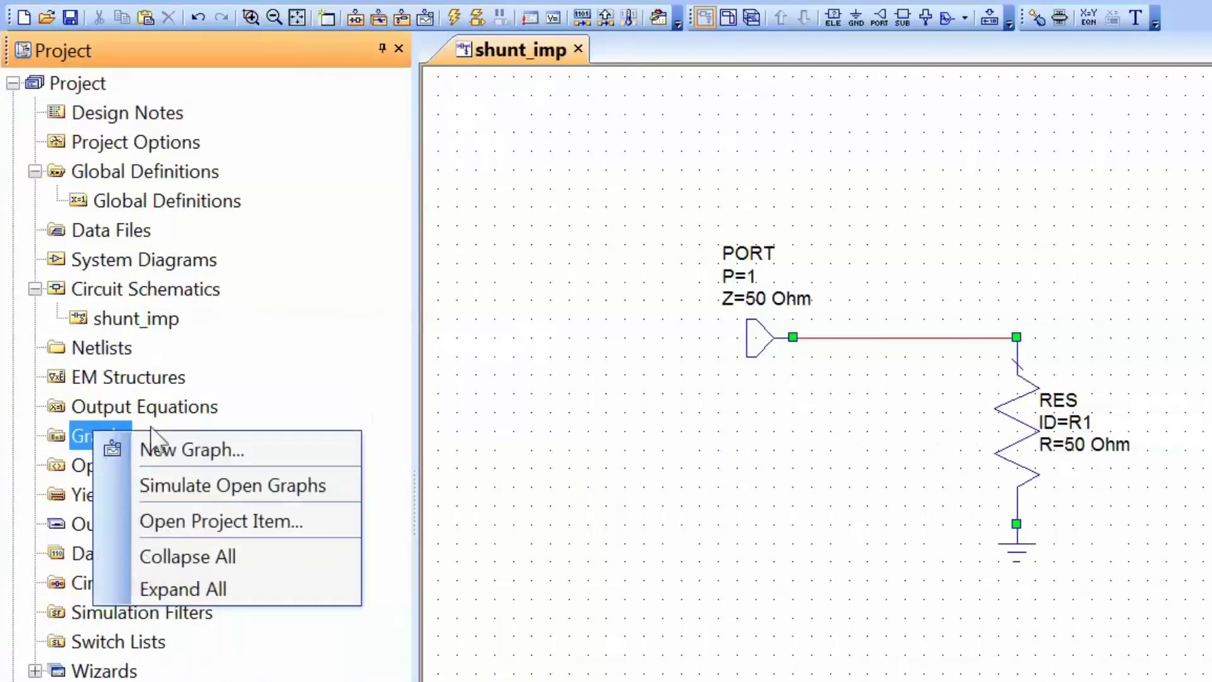
click(199, 453)
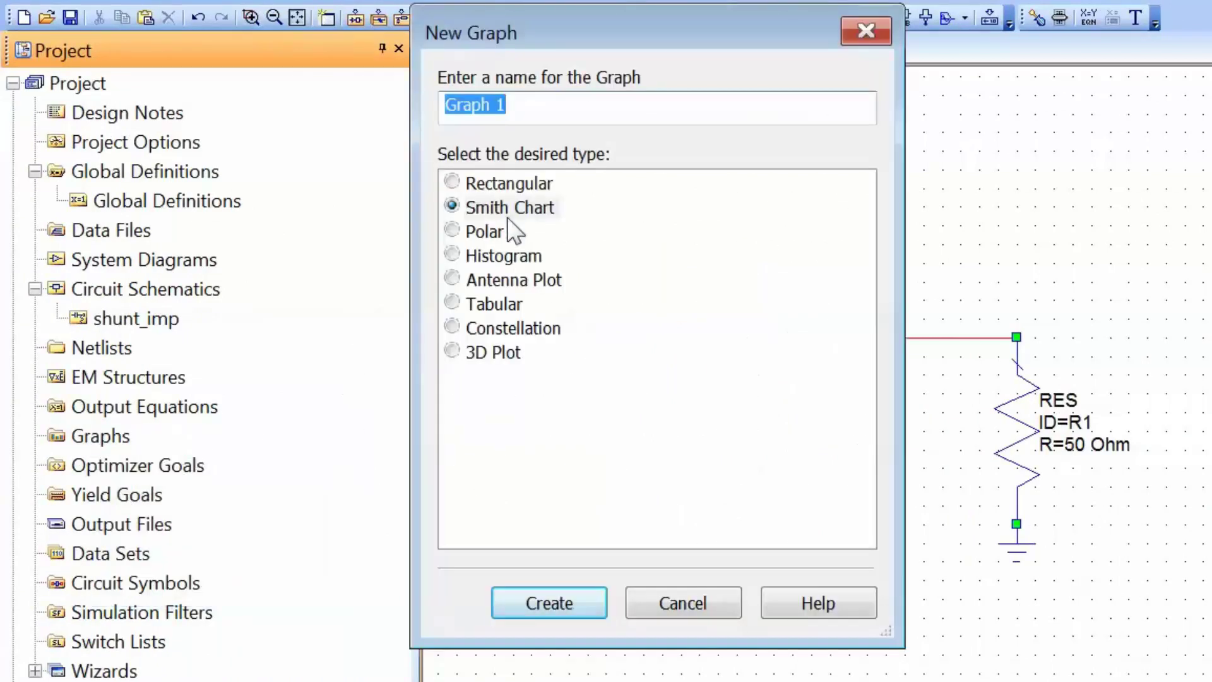
text(shunt_imp)
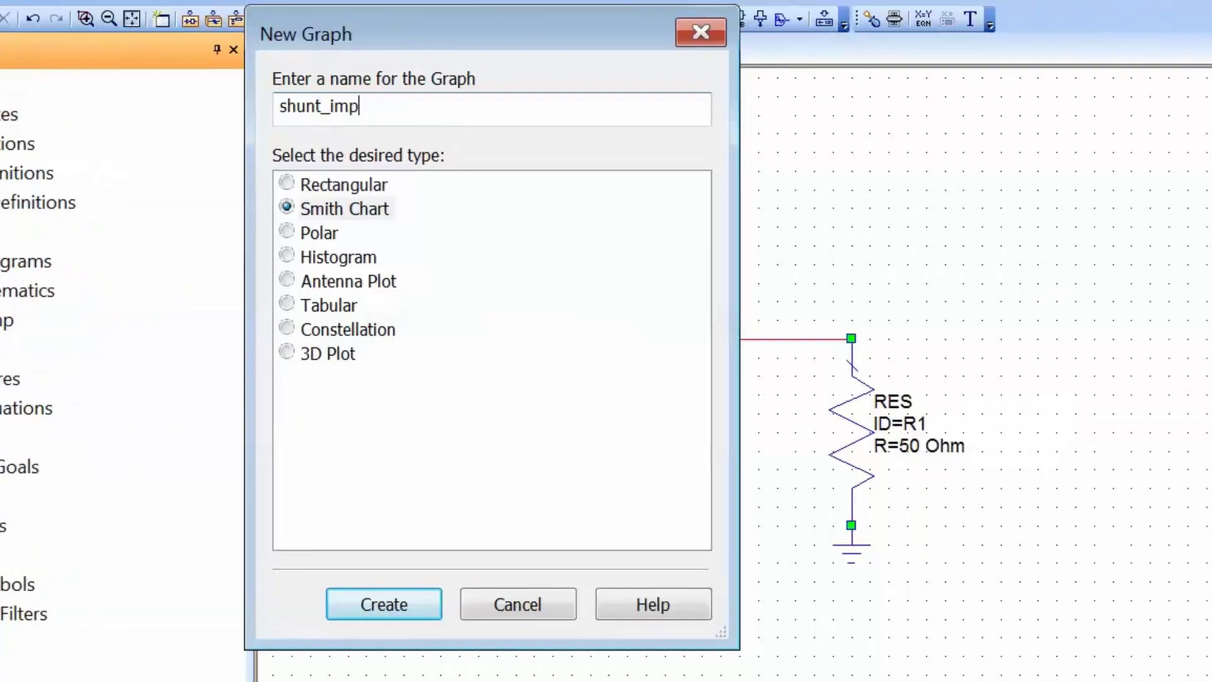
key(Return)
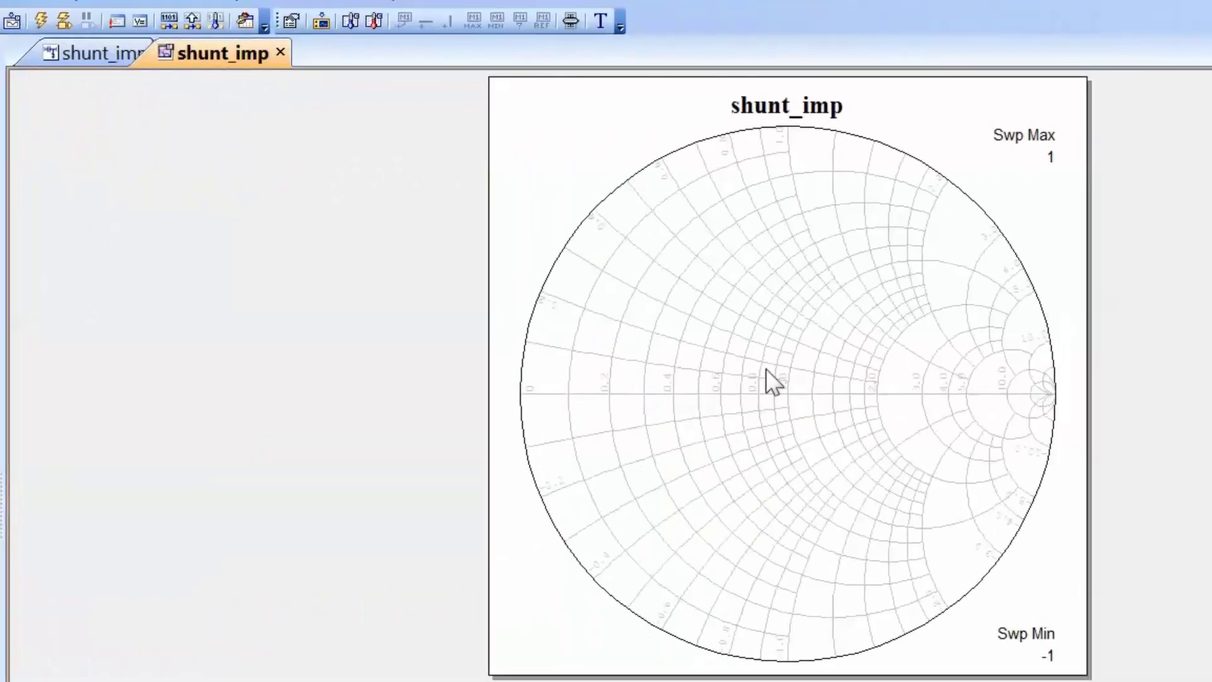
- Add an S(1,1) port-parameter measurement with data source shunt_imp to the Smith chart and run the simulation
right_click(767, 369)
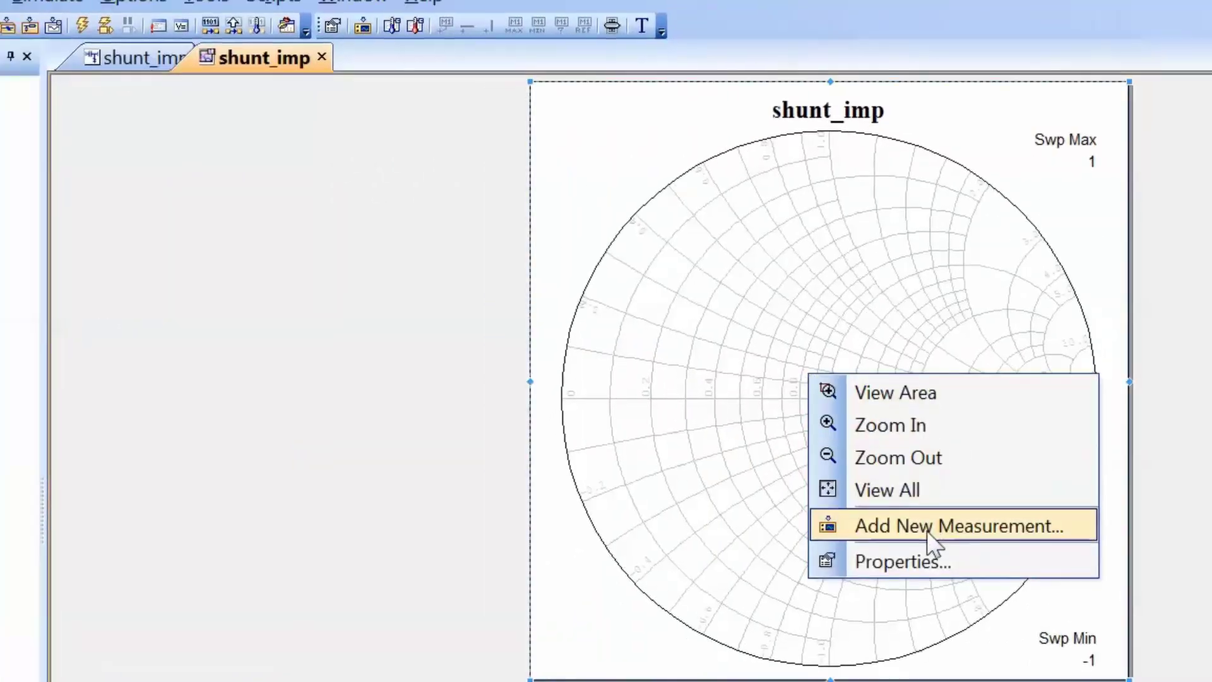
click(887, 523)
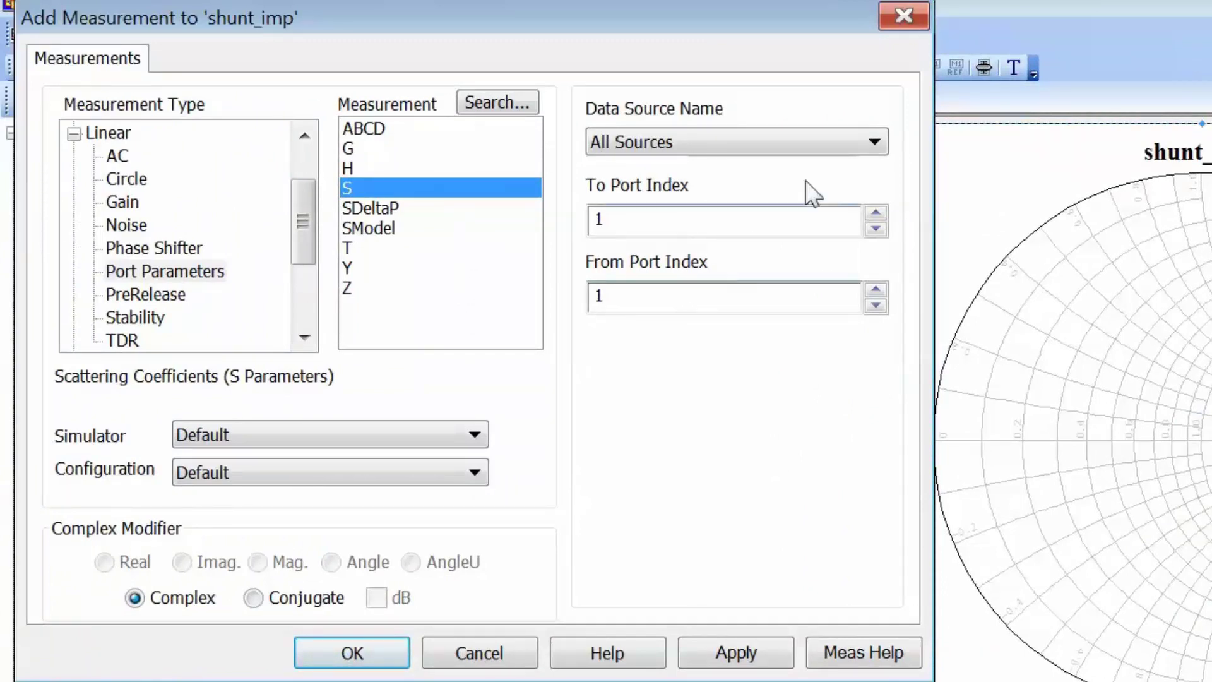
click(872, 145)
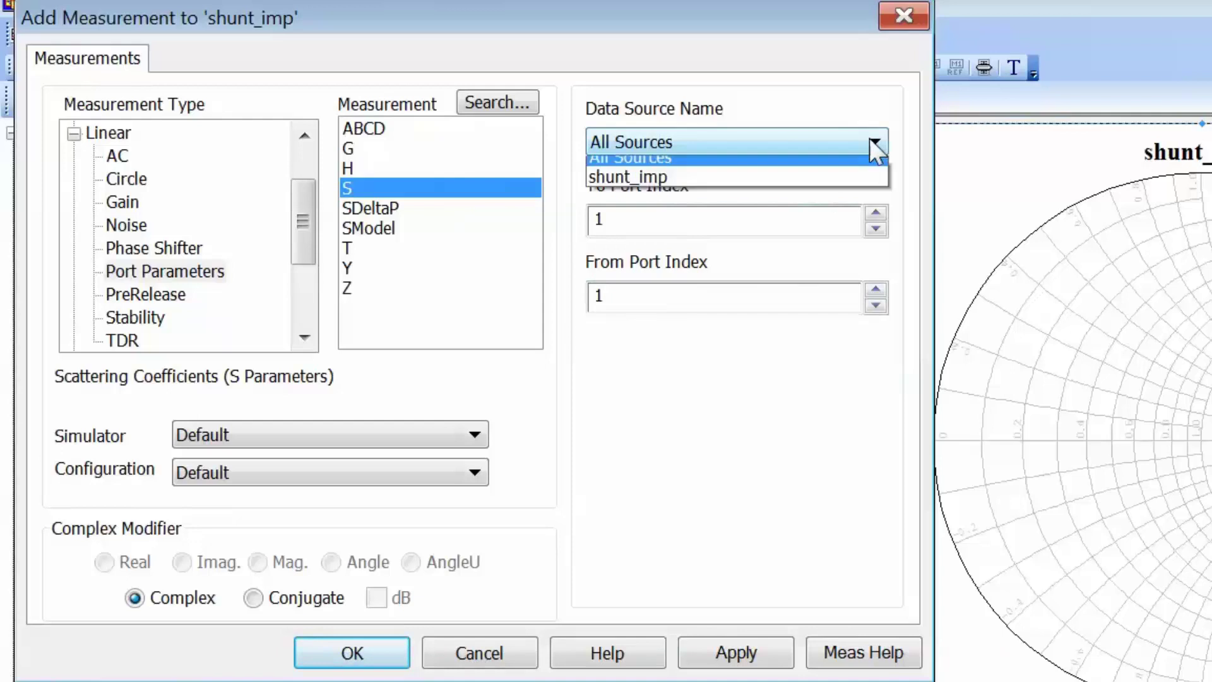
click(679, 181)
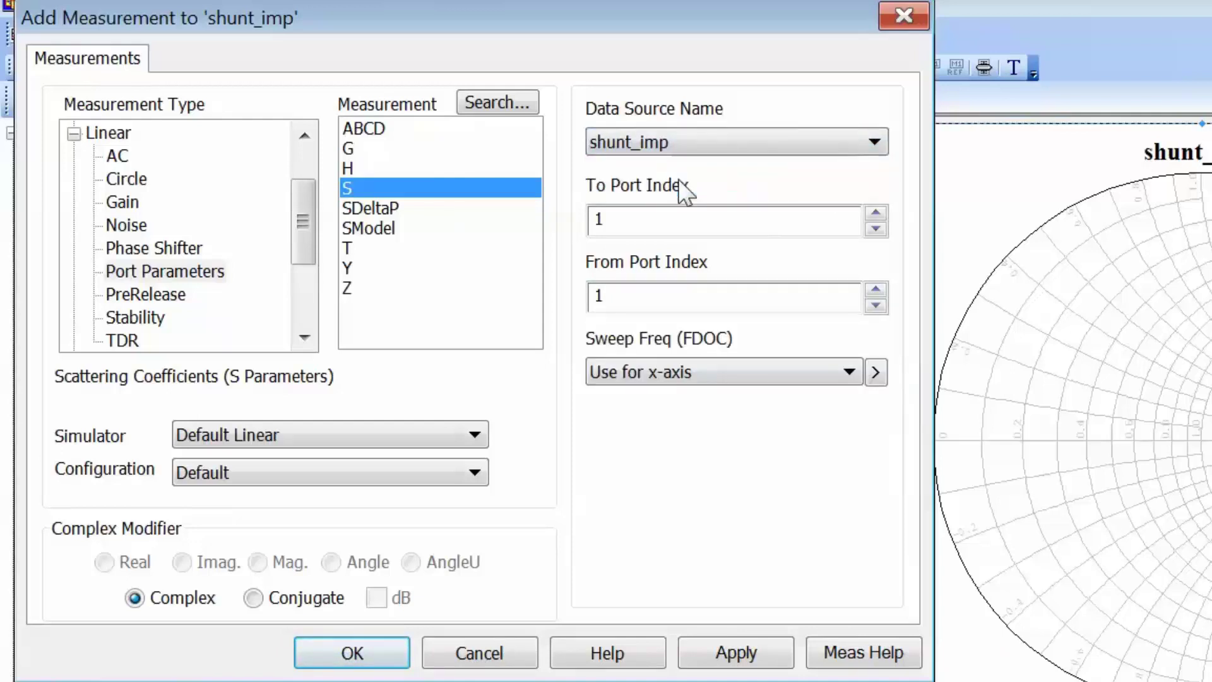
click(728, 646)
click(352, 651)
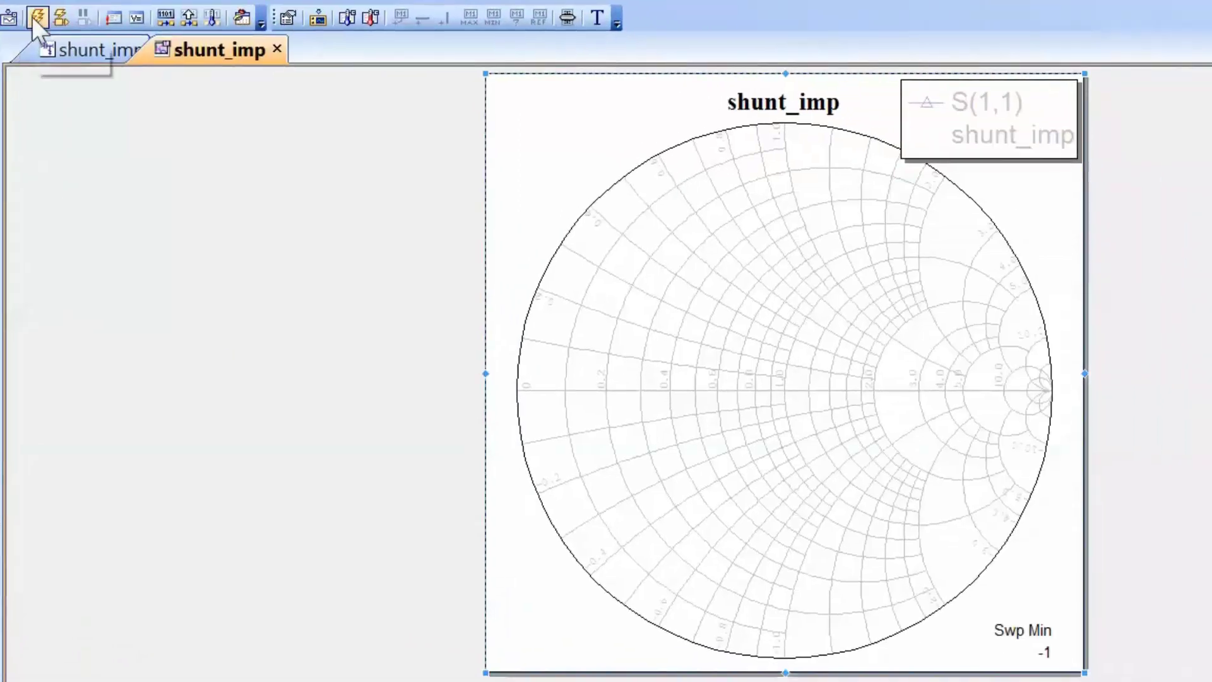
click(232, 40)
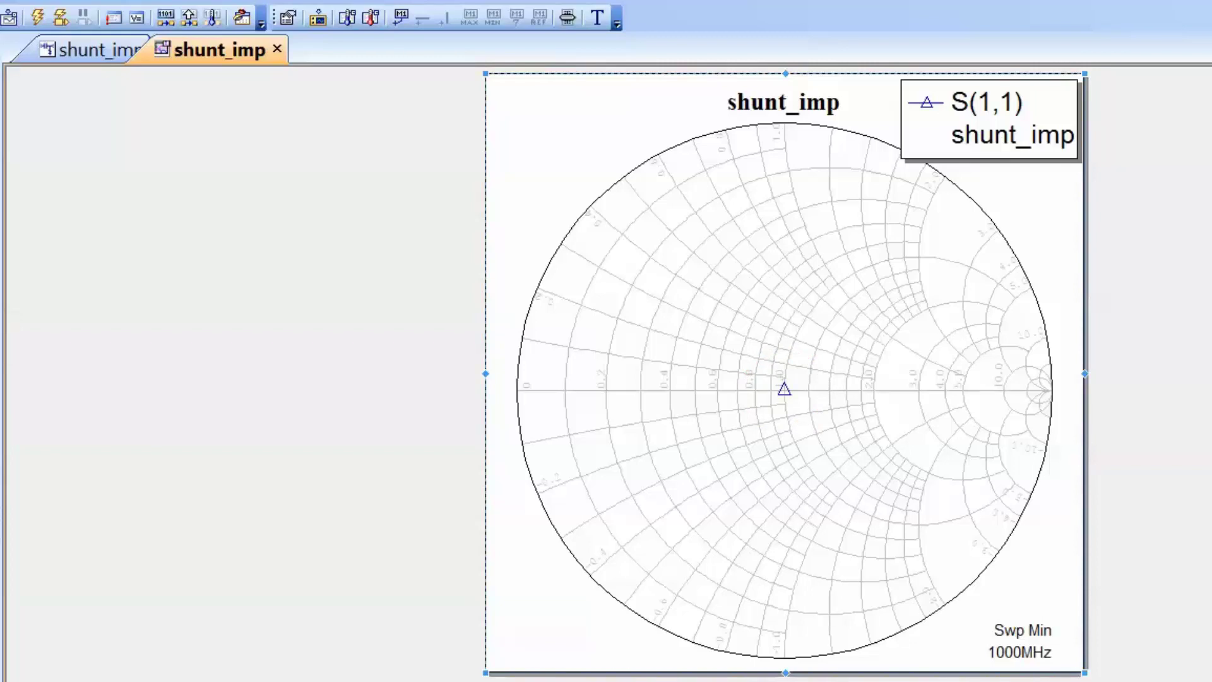
- Place a vertical capacitor (CAP) on the schematic's port-to-resistor wire and connect its lower end to the resistor's ground node
click(82, 51)
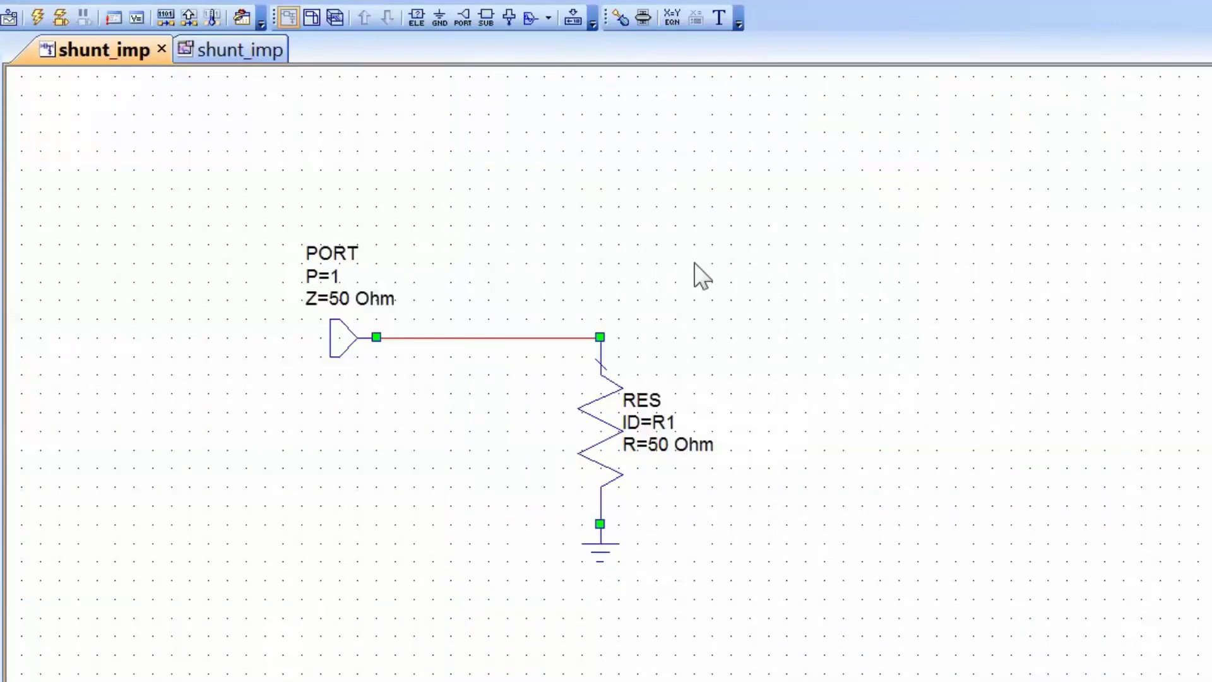
key(ctrl+l)
text(cap)
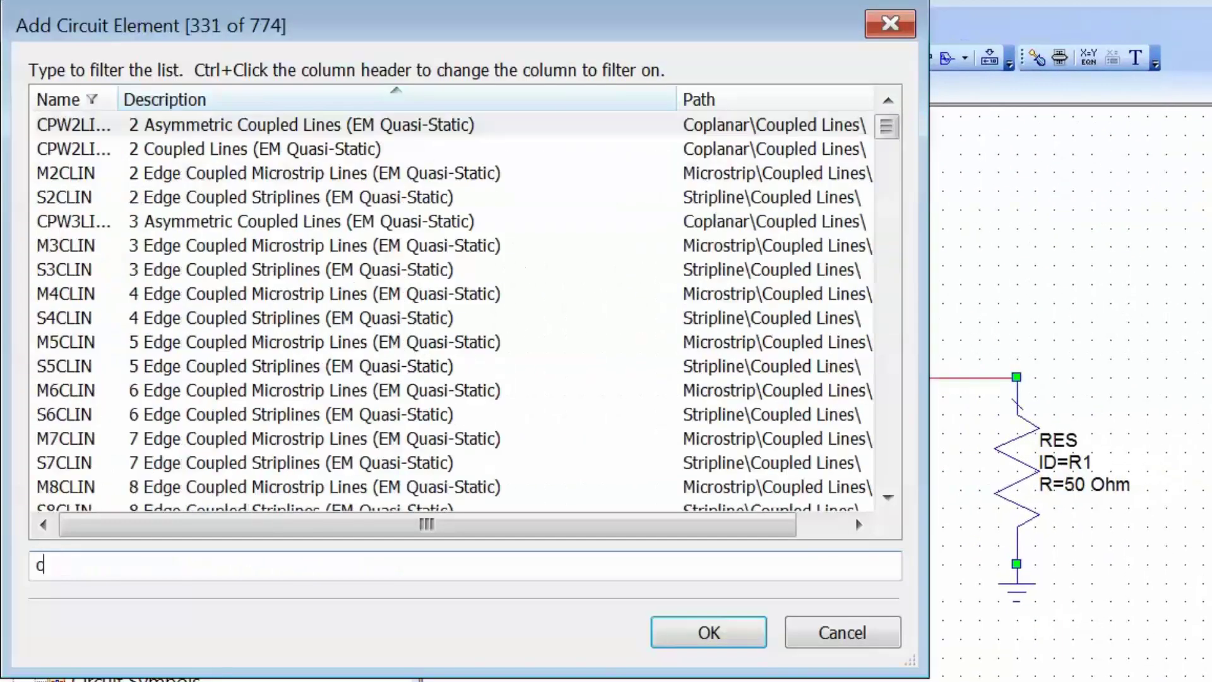
key(Return)
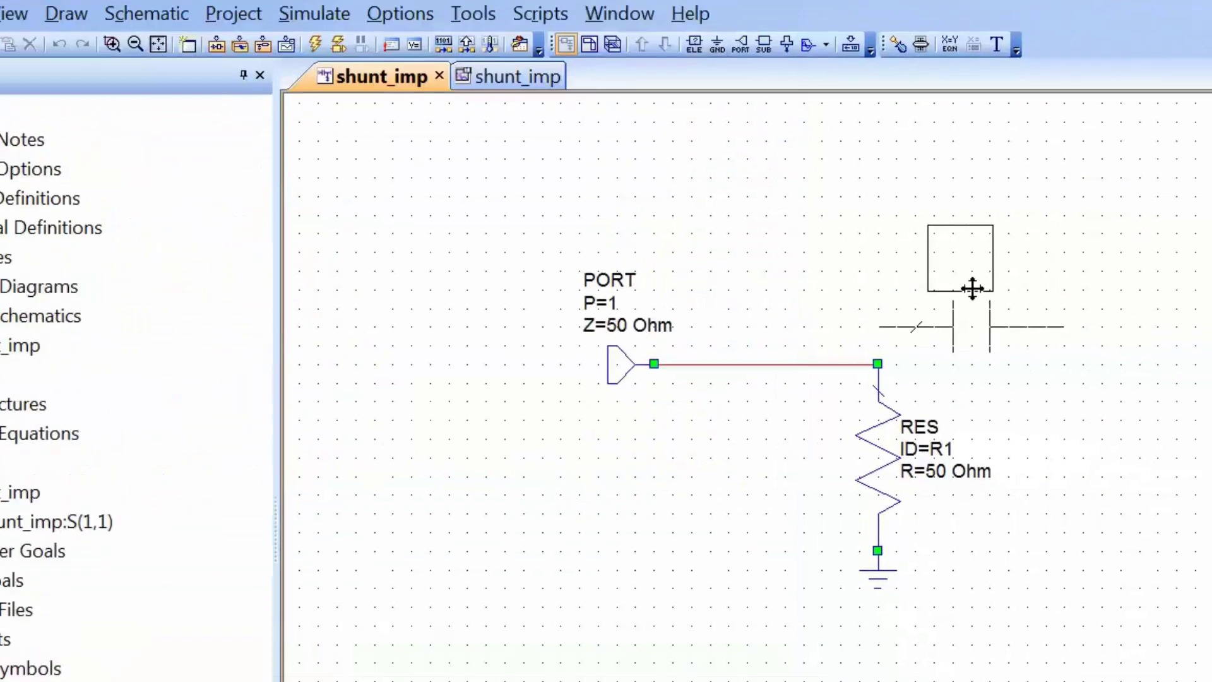
right_click(848, 477)
click(432, 436)
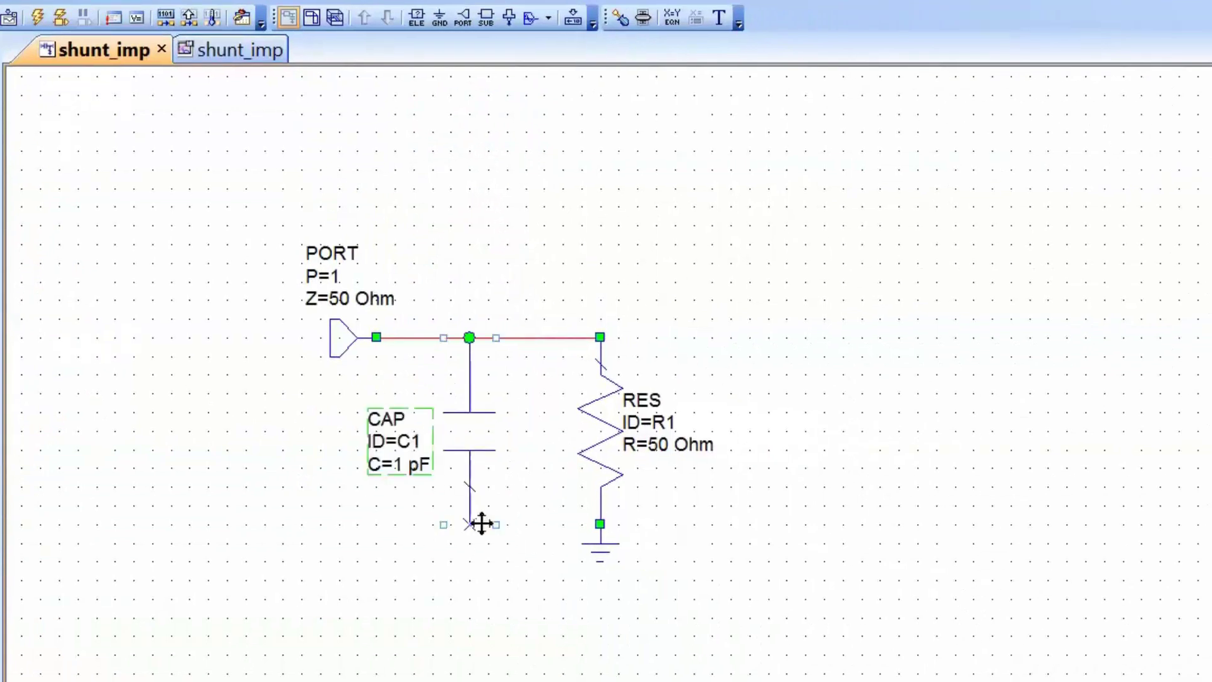
click(470, 524)
click(601, 524)
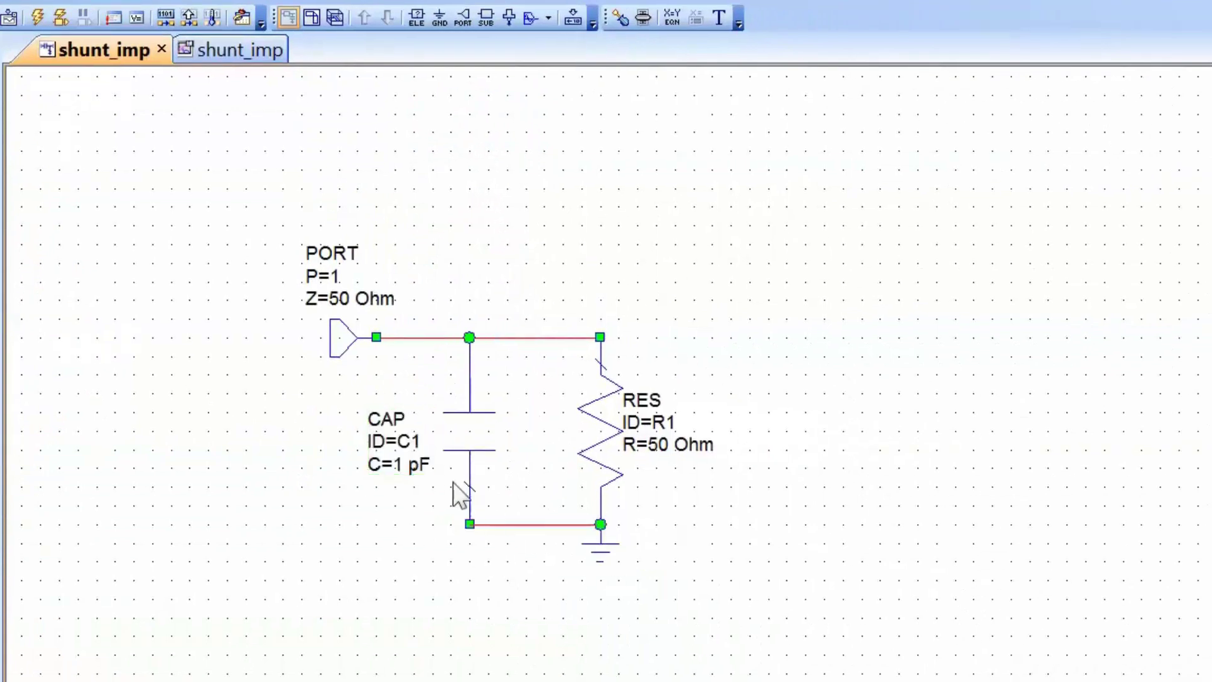
- Set the capacitor's capacitance to 5 pF and make that parameter tunable
click(400, 465)
click(400, 466)
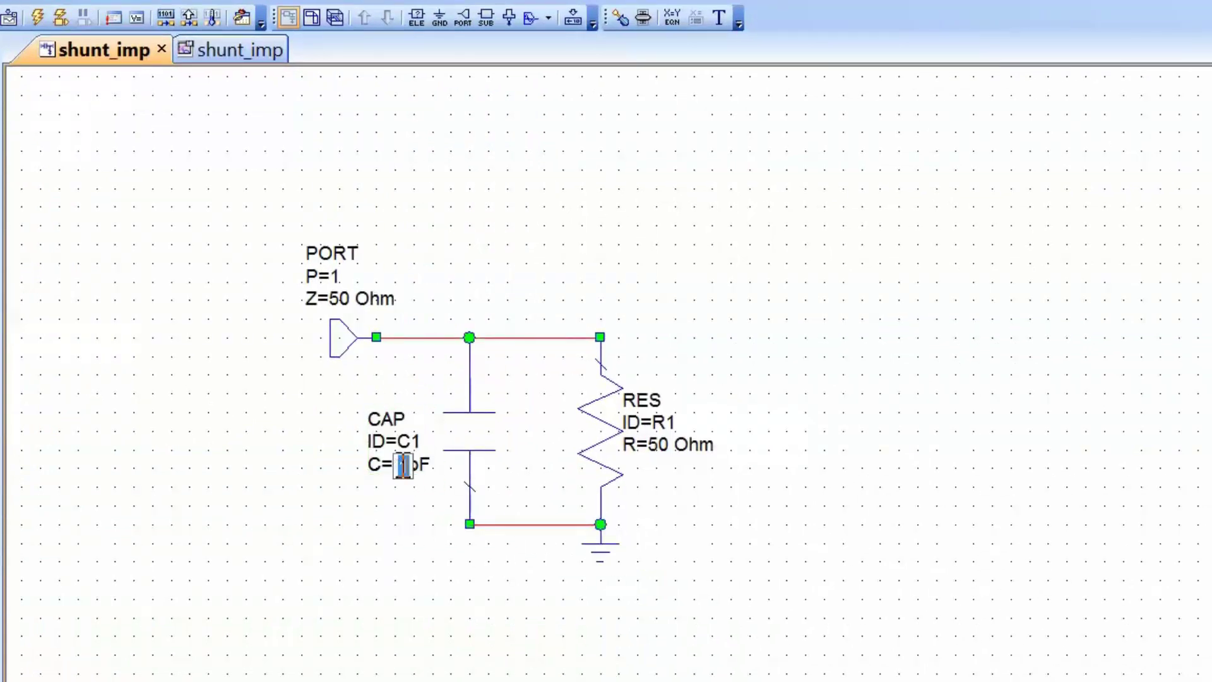
text(5)
click(437, 561)
click(620, 19)
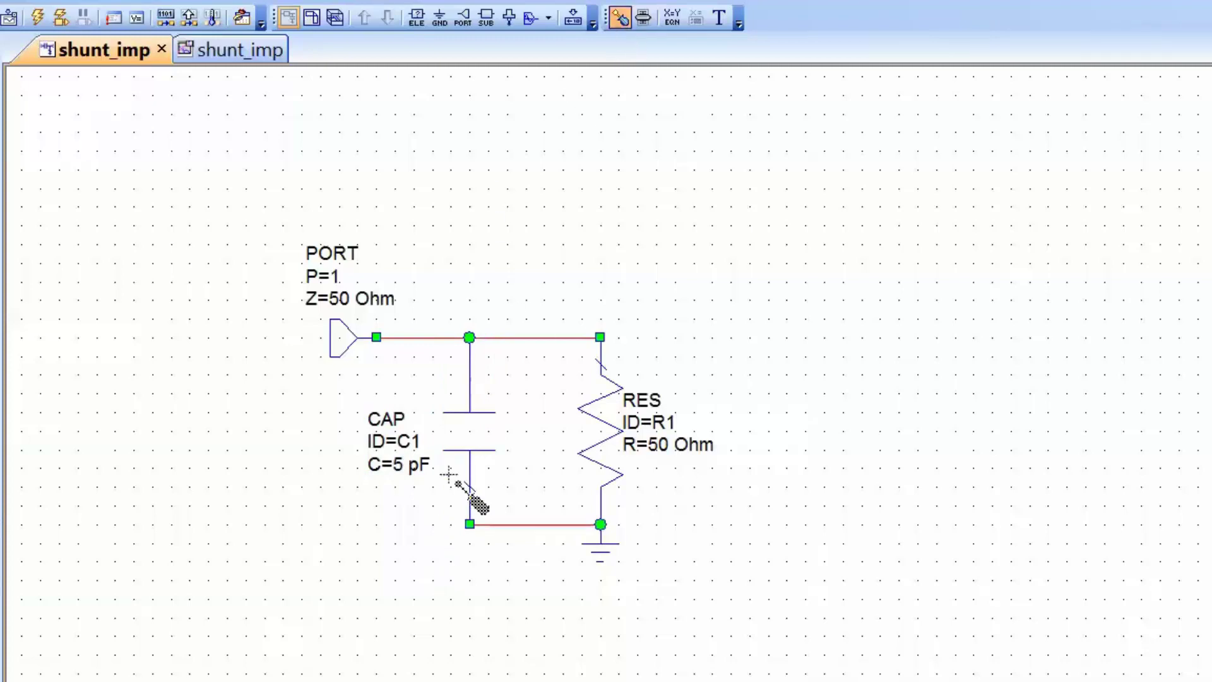
click(399, 465)
key(Escape)
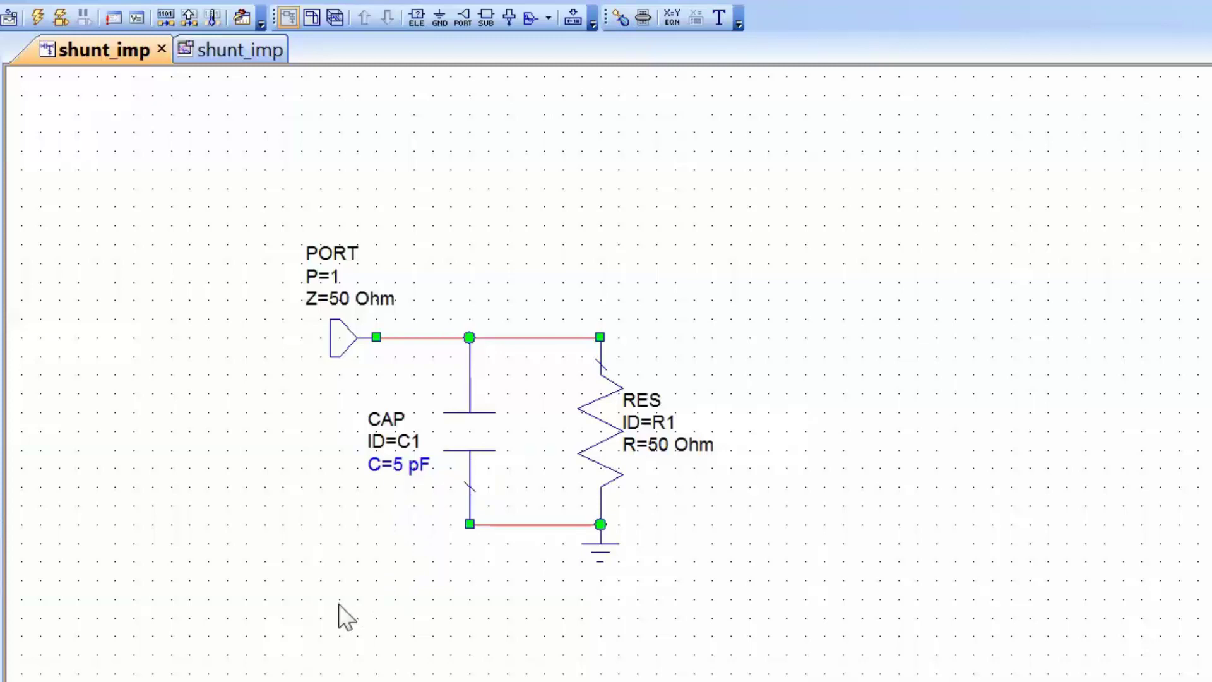
- Show the shunt_imp Smith chart and rerun the simulation with the capacitor included
click(215, 55)
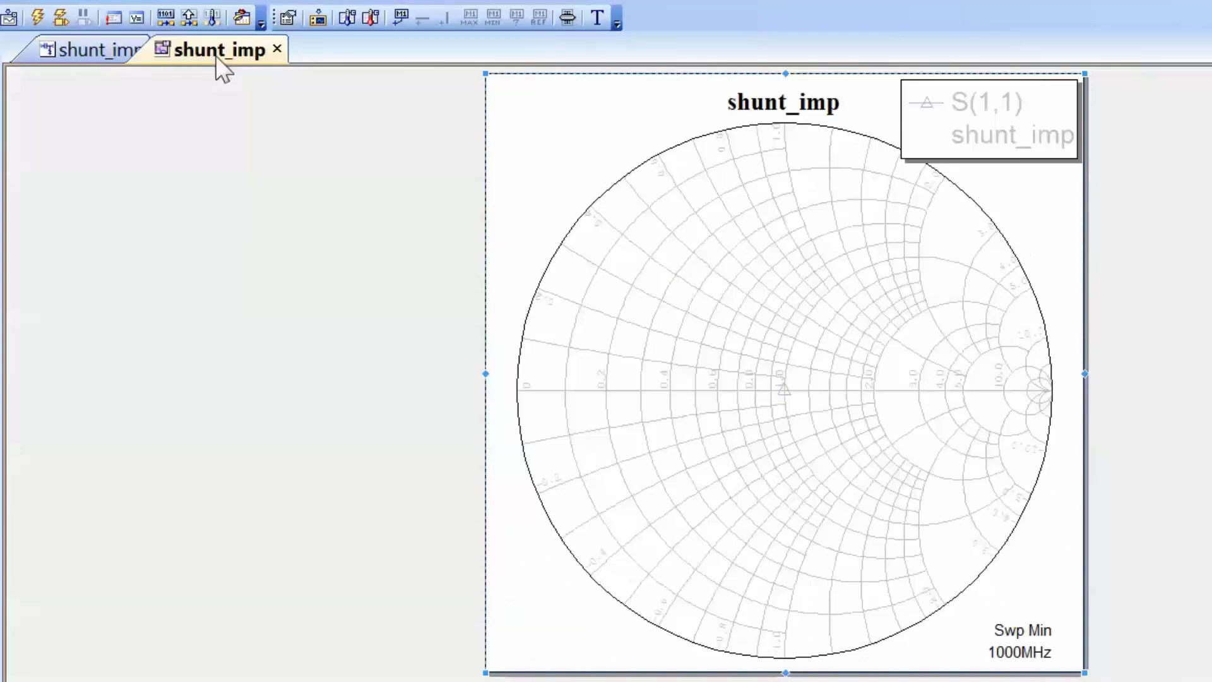
click(30, 16)
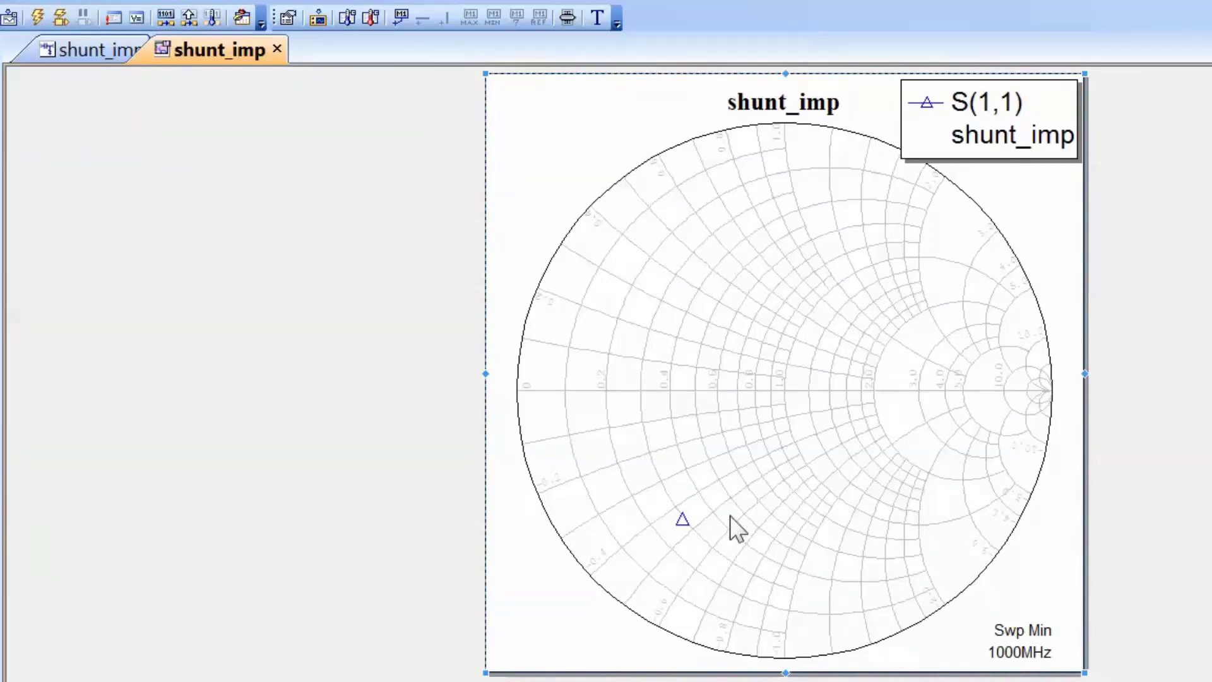
- Set the tuning range of C1 to a minimum of 0 and a maximum of 20, and tune it to 3.53 pF
click(565, 21)
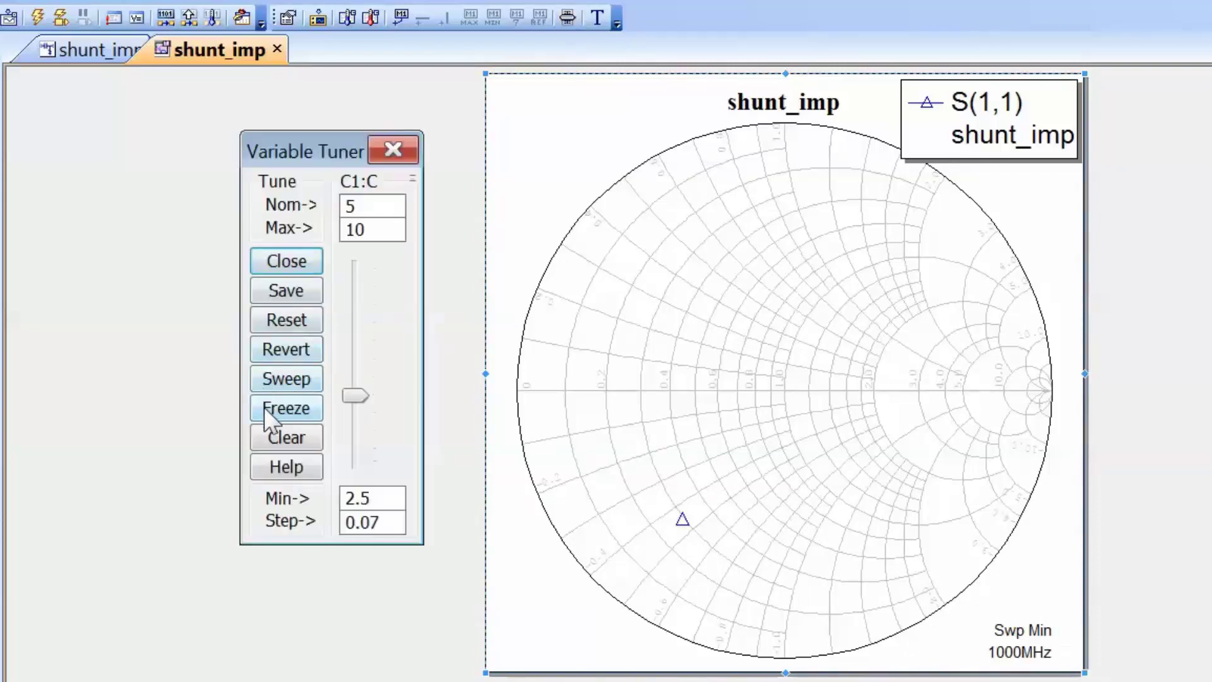
double_click(387, 498)
text(0)
double_click(392, 231)
text(20)
key(Return)
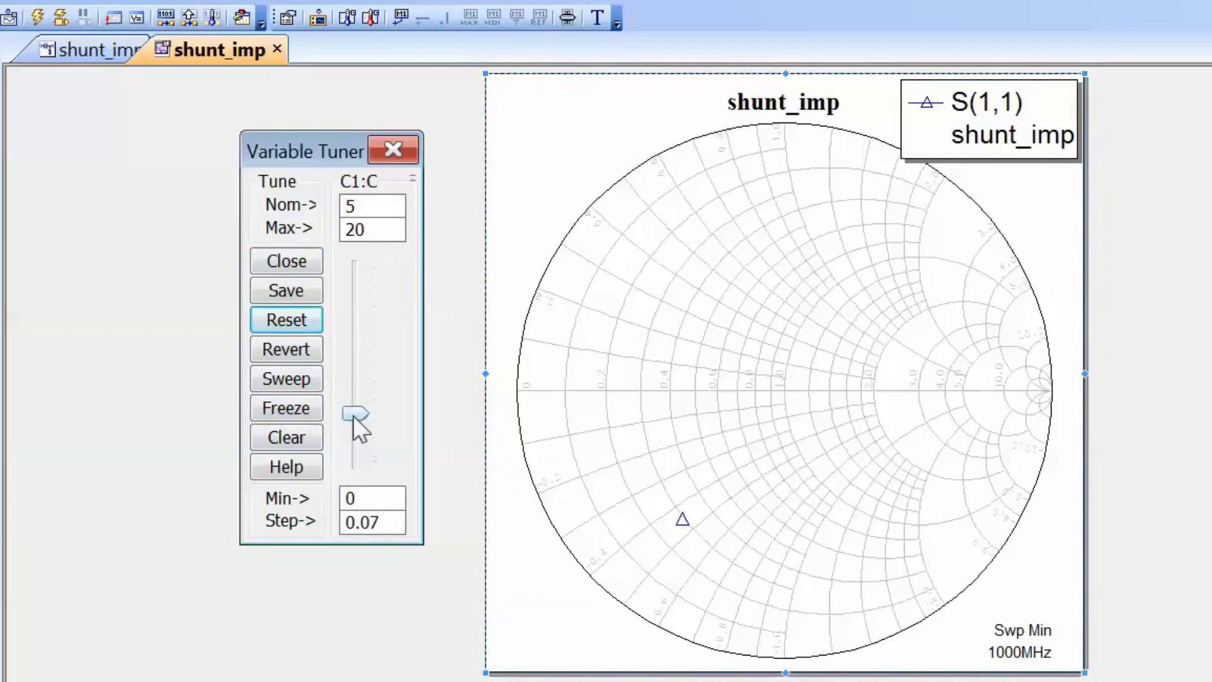
mouse_move(353, 417)
mouse_down()
mouse_move(365, 344)
mouse_move(366, 454)
mouse_move(370, 373)
mouse_move(378, 430)
mouse_up()
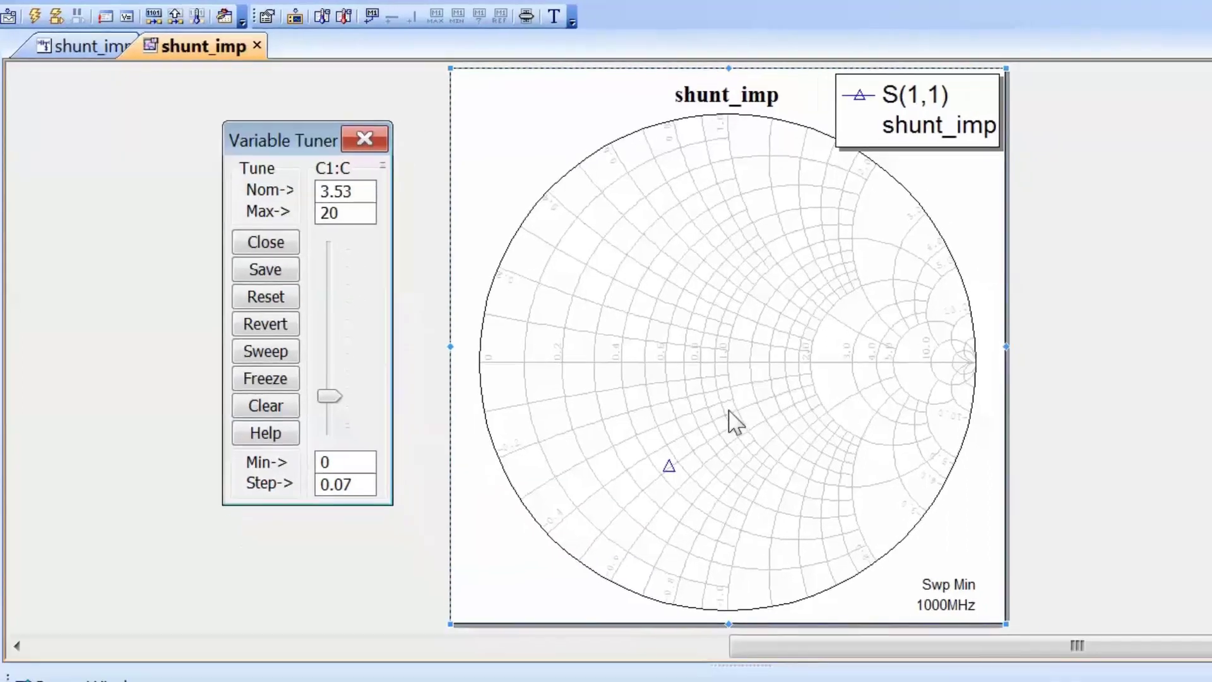
- Replace the Smith chart's impedance grid with the admittance grid and set the contour density to Coarse
right_click(757, 425)
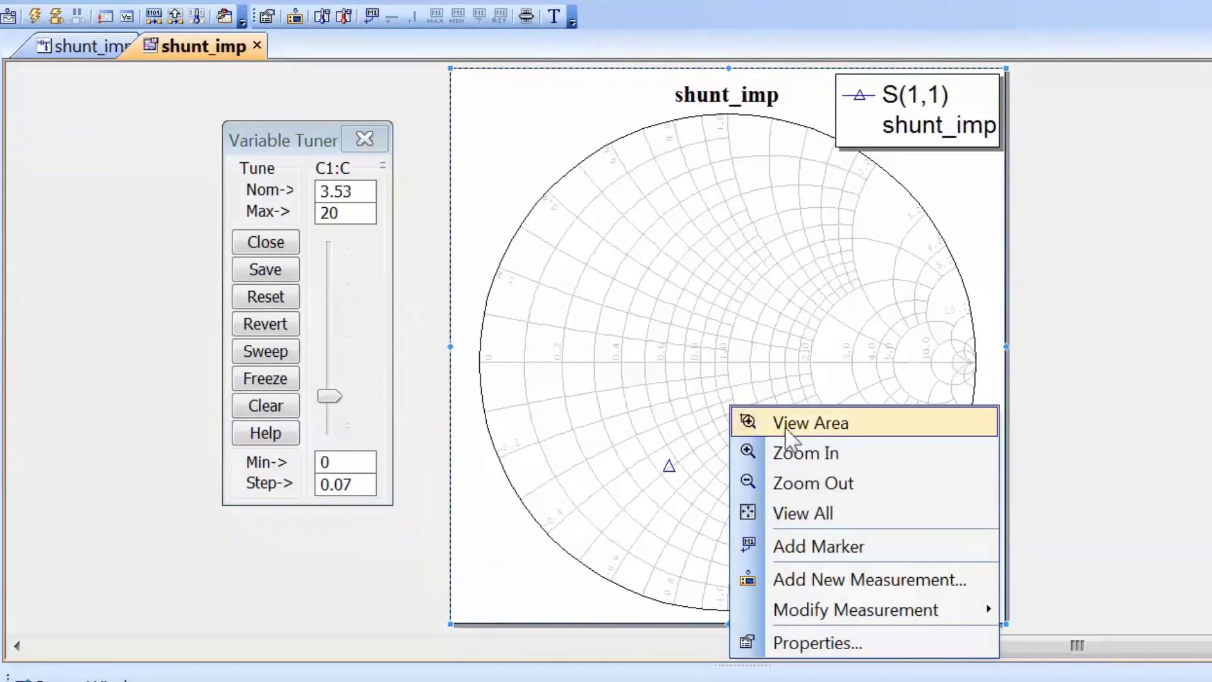
click(850, 645)
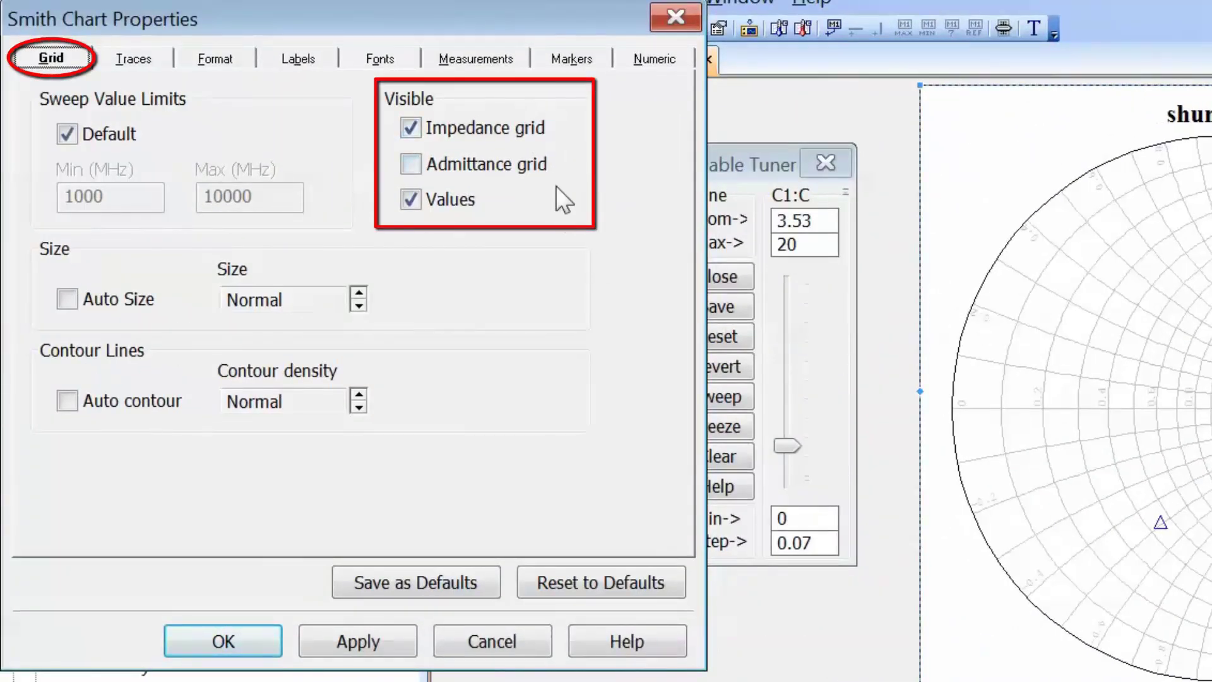
click(409, 129)
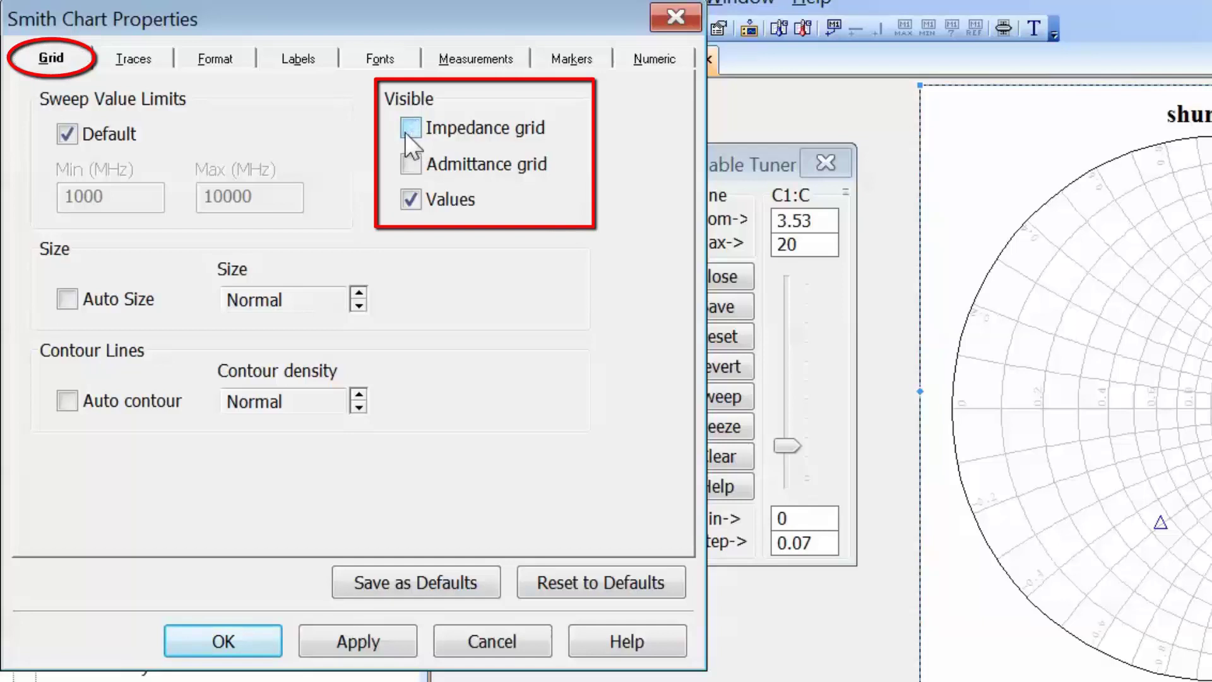
click(406, 172)
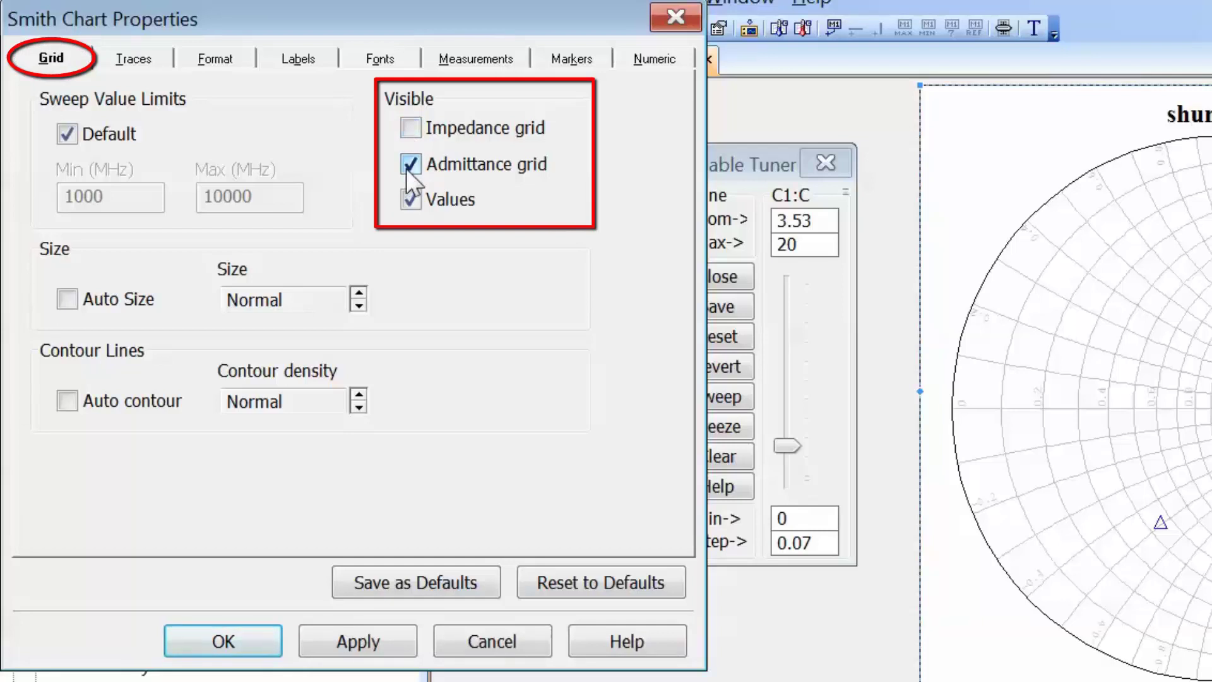
click(358, 408)
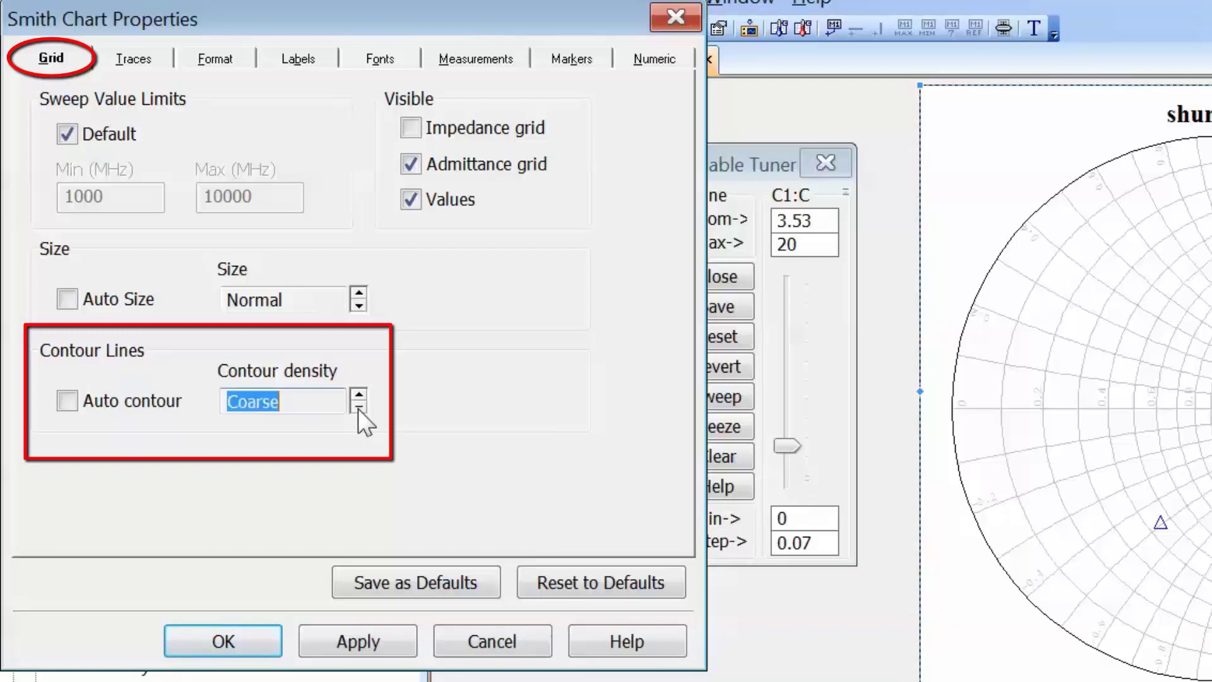
click(351, 642)
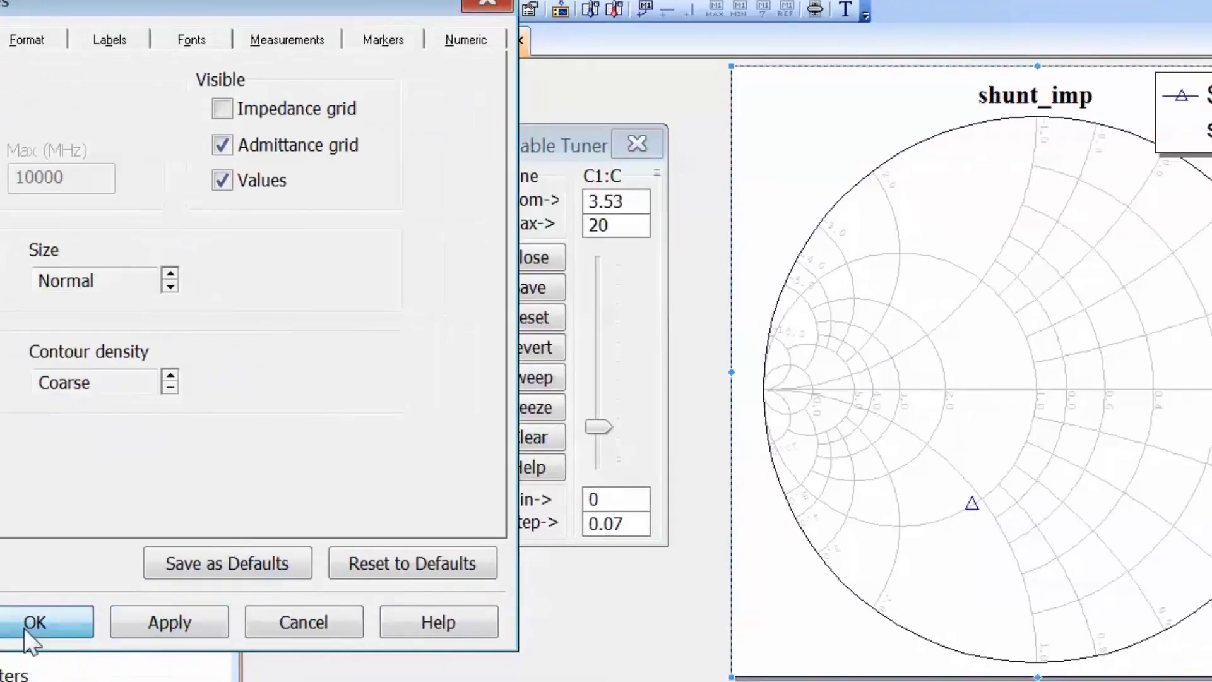
click(215, 644)
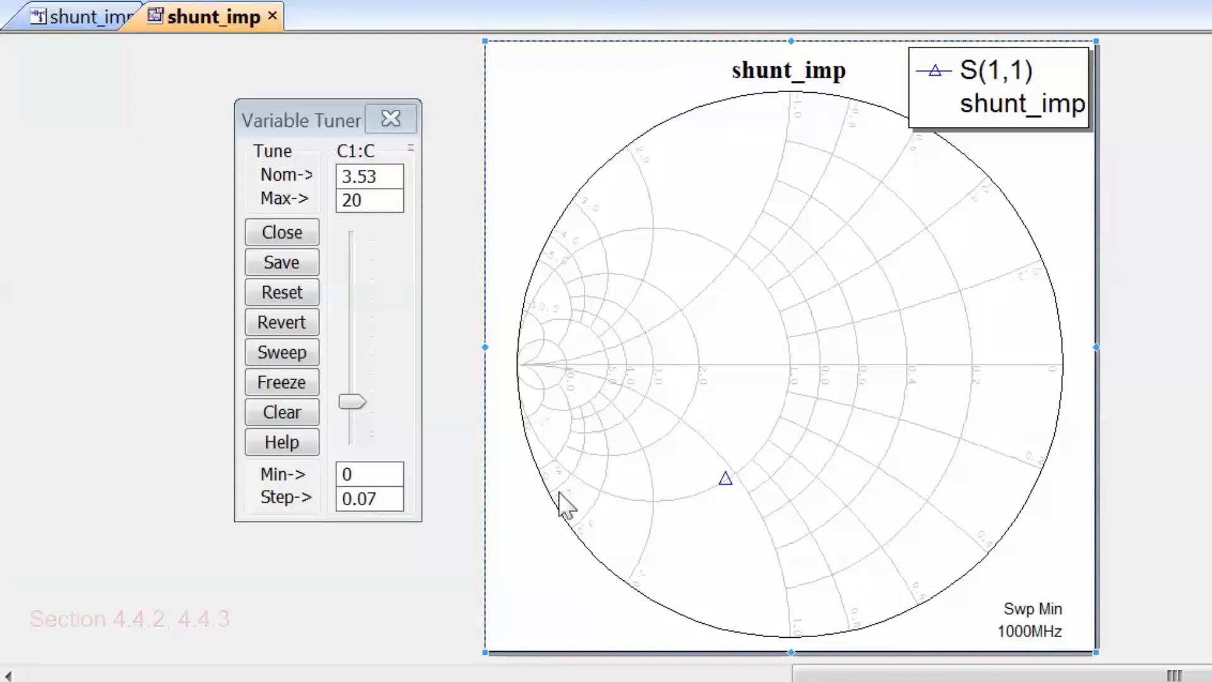
- Tune C1 to 3.74 pF and add a marker on the S(1,1) point of the Smith chart
mouse_move(351, 400)
mouse_down()
mouse_move(346, 278)
mouse_move(355, 429)
mouse_move(364, 379)
mouse_move(346, 404)
mouse_up()
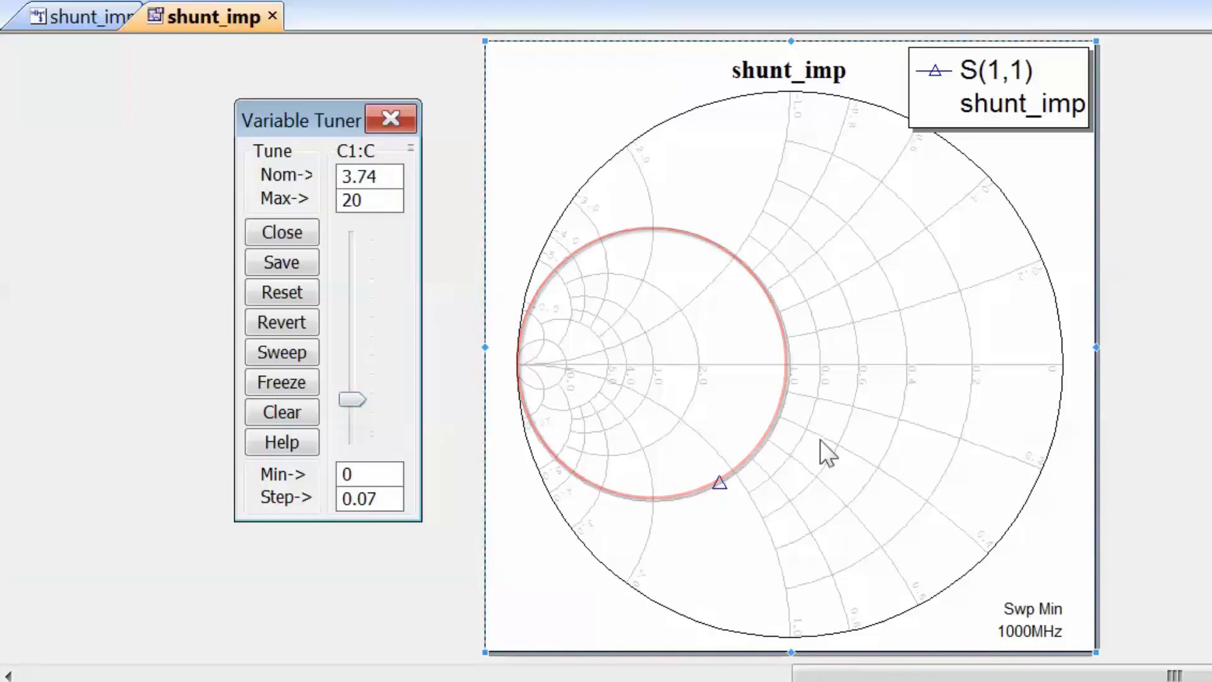
click(1068, 549)
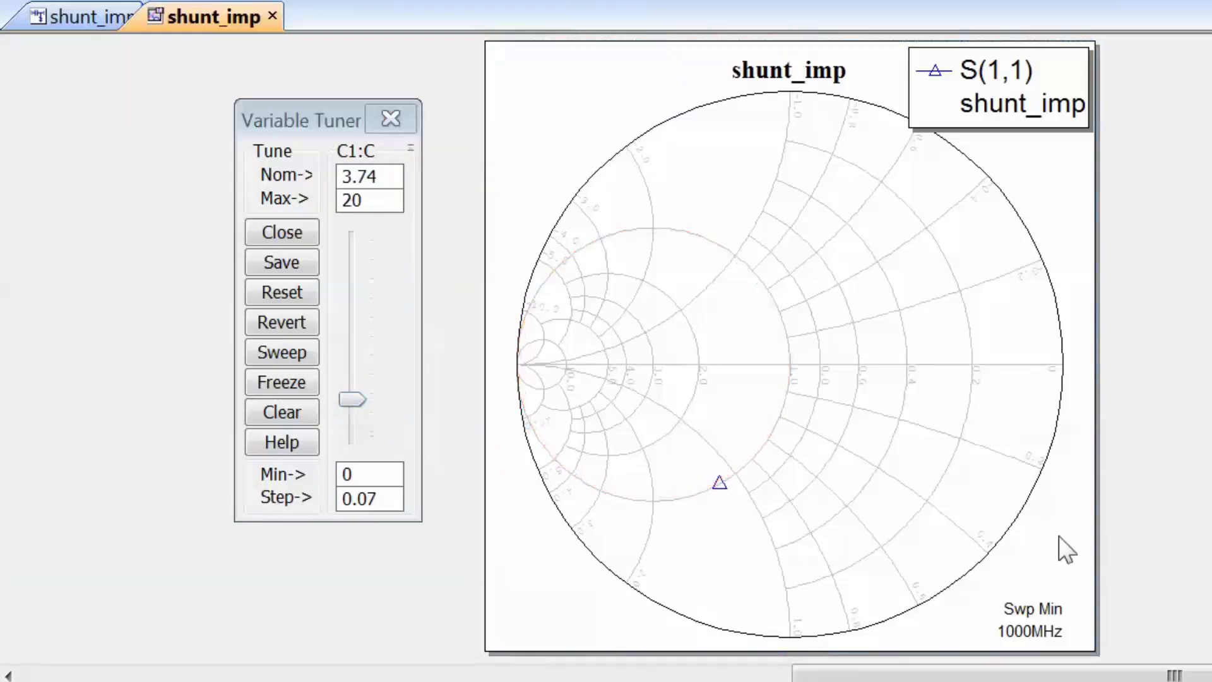
key(ctrl+k)
click(718, 489)
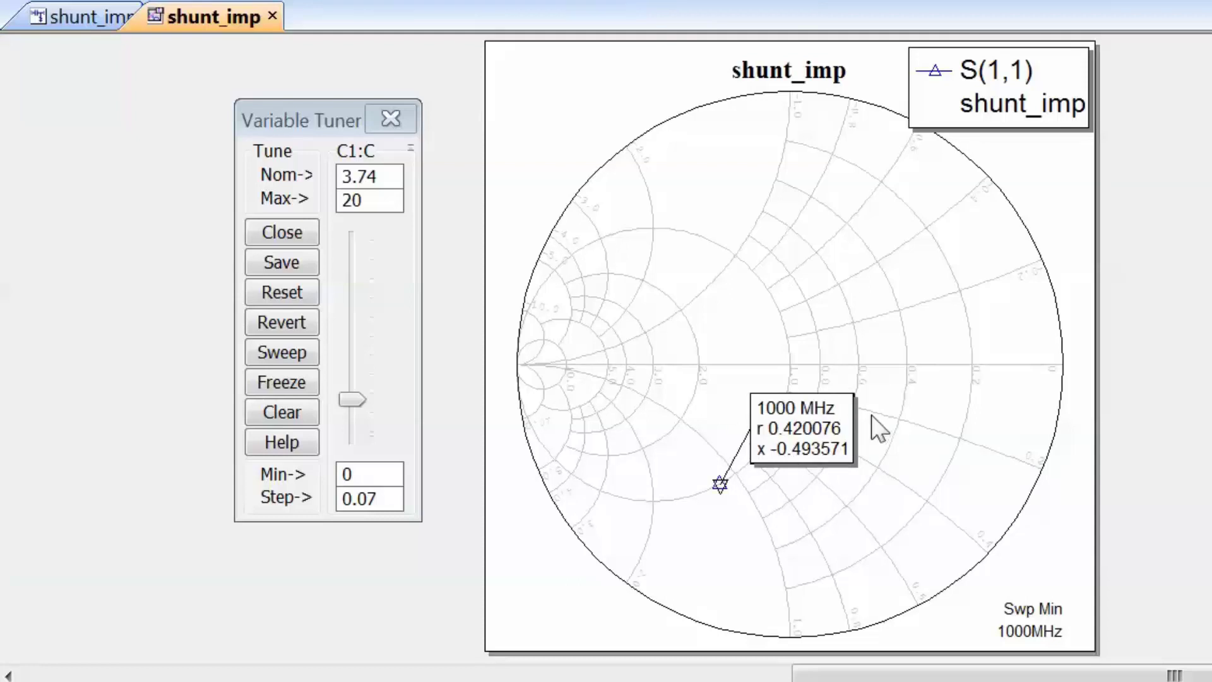
- Set the display type of the Smith chart's markers to Admittance
right_click(897, 404)
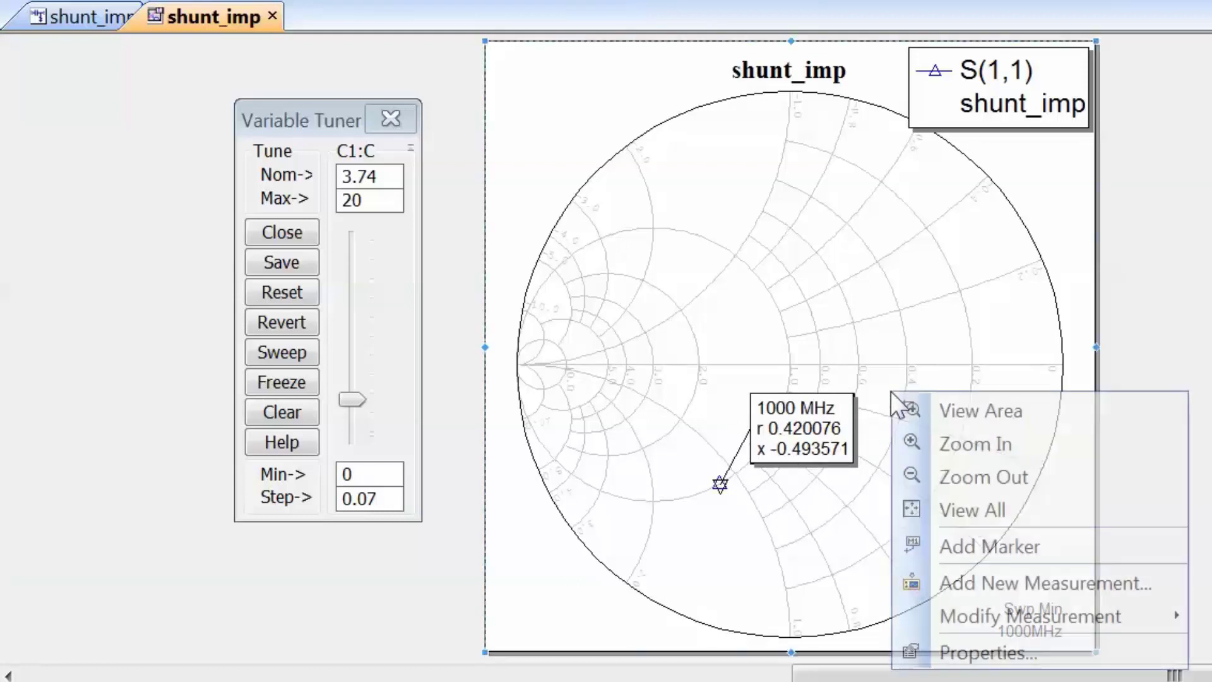
click(965, 654)
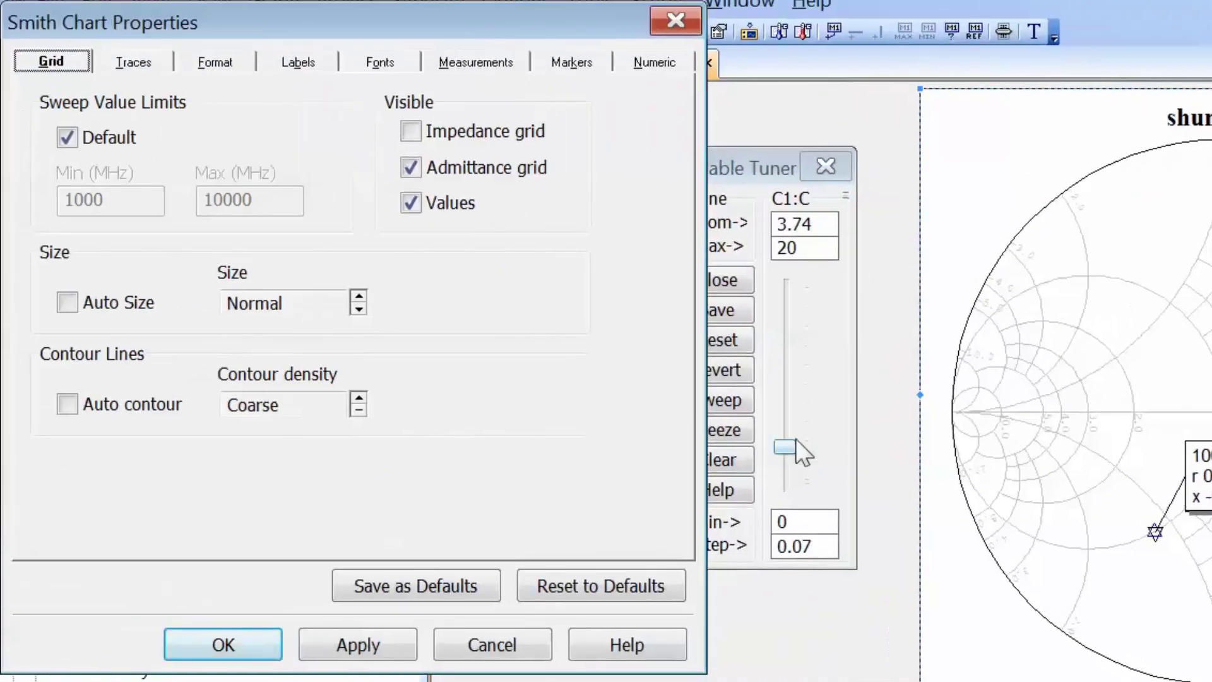
click(557, 65)
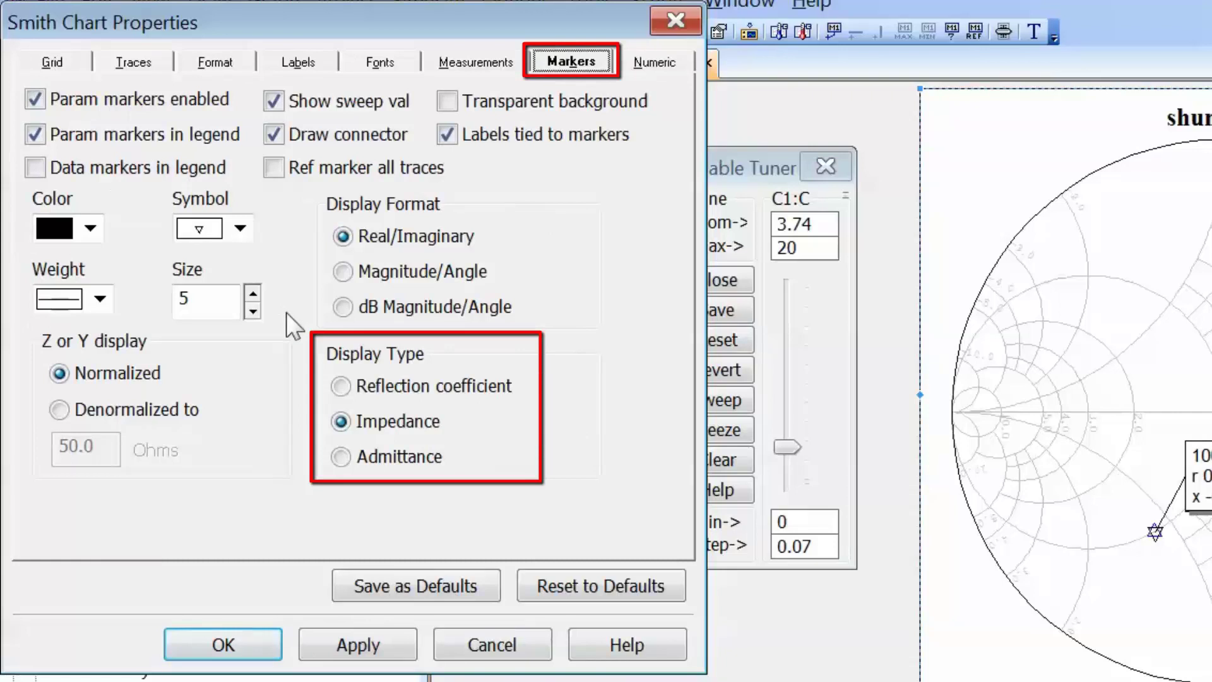
click(341, 457)
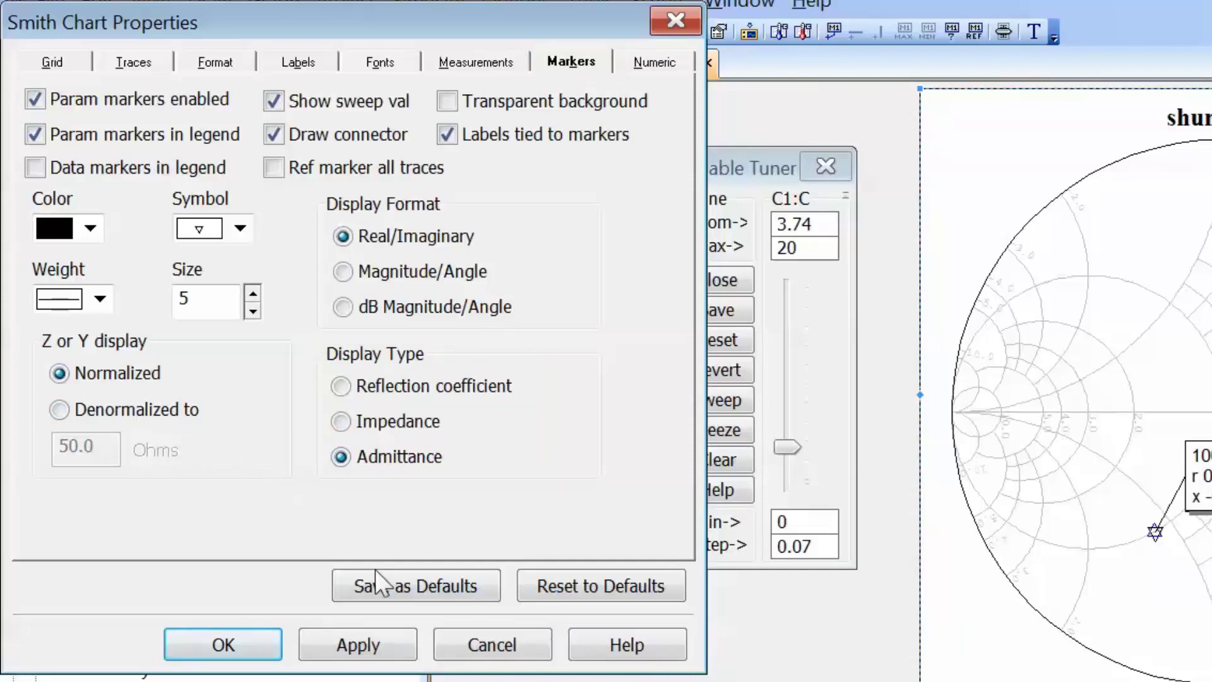
click(359, 646)
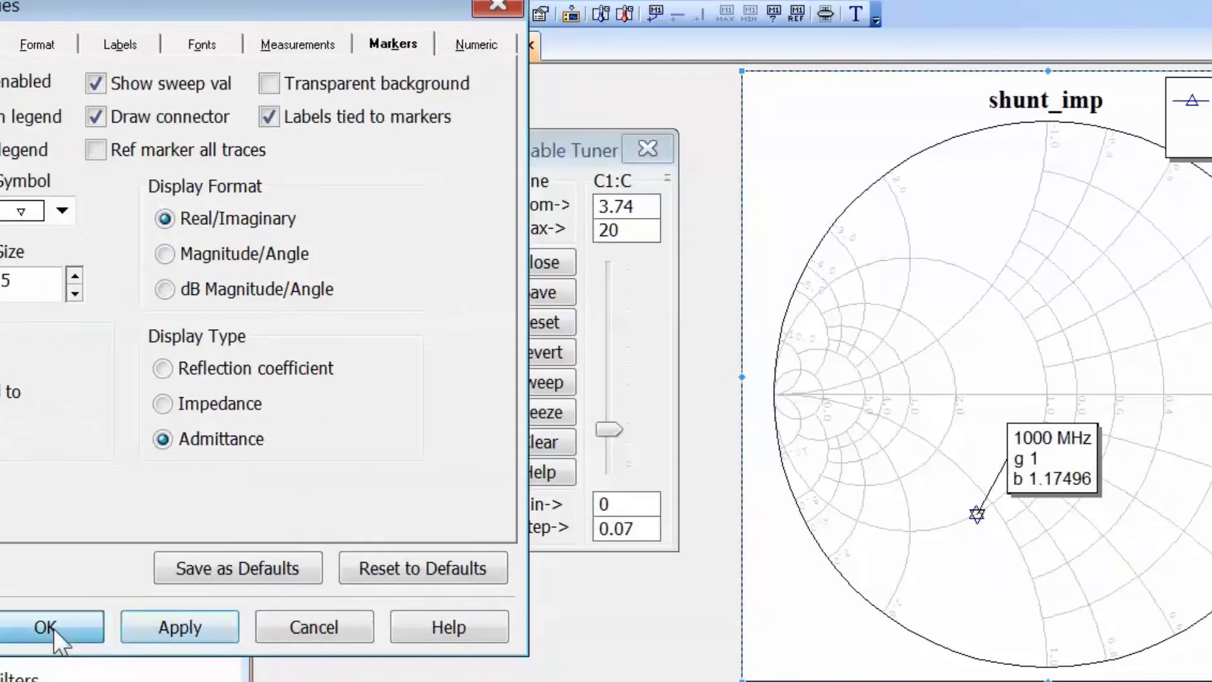
click(53, 628)
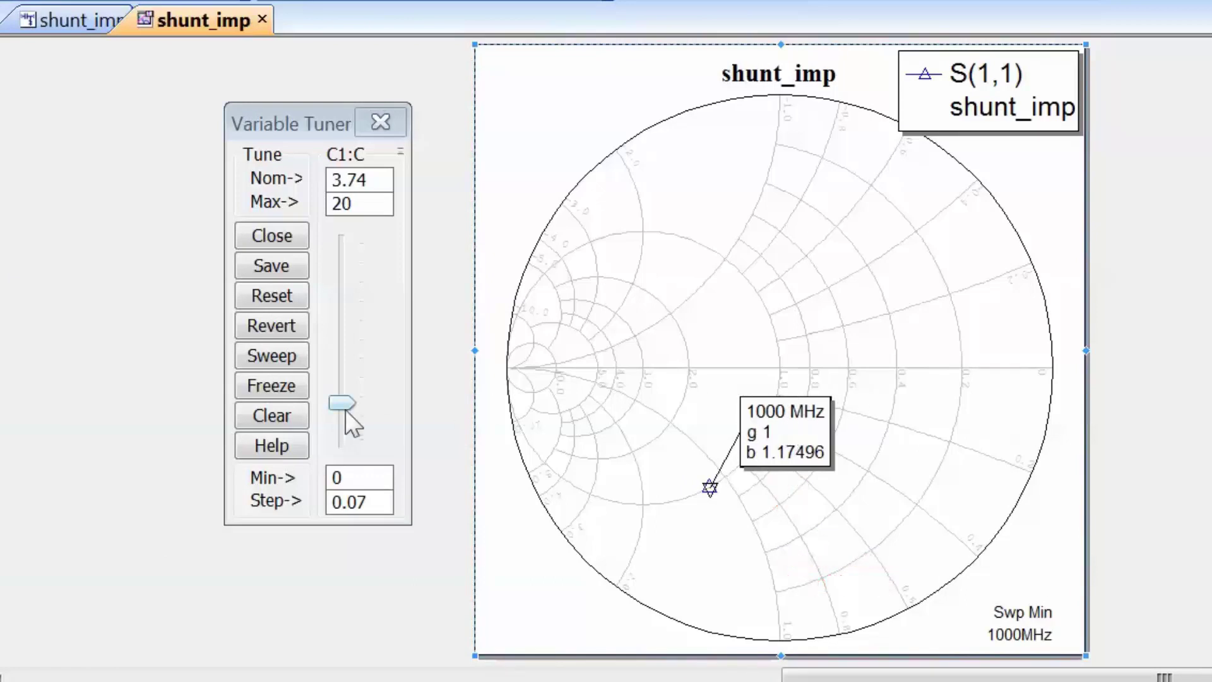
- Tune C1 between 0.03 pF and 3.88 pF, ending at 0.03 pF, and move the marker label to the other side of the S(1,1) point
mouse_move(335, 403)
mouse_down()
mouse_move(339, 287)
mouse_move(354, 441)
mouse_up()
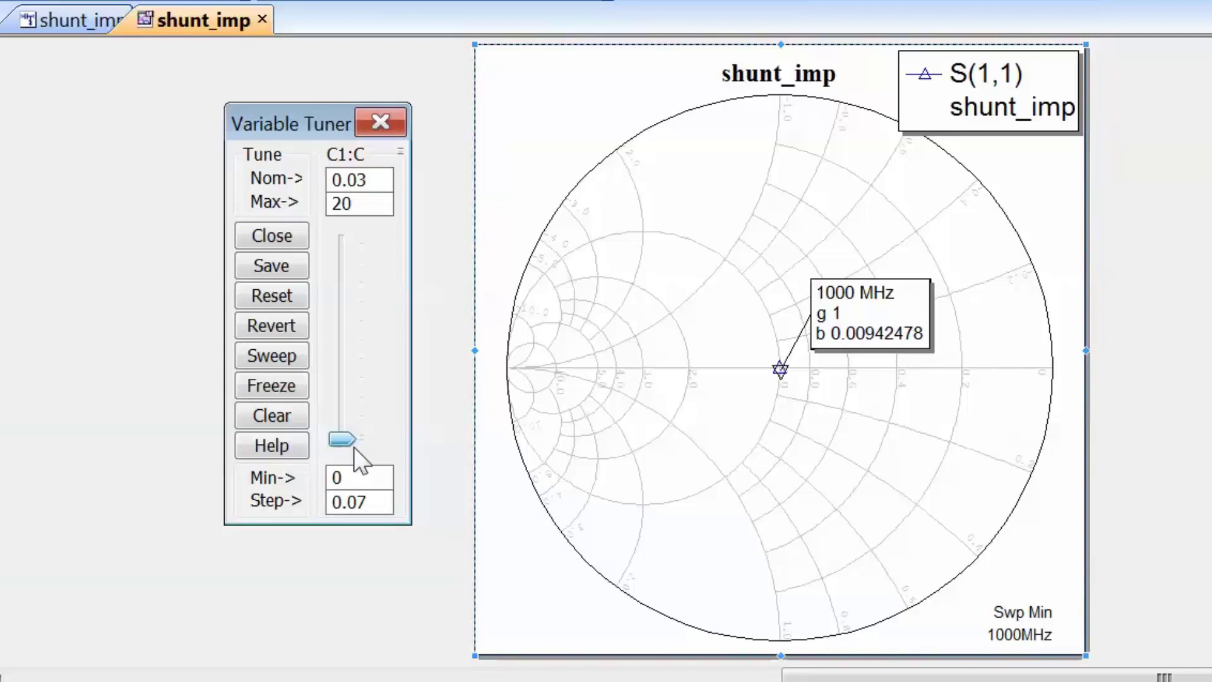
mouse_move(354, 446)
mouse_down()
mouse_move(345, 242)
mouse_move(345, 401)
mouse_up()
mouse_move(827, 446)
mouse_down()
mouse_move(826, 424)
mouse_move(724, 437)
mouse_move(673, 436)
mouse_move(668, 422)
mouse_up()
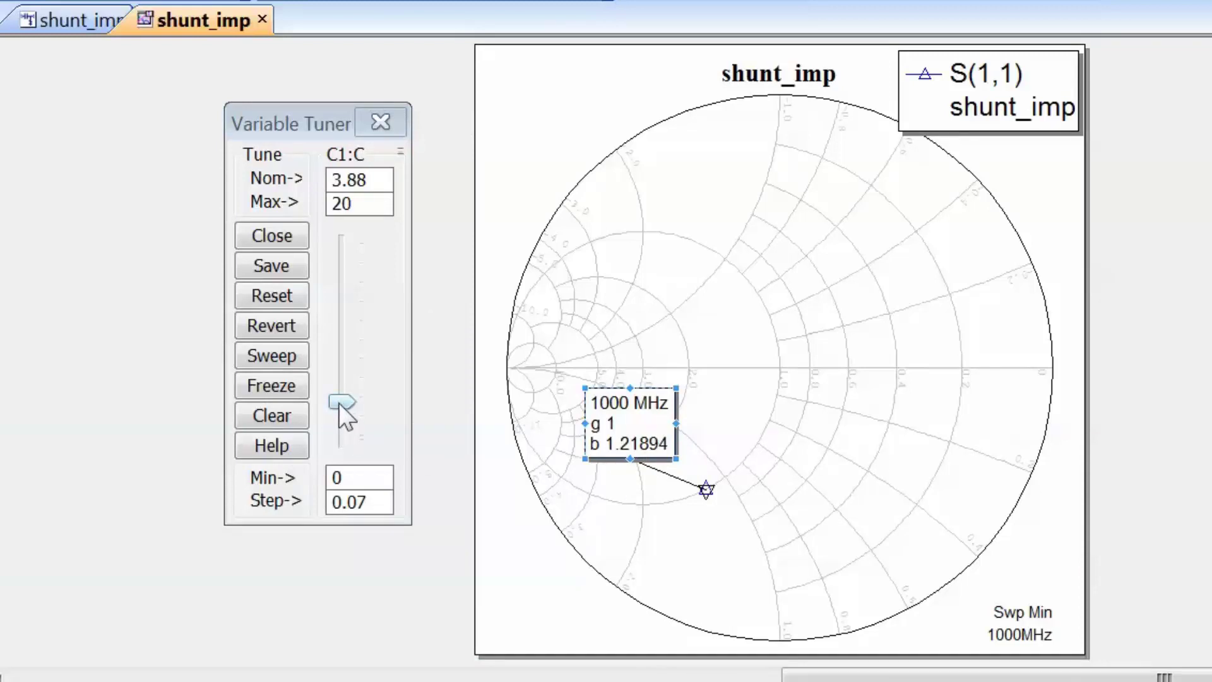
drag(339, 402, 339, 433)
drag(339, 439, 341, 441)
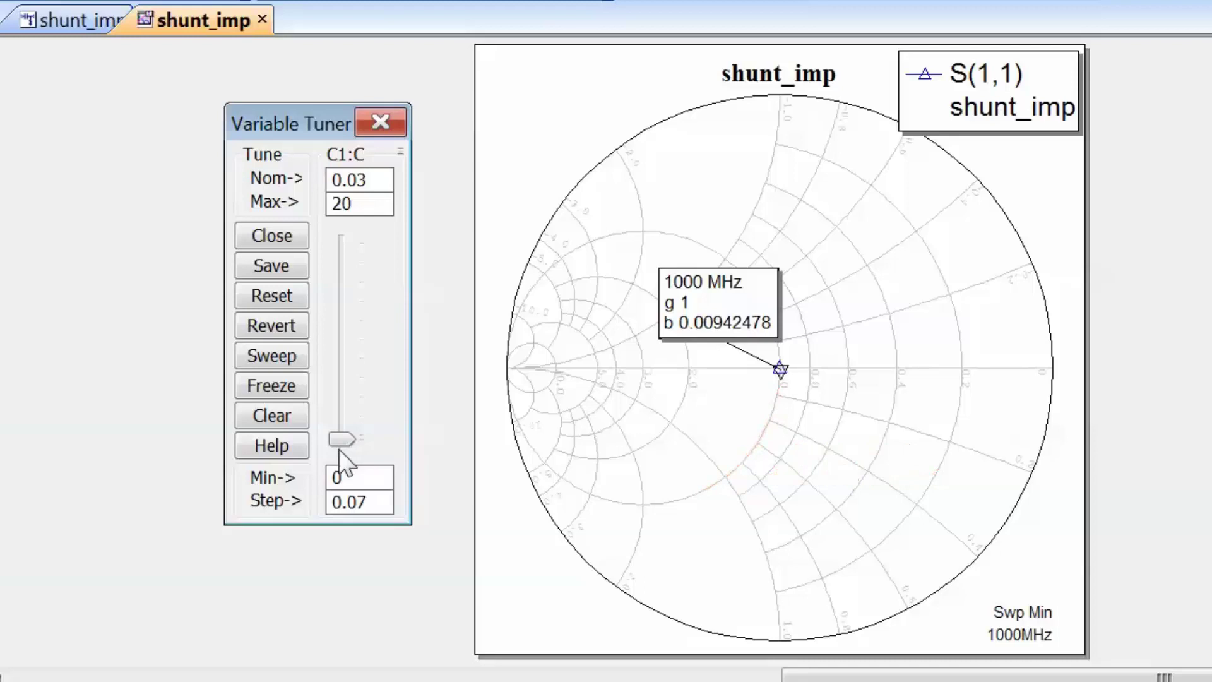
- Check the capacitor on the schematic with the tuner closed, and tune C1 up to 20 pF while viewing the Smith chart
click(57, 24)
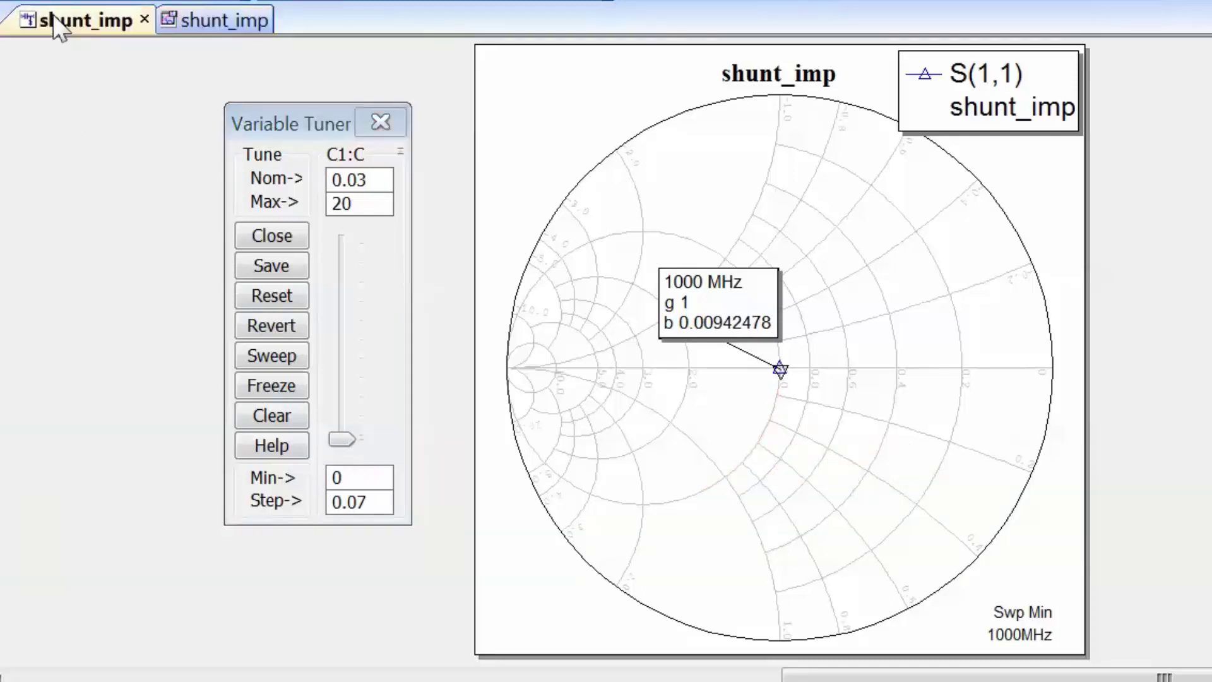
click(382, 123)
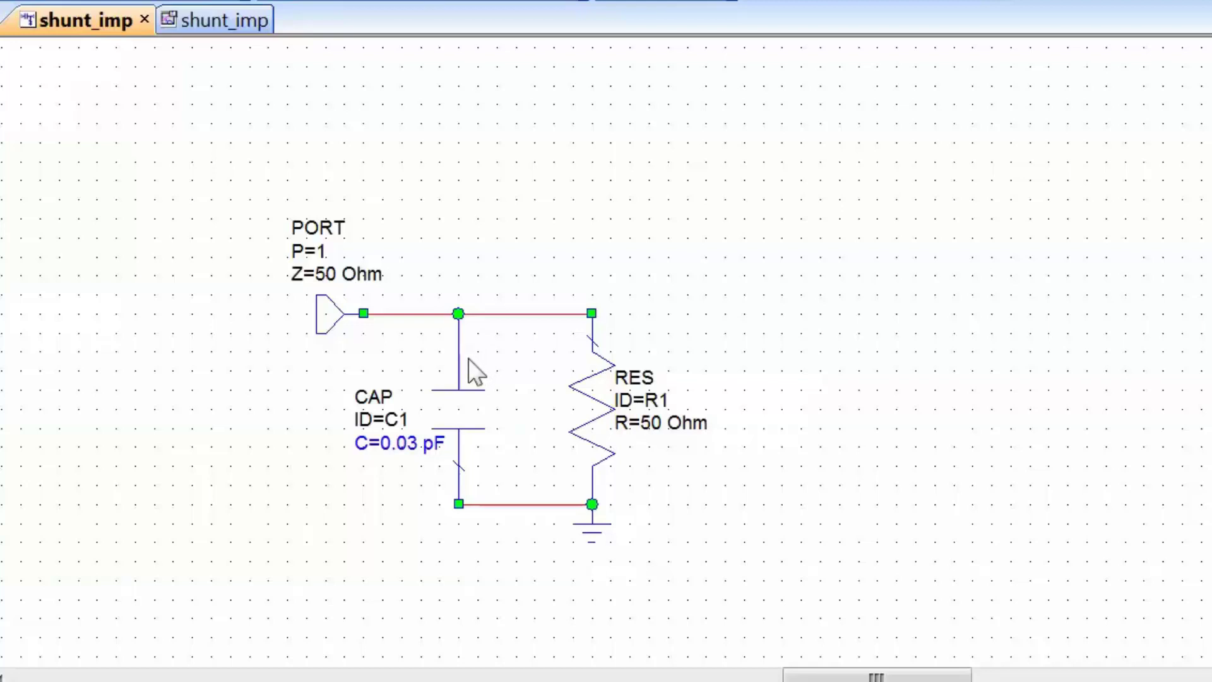
click(175, 21)
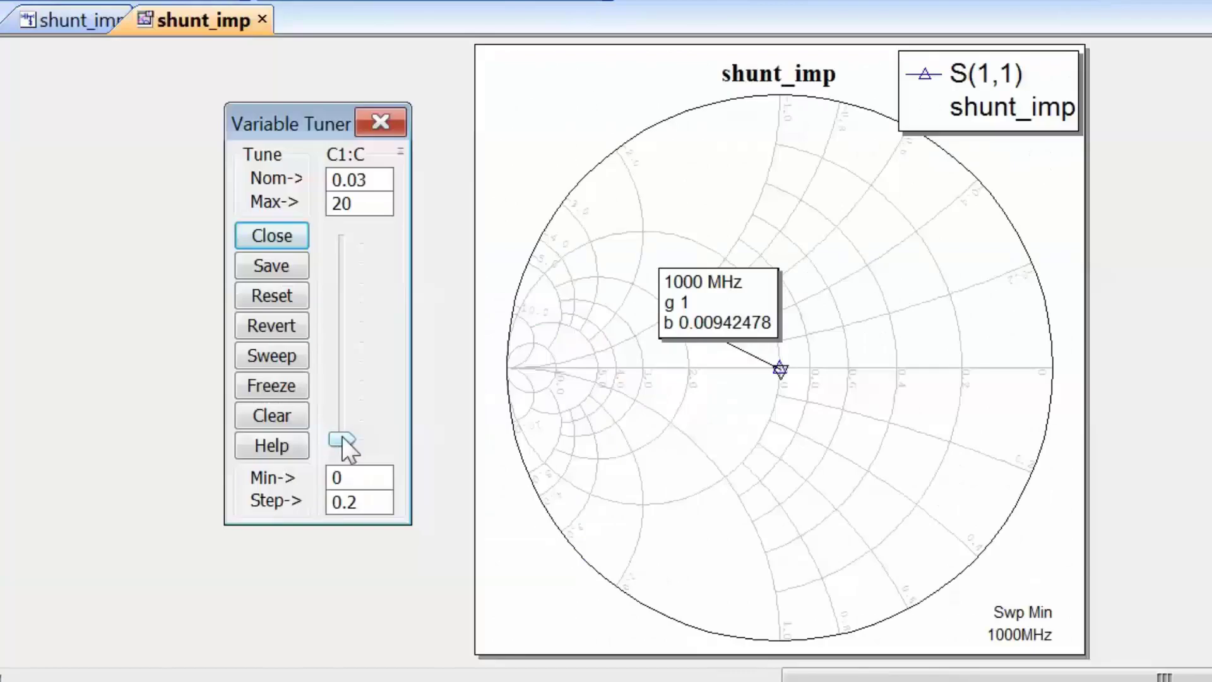
drag(341, 437, 344, 240)
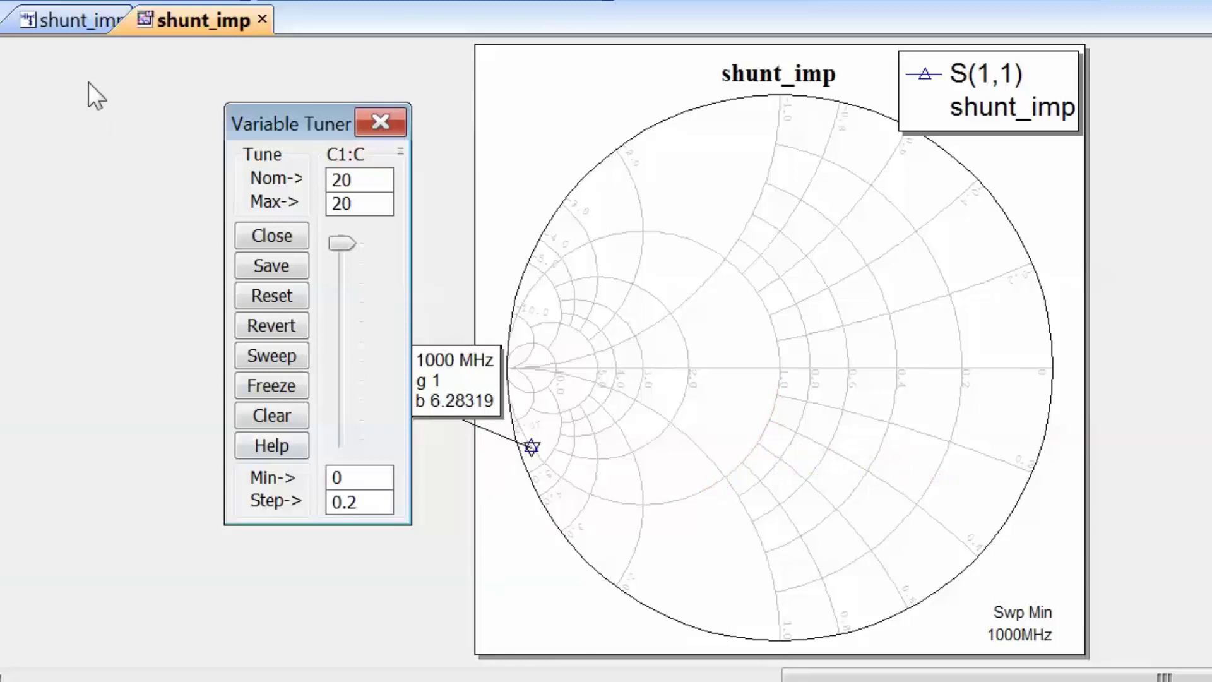
- Close the Variable Tuner and compare the capacitor's value on the schematic with the marker on the Smith chart
click(65, 23)
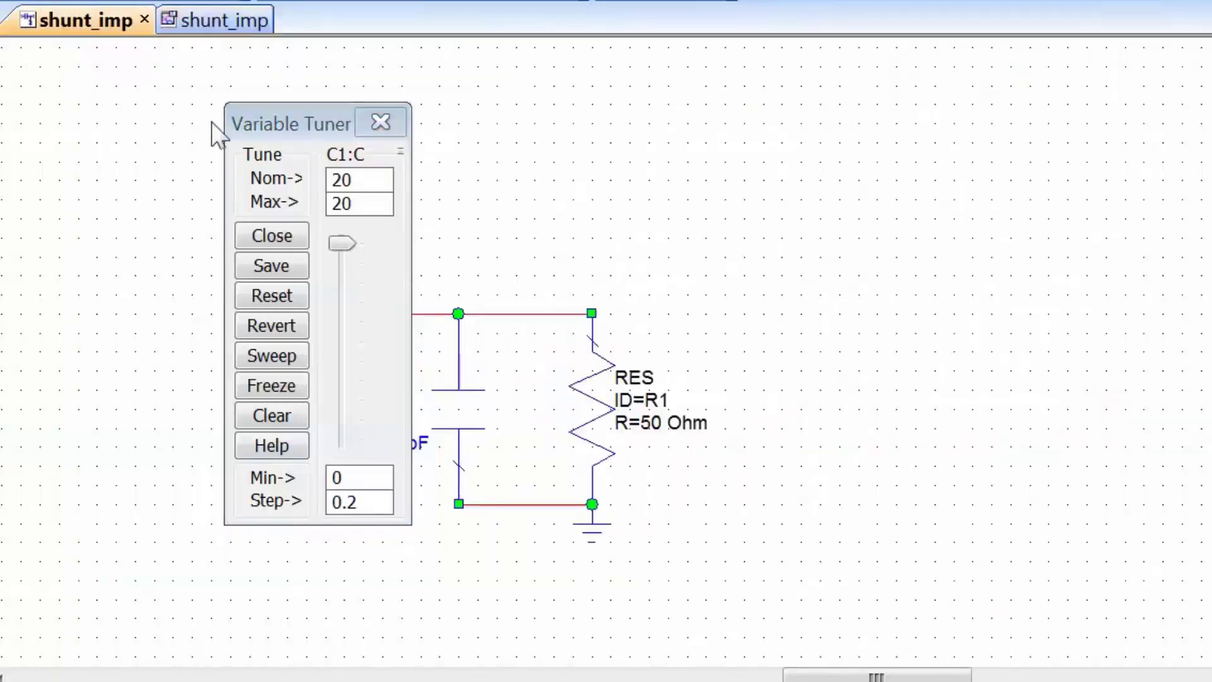
click(380, 122)
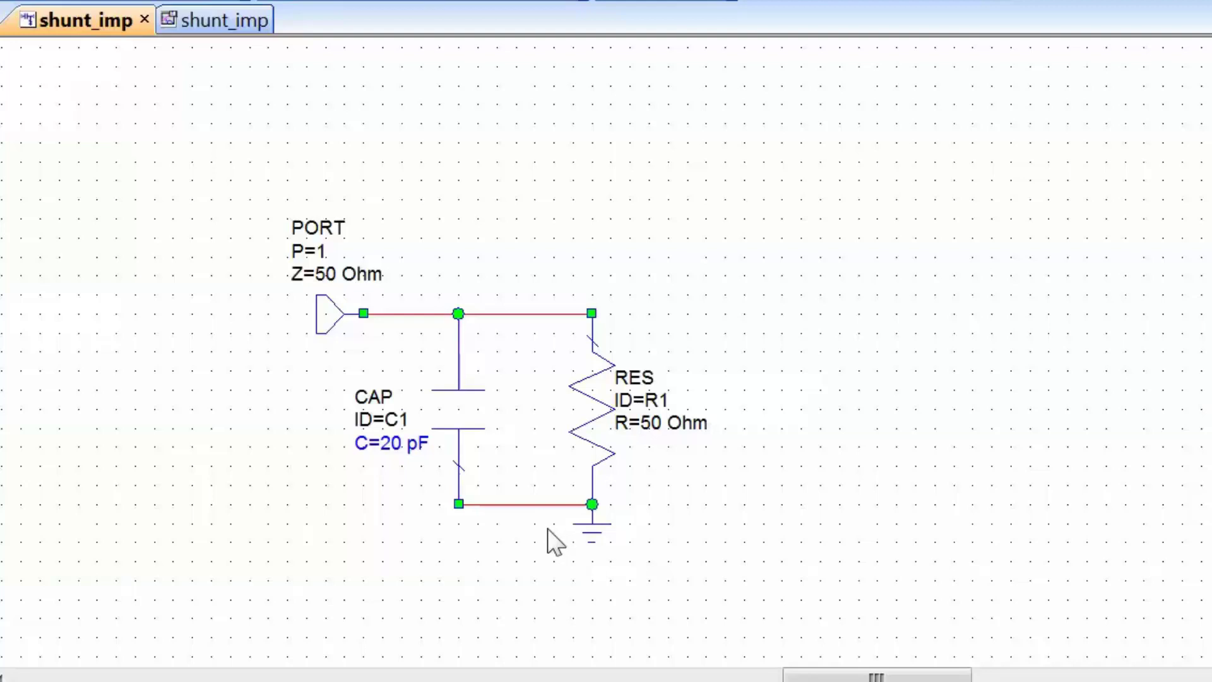
key(ctrl+Tab)
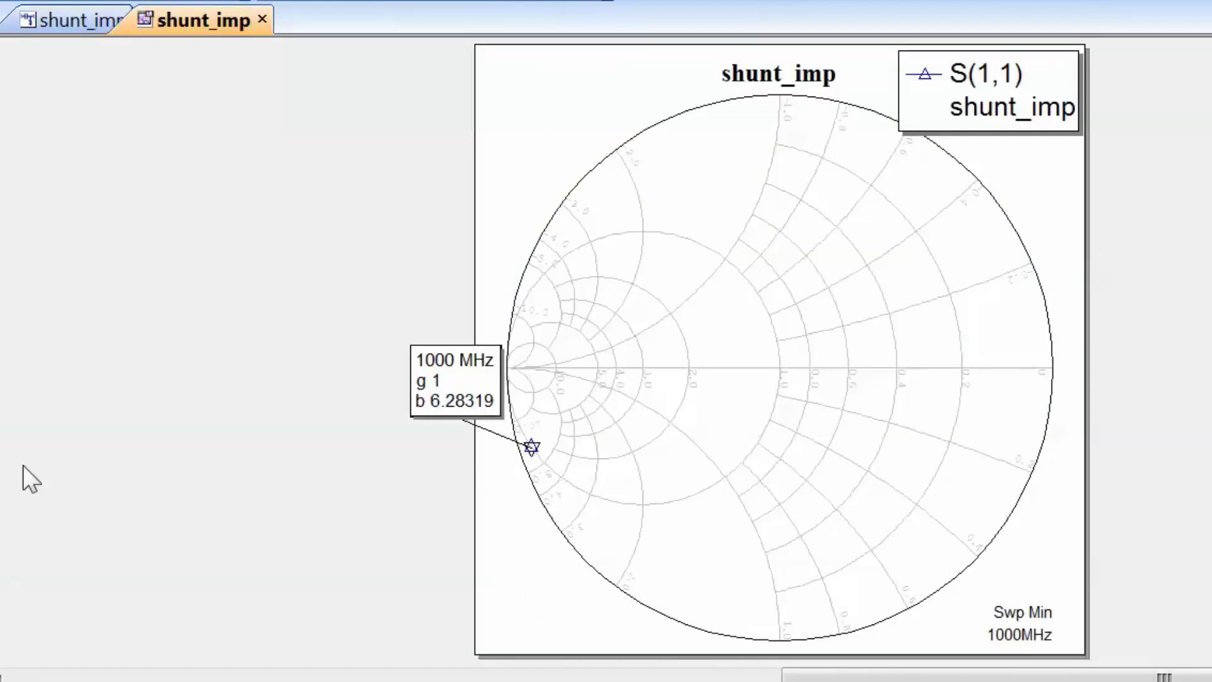
click(30, 23)
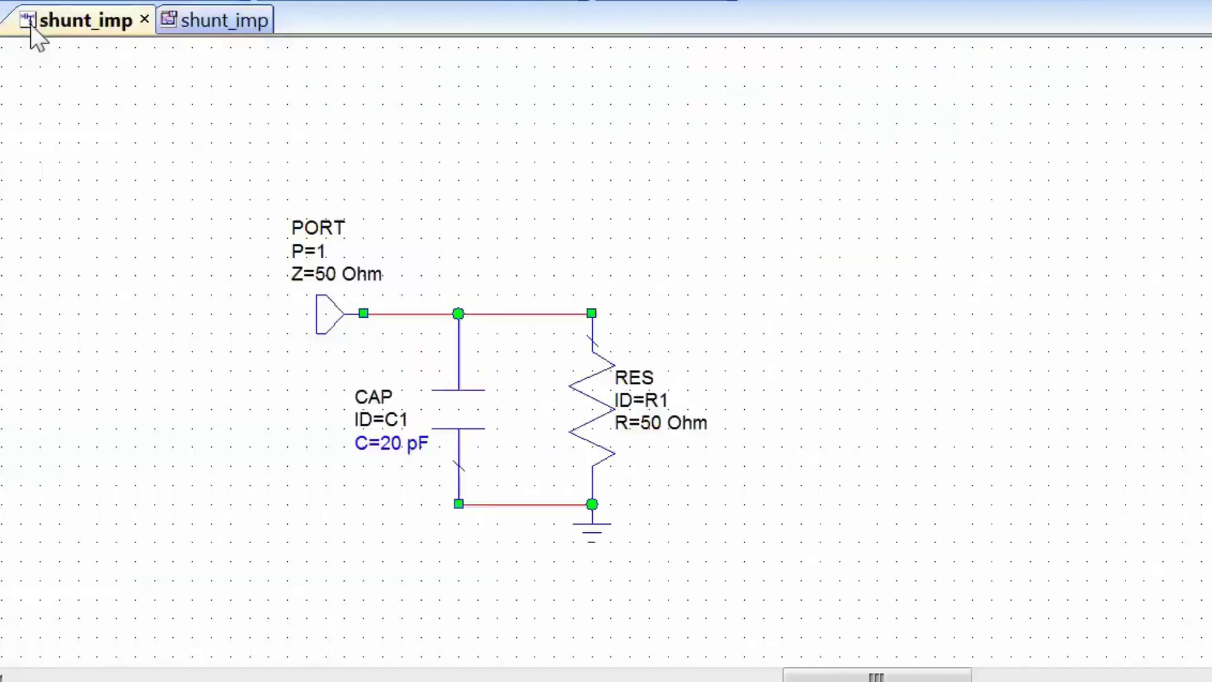
- Replace the shunt capacitor with an IND inductor placed vertically in parallel with the 50 Ohm resistor and wired to ground
click(455, 416)
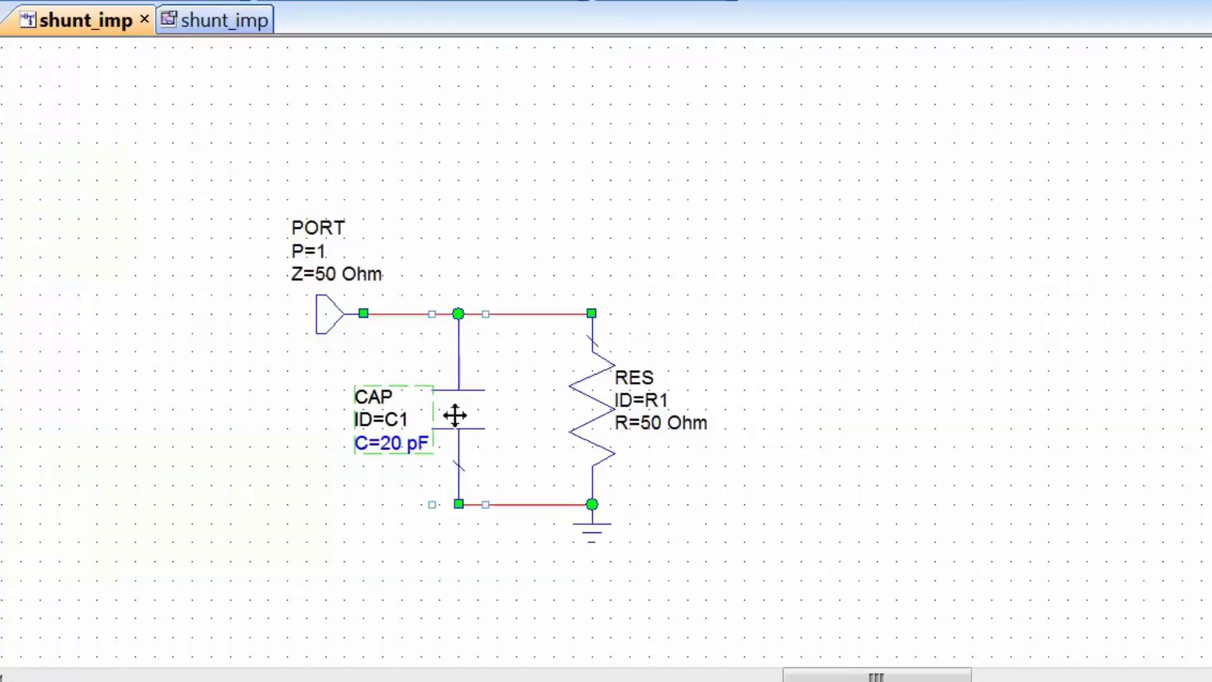
key(Delete)
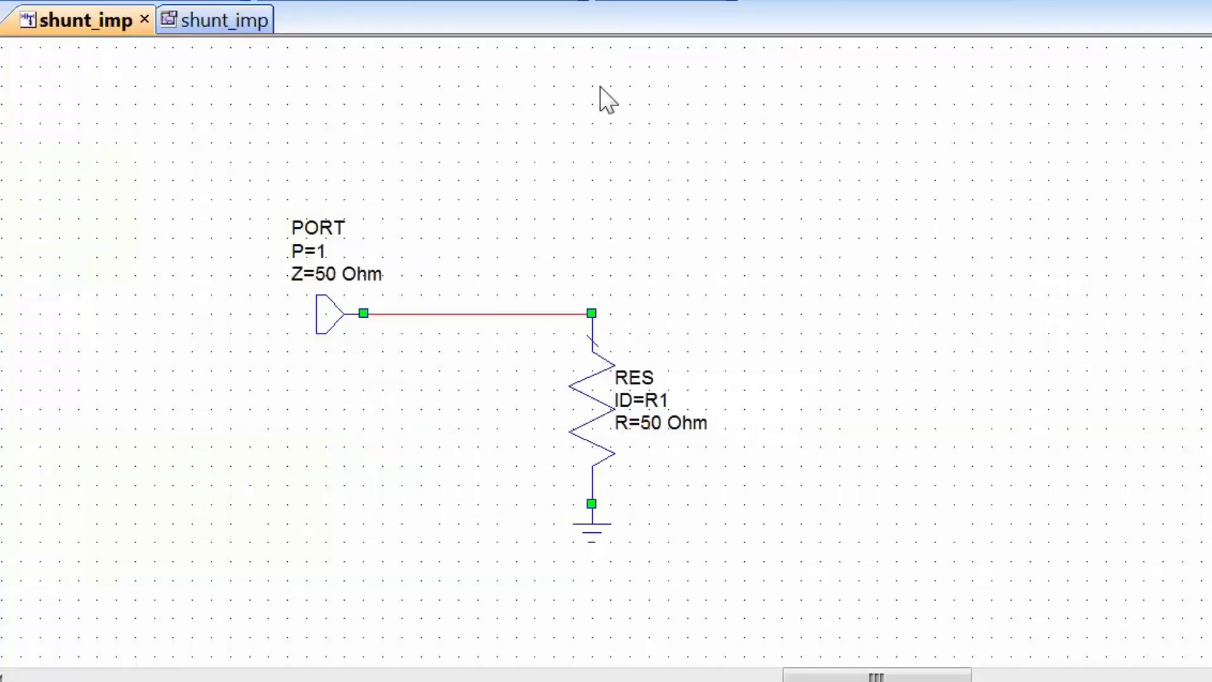
key(ctrl+l)
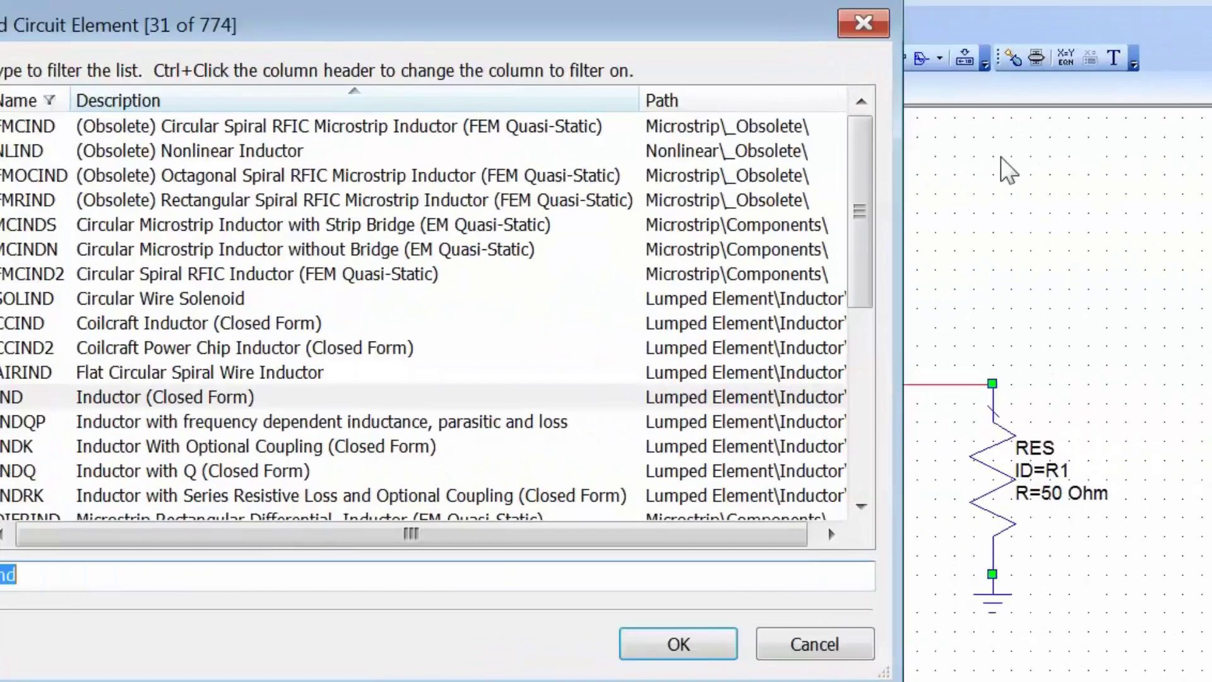
text(ind)
key(Return)
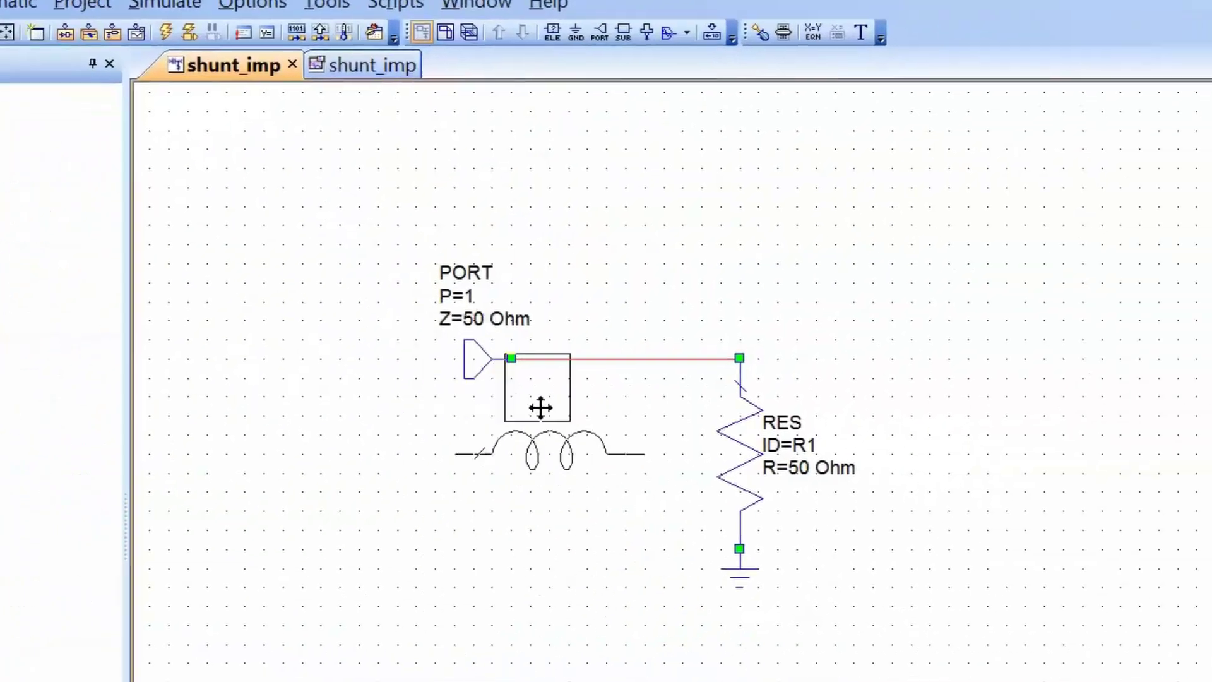
right_click(541, 407)
click(609, 442)
click(569, 549)
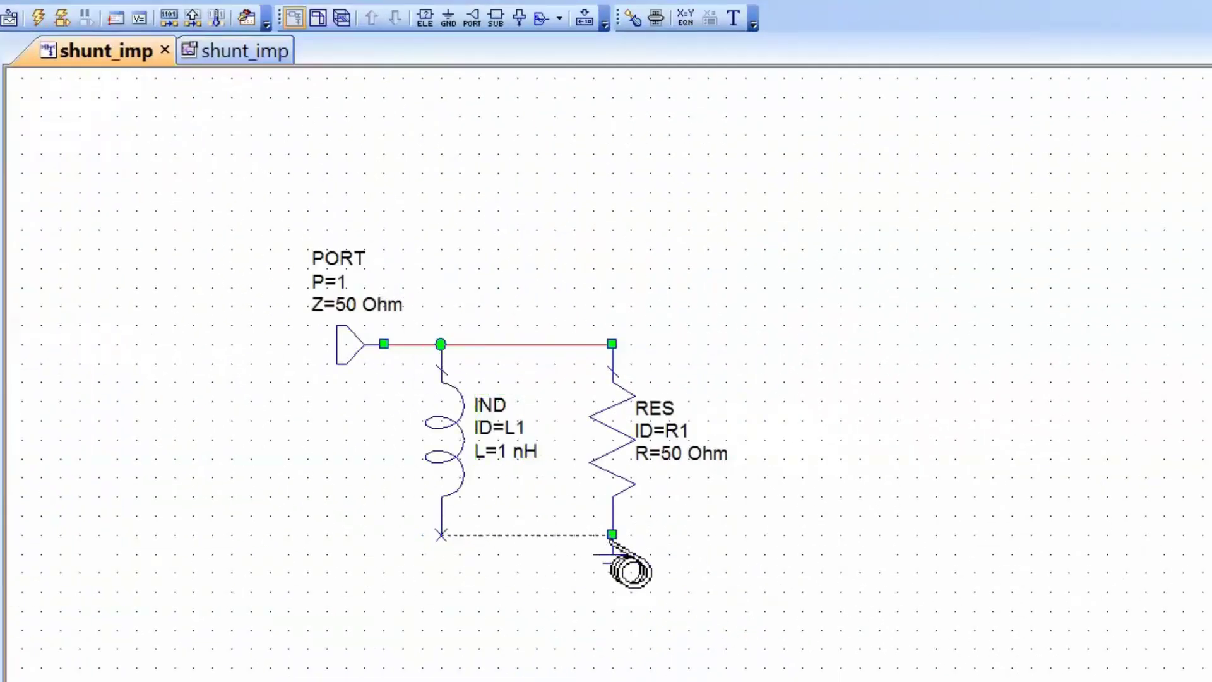
click(612, 535)
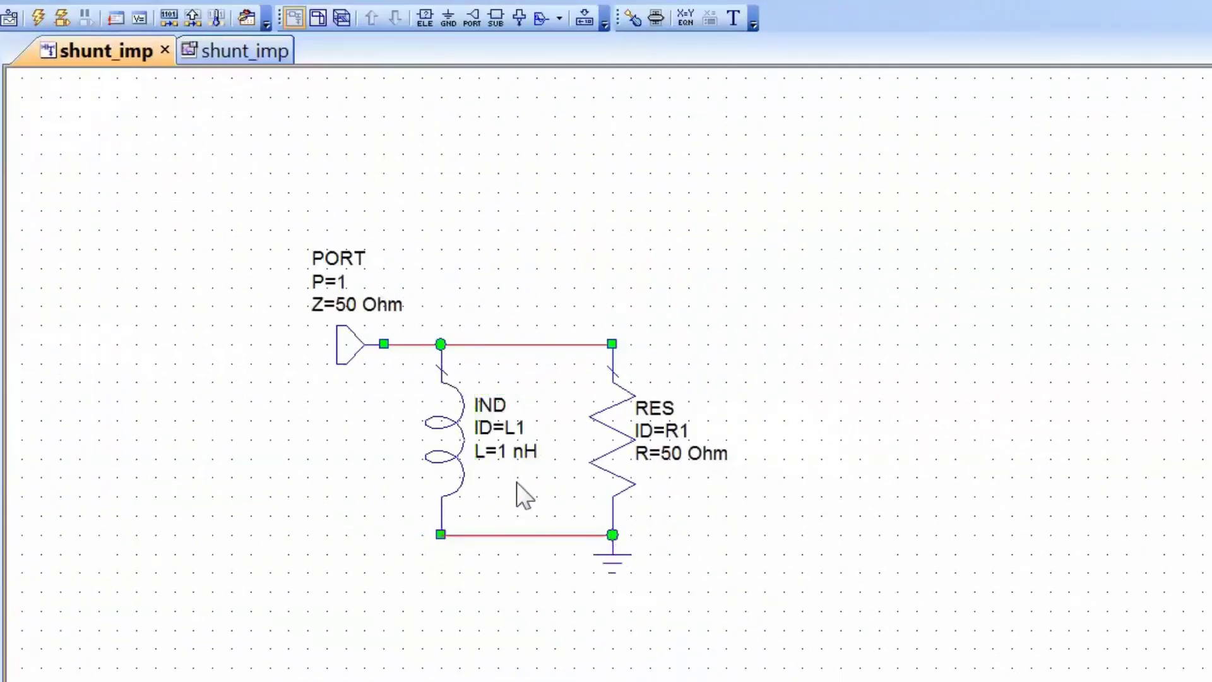
- Set the inductance of L1 to 4 nH and make it tunable
double_click(505, 450)
text(4)
click(774, 414)
click(633, 18)
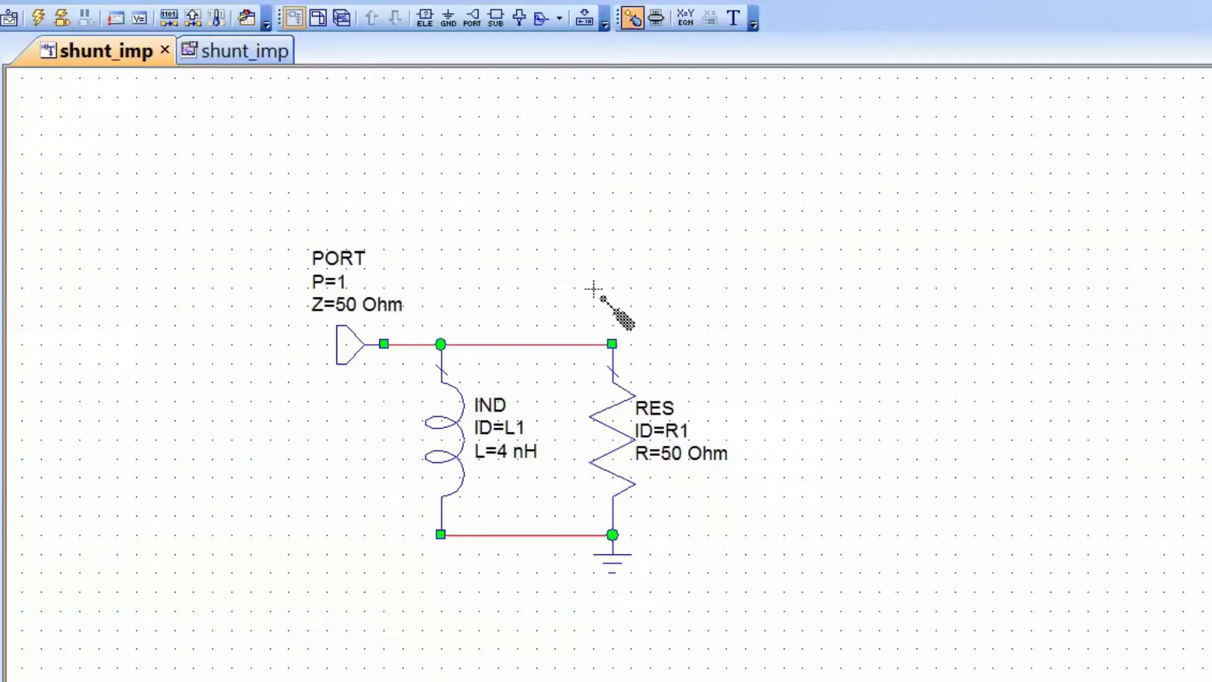
click(499, 454)
key(Escape)
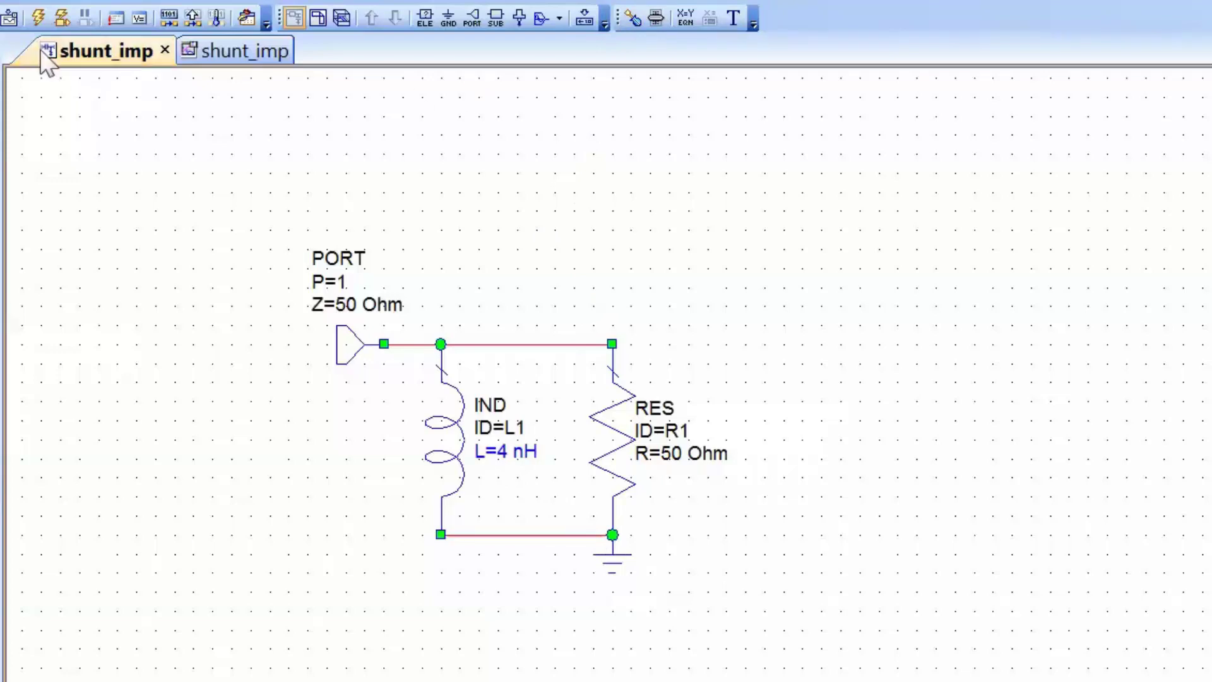
- Simulate the circuit, show the Smith chart, and move the marker label below the S(1,1) point
click(28, 17)
click(200, 49)
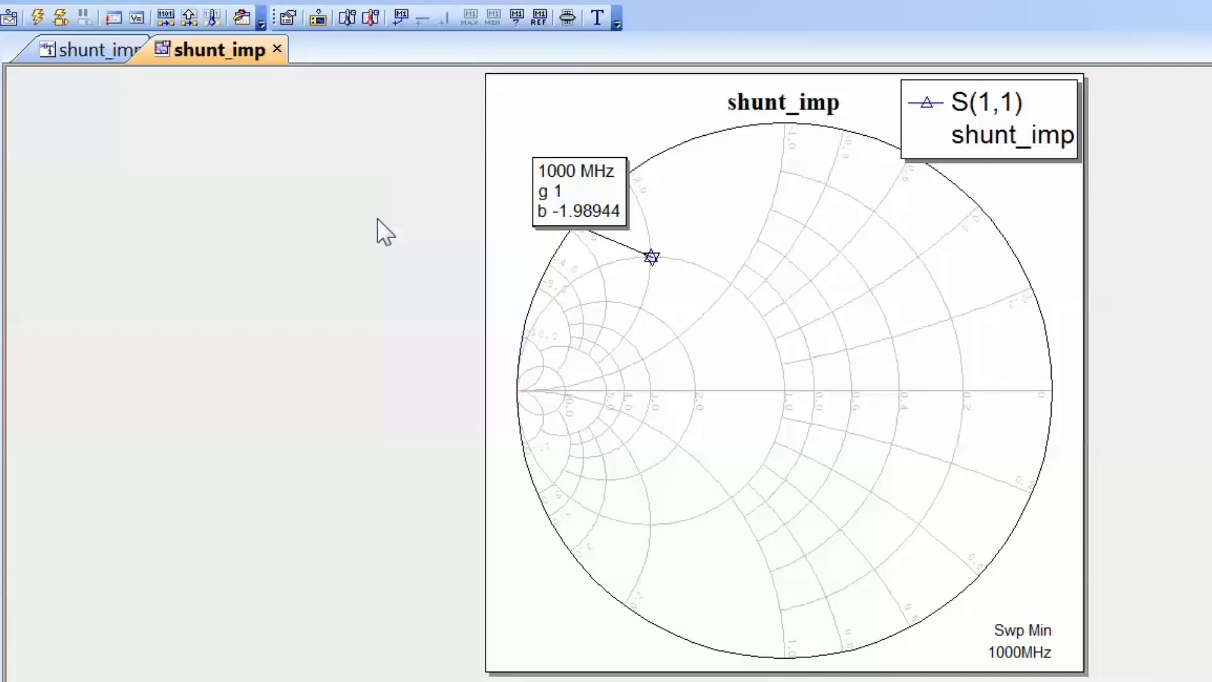
mouse_move(588, 184)
mouse_down()
mouse_move(610, 216)
mouse_move(640, 331)
mouse_up()
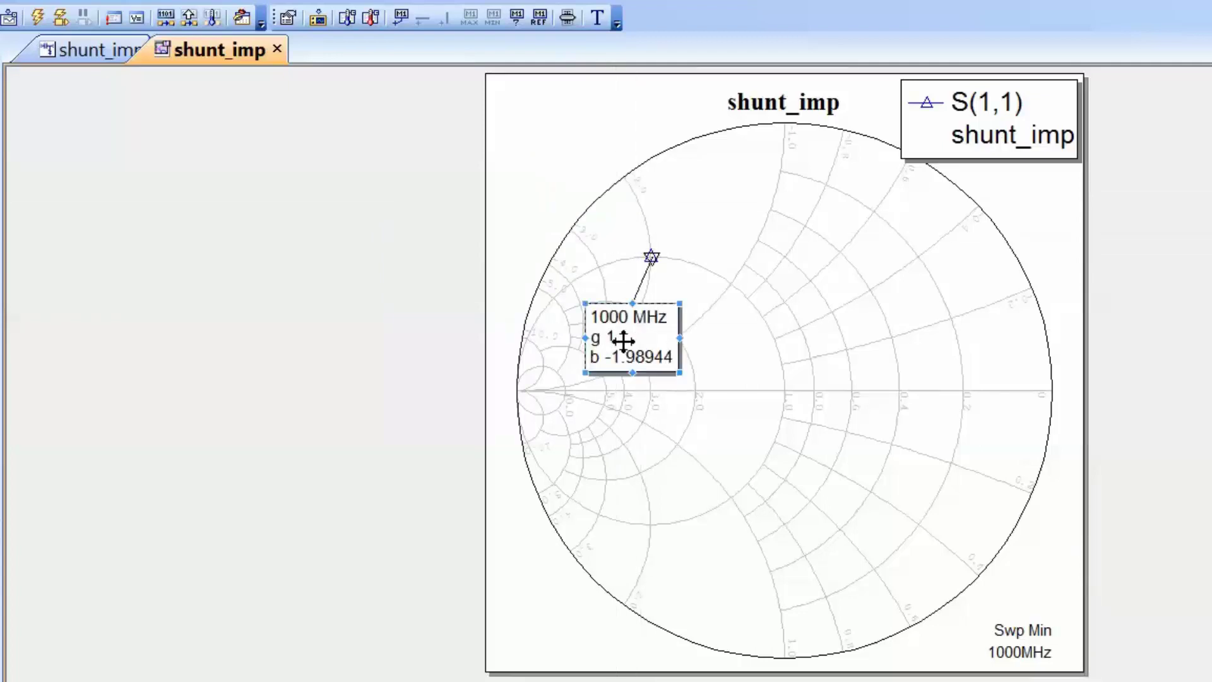
- Open the Variable Tuner and set the tuning range of L1 from 0 to 20
click(568, 18)
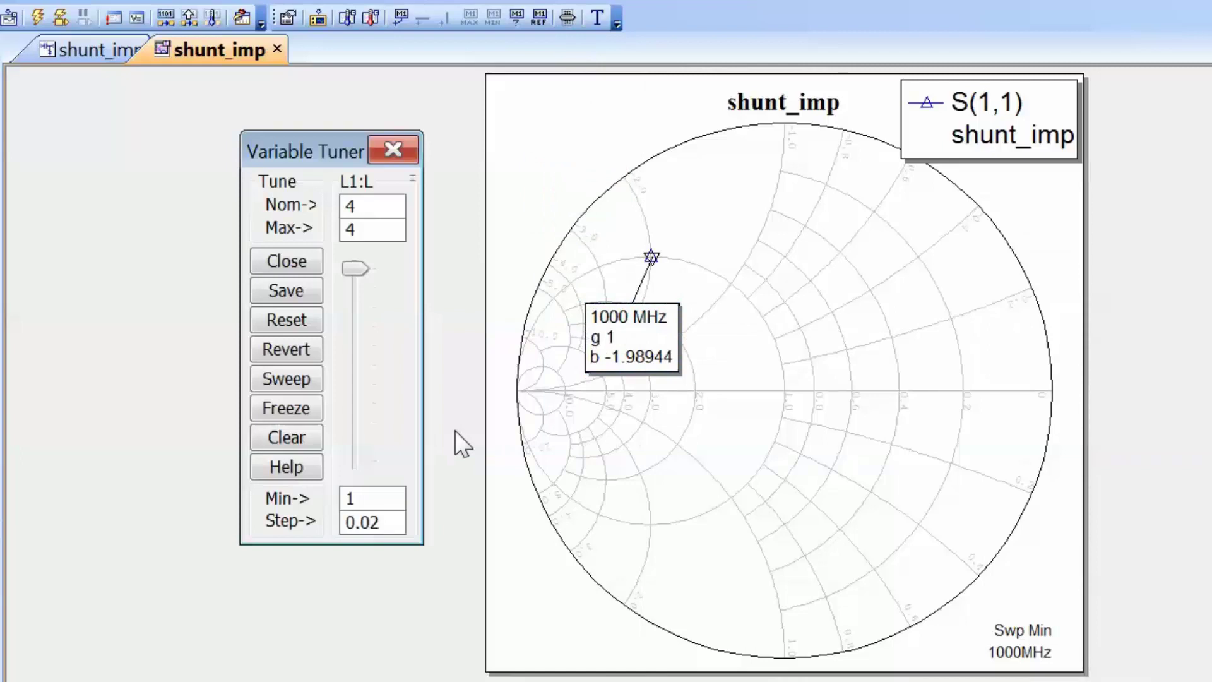
double_click(392, 503)
text(0)
double_click(363, 229)
text(20)
key(Return)
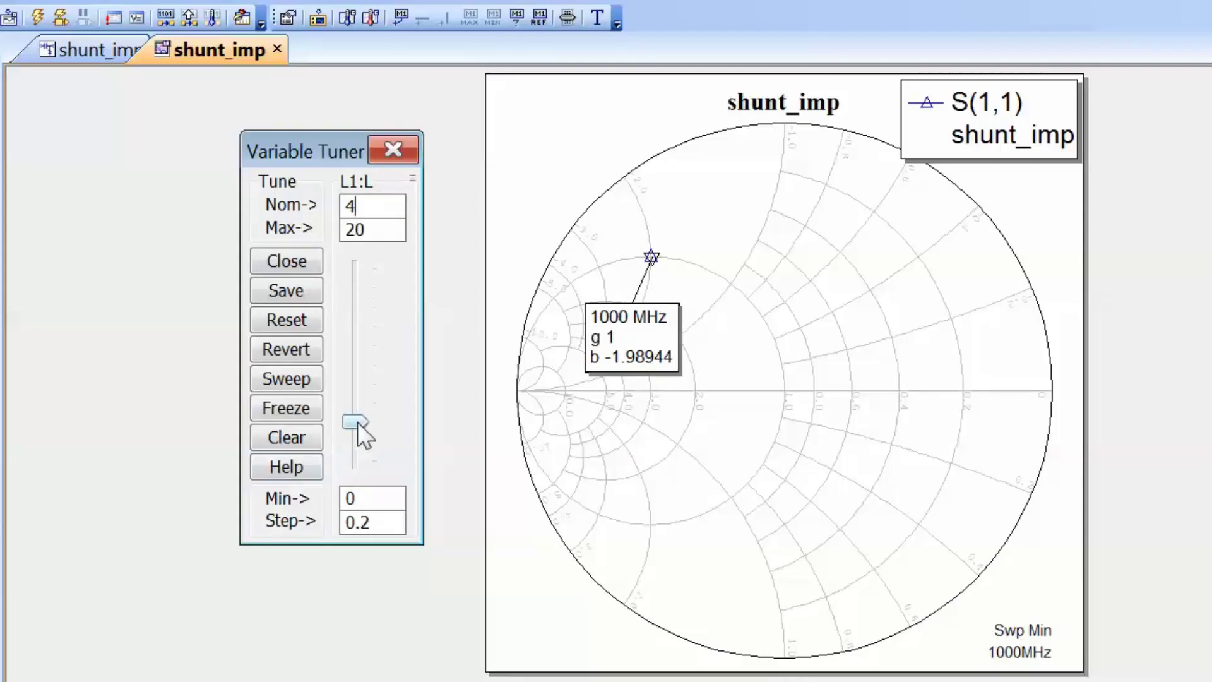
- Tune L1 up to 20 nH on the Smith chart, and check the inductor on the schematic with the tuner closed
drag(357, 422, 361, 256)
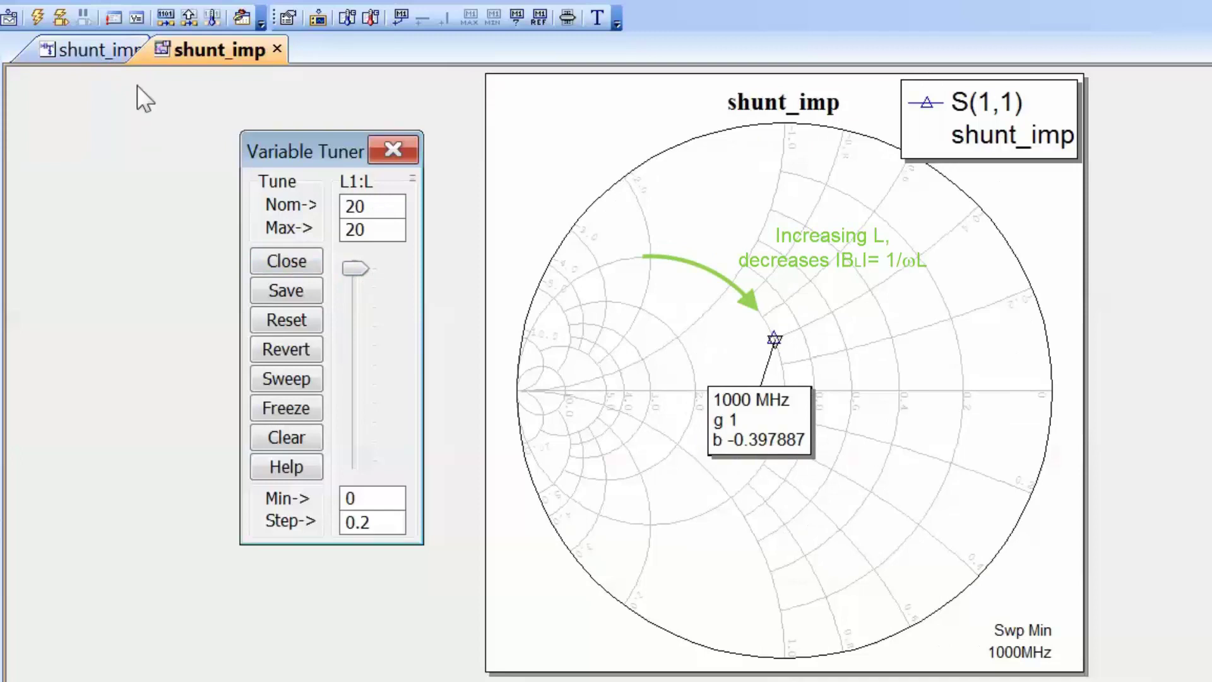
click(393, 150)
click(79, 49)
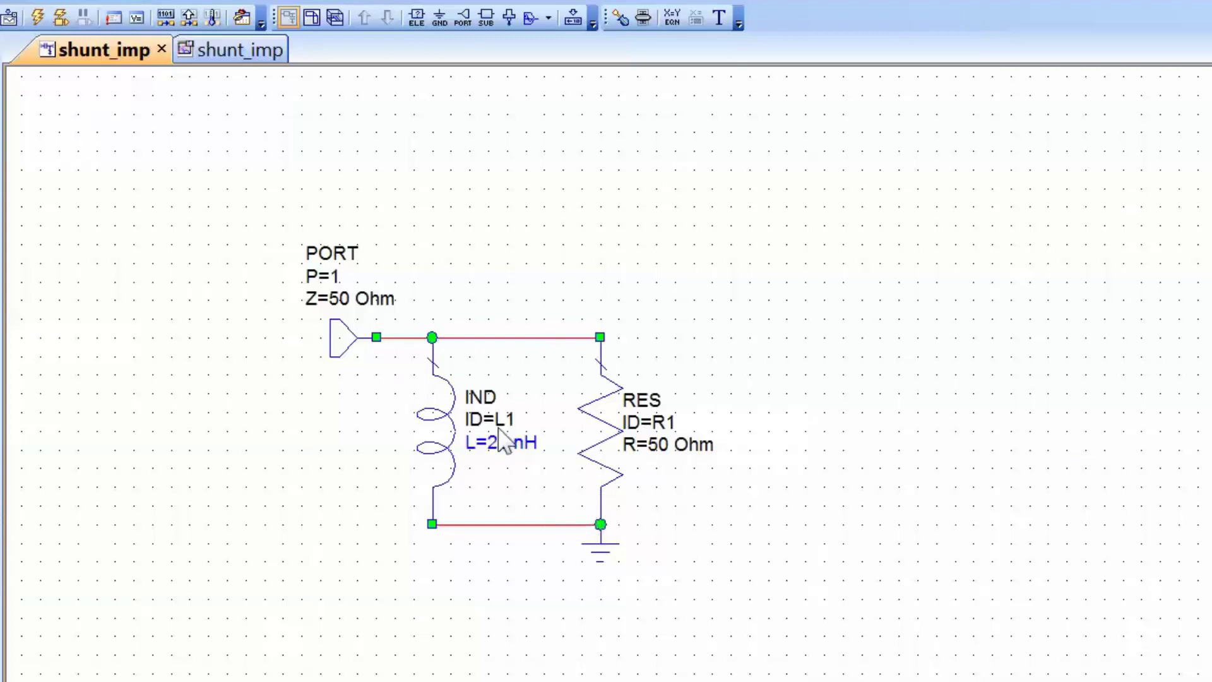
- Tune L1 down to 0 nH, and compare the inductor on the schematic with the marker on the Smith chart
click(226, 48)
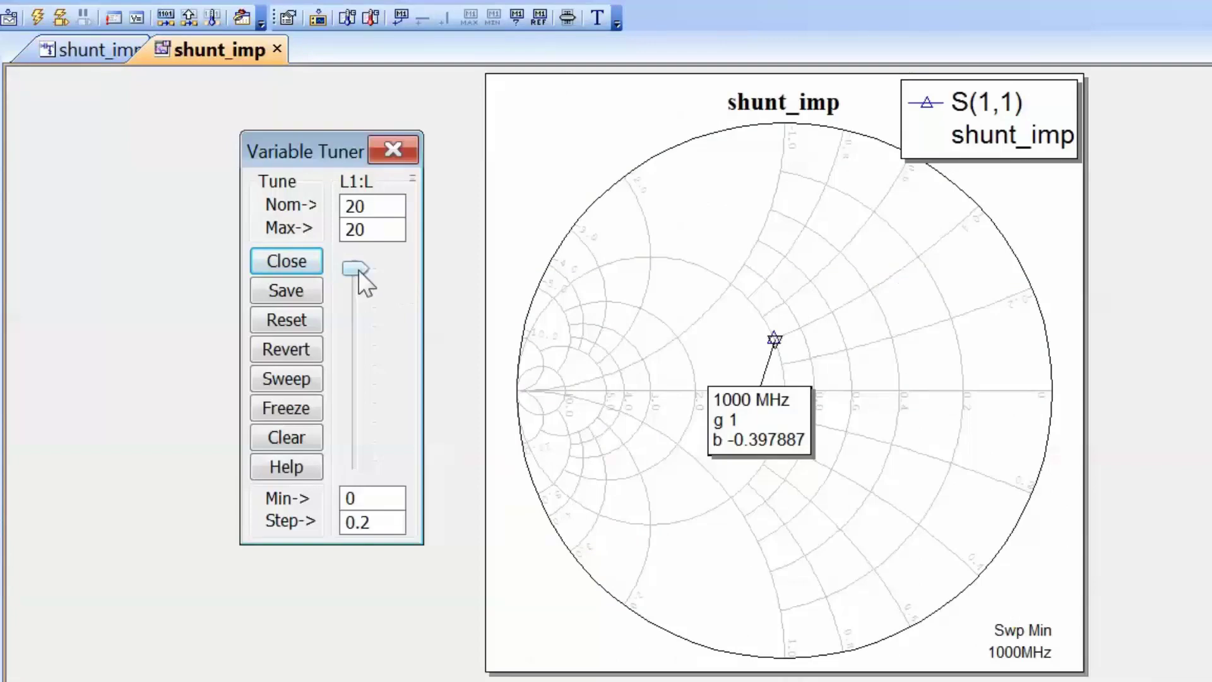
drag(354, 270, 356, 465)
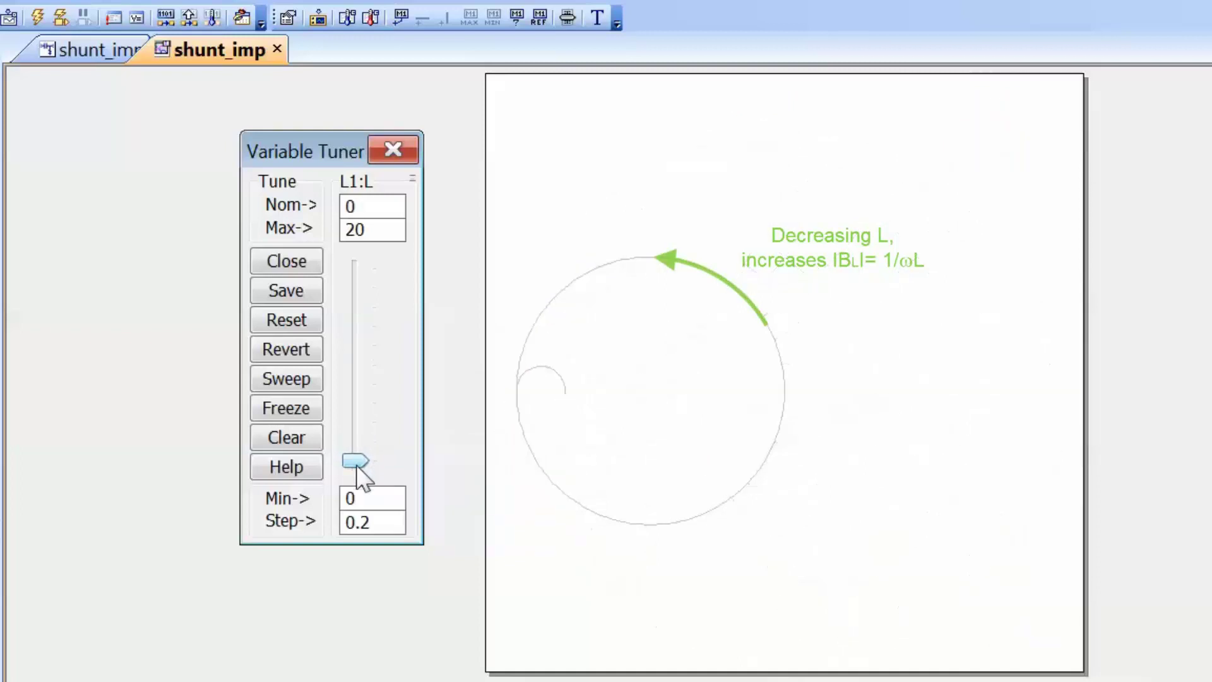
click(63, 45)
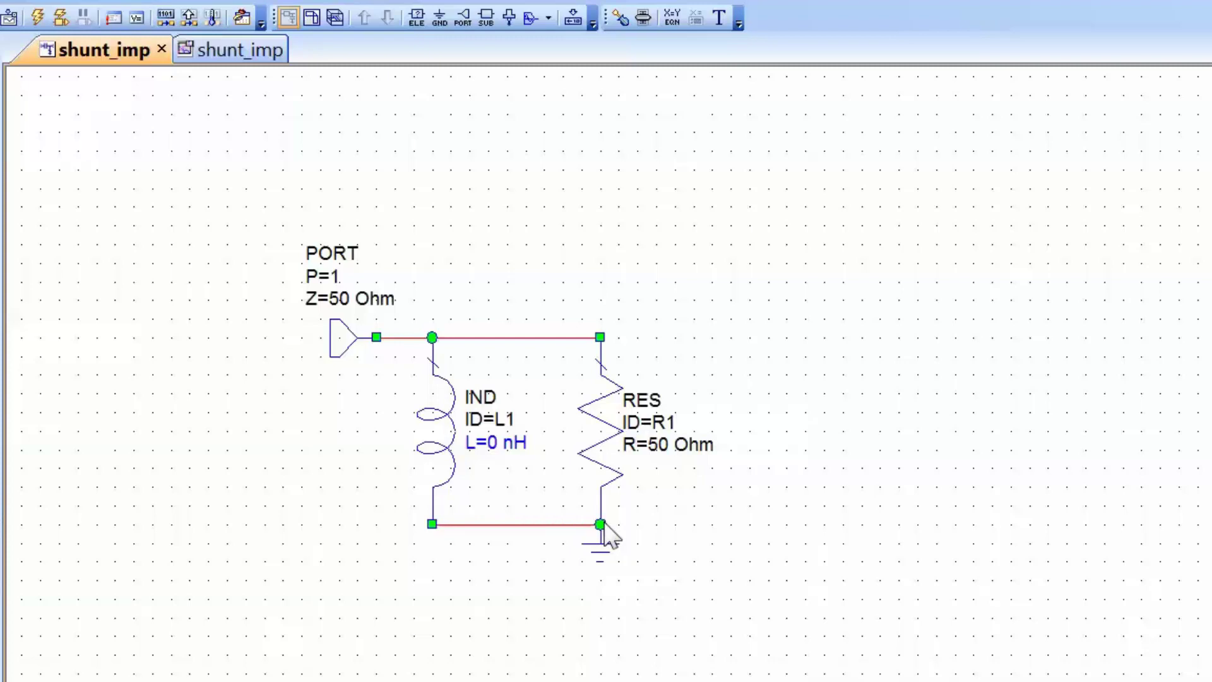
click(231, 53)
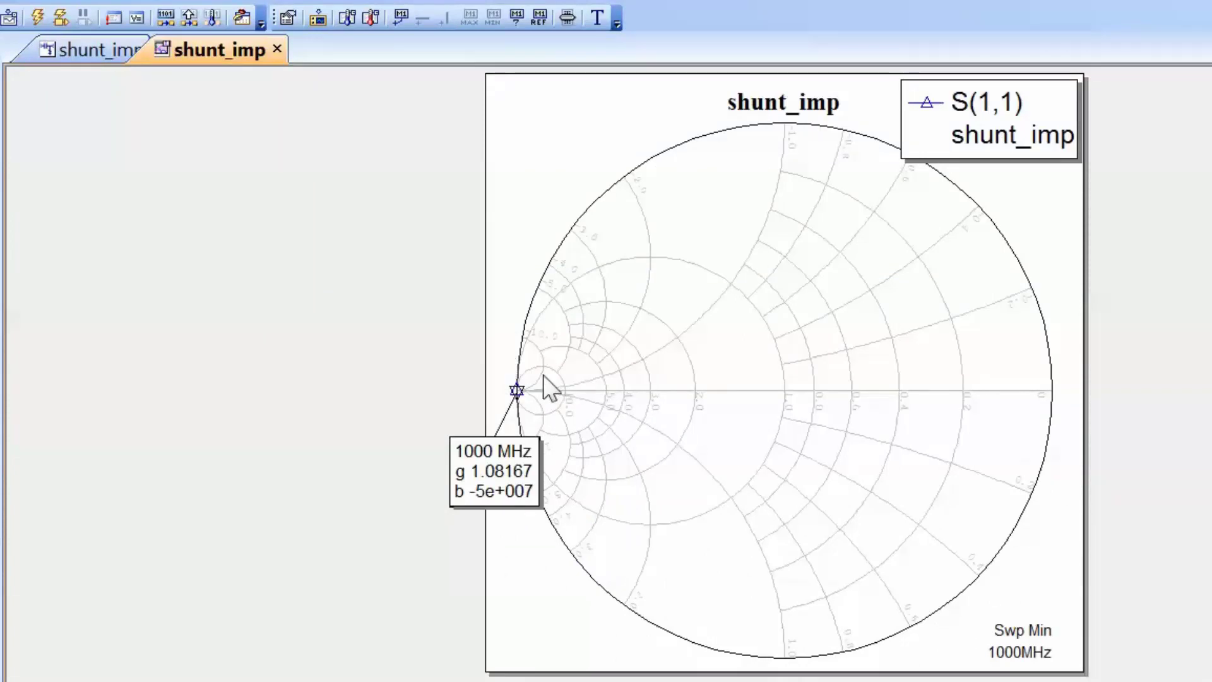
- Close the Variable Tuner and move the inductor, resistor and ground together farther from the port to make room on the schematic
click(541, 17)
click(58, 53)
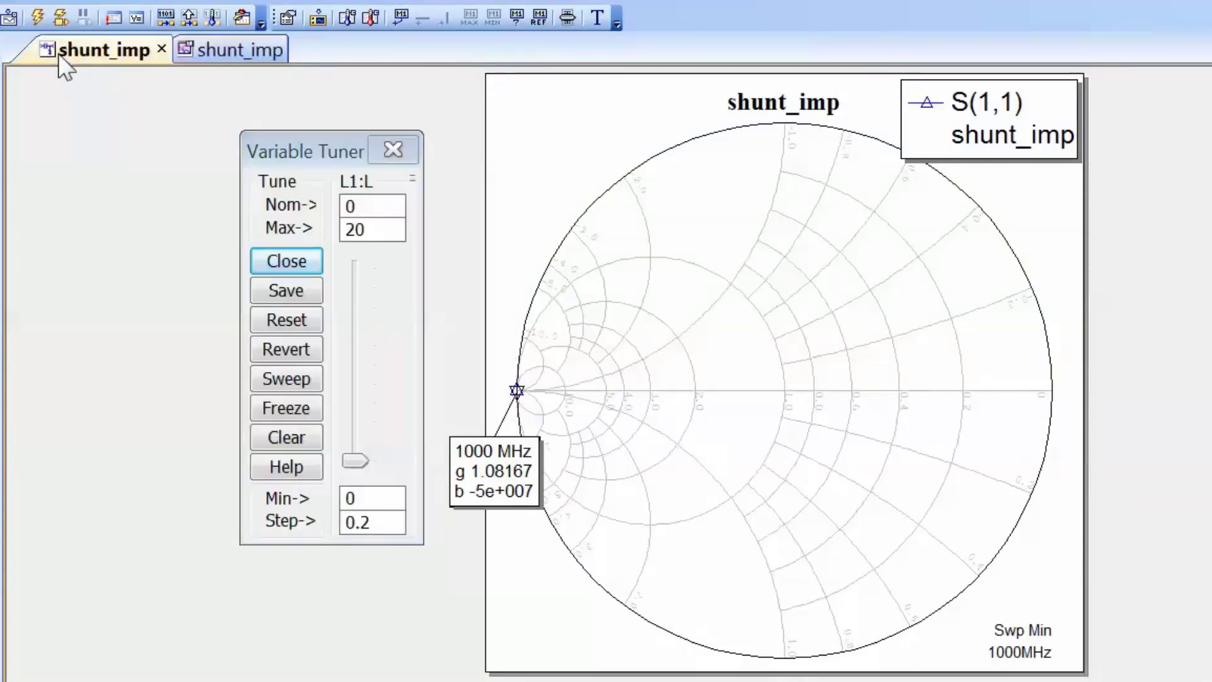
click(395, 152)
drag(404, 238, 736, 607)
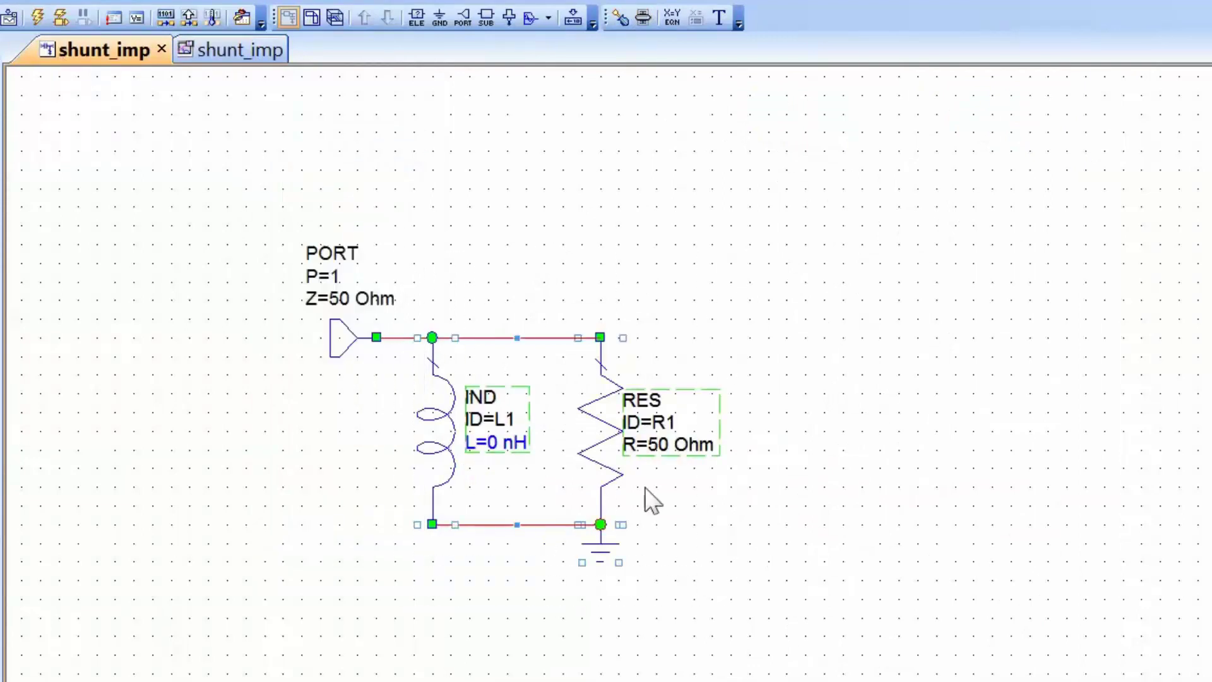
drag(600, 473, 923, 476)
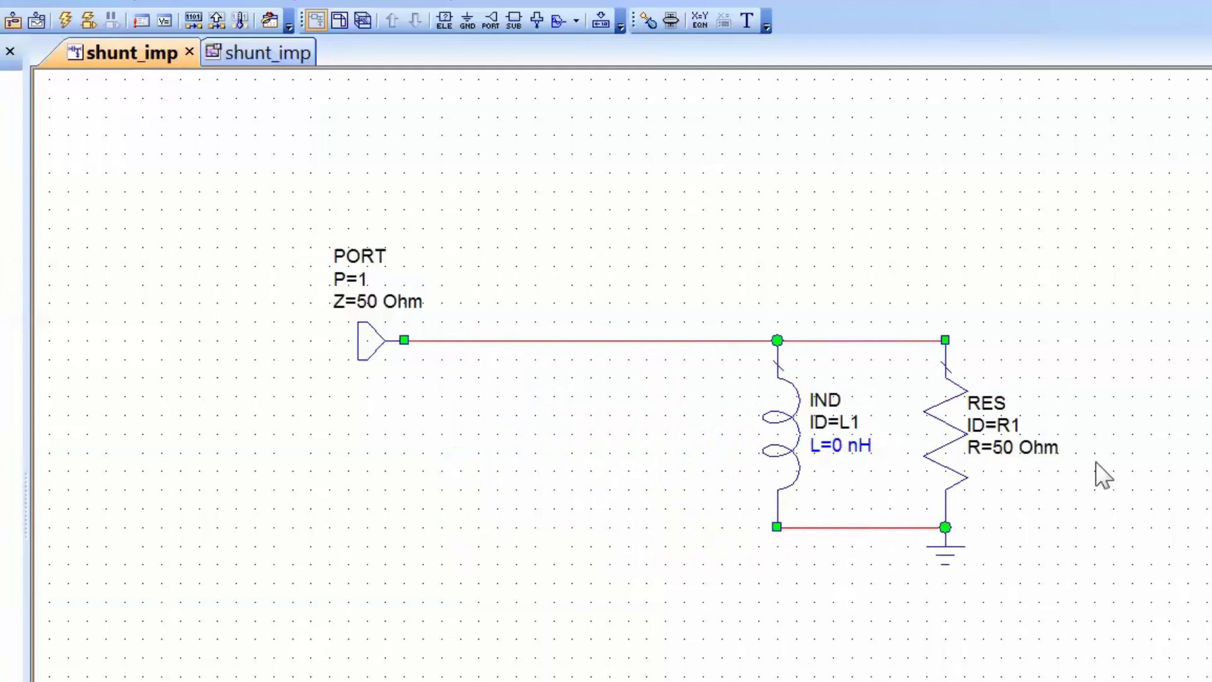
- Add a CAP capacitor vertically between the port and the inductor, and wire its lower end to the ground line
key(ctrl+l)
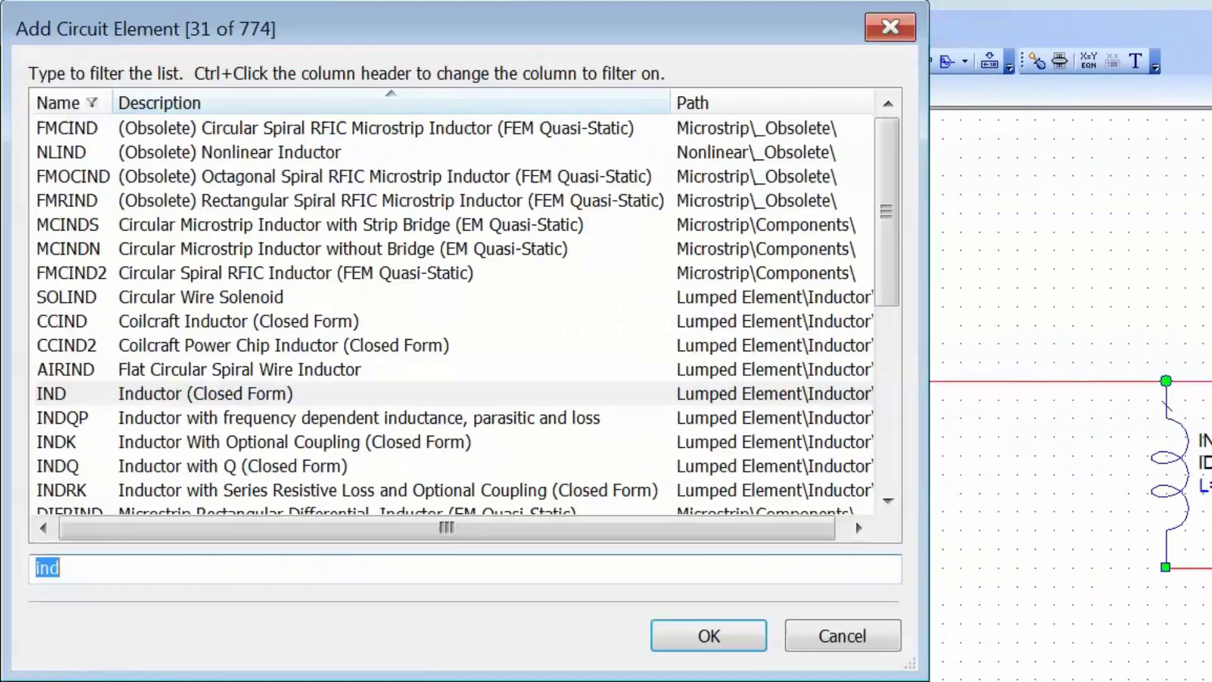
text(cap)
key(Return)
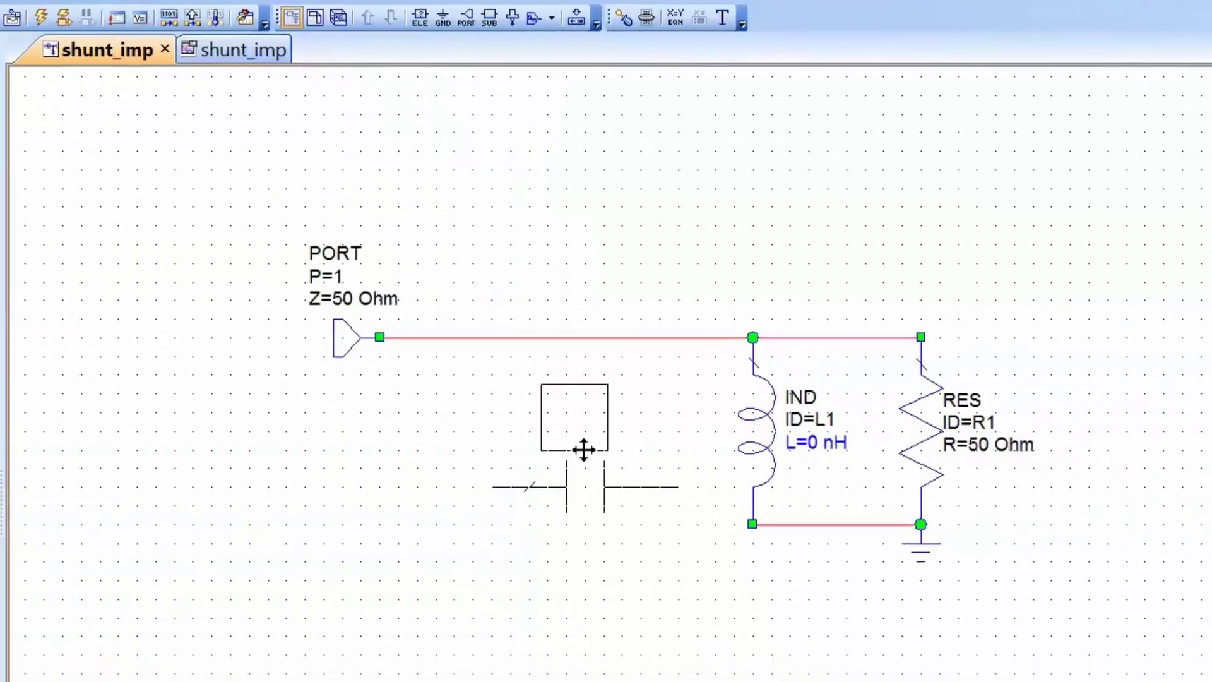
right_click(591, 425)
right_click(592, 425)
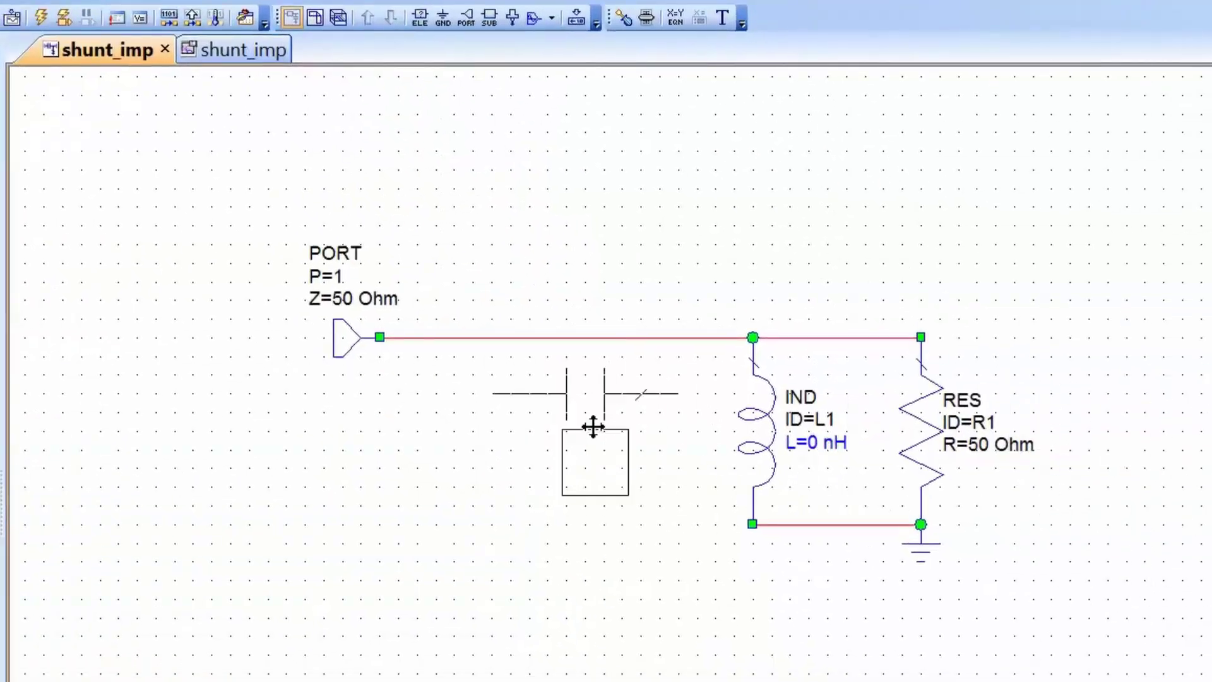
right_click(608, 425)
click(624, 423)
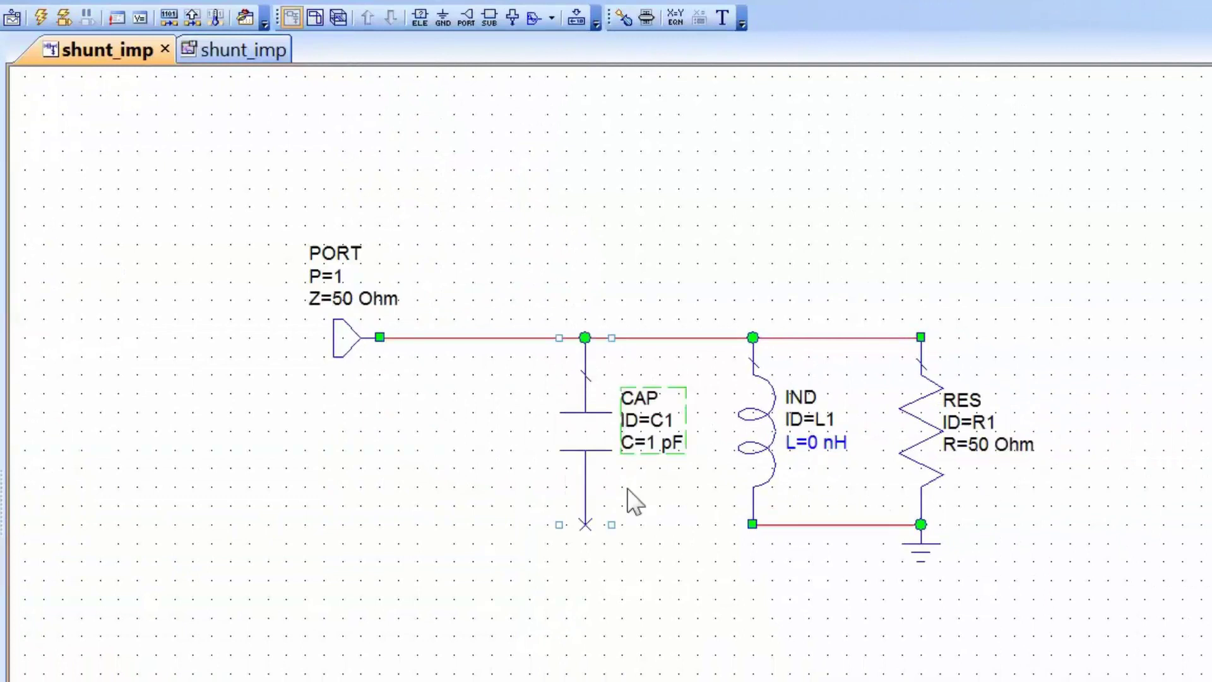
click(586, 524)
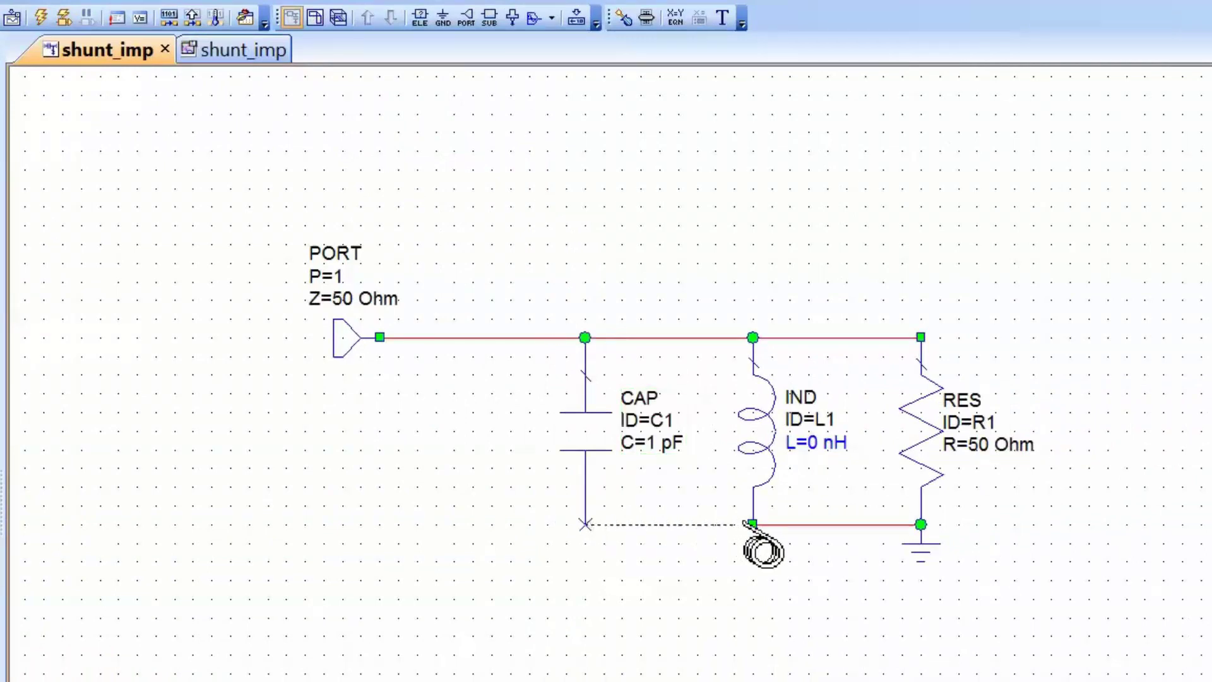
click(753, 524)
- Make the capacitance of C1 and the resistance of R1 tunable
click(624, 18)
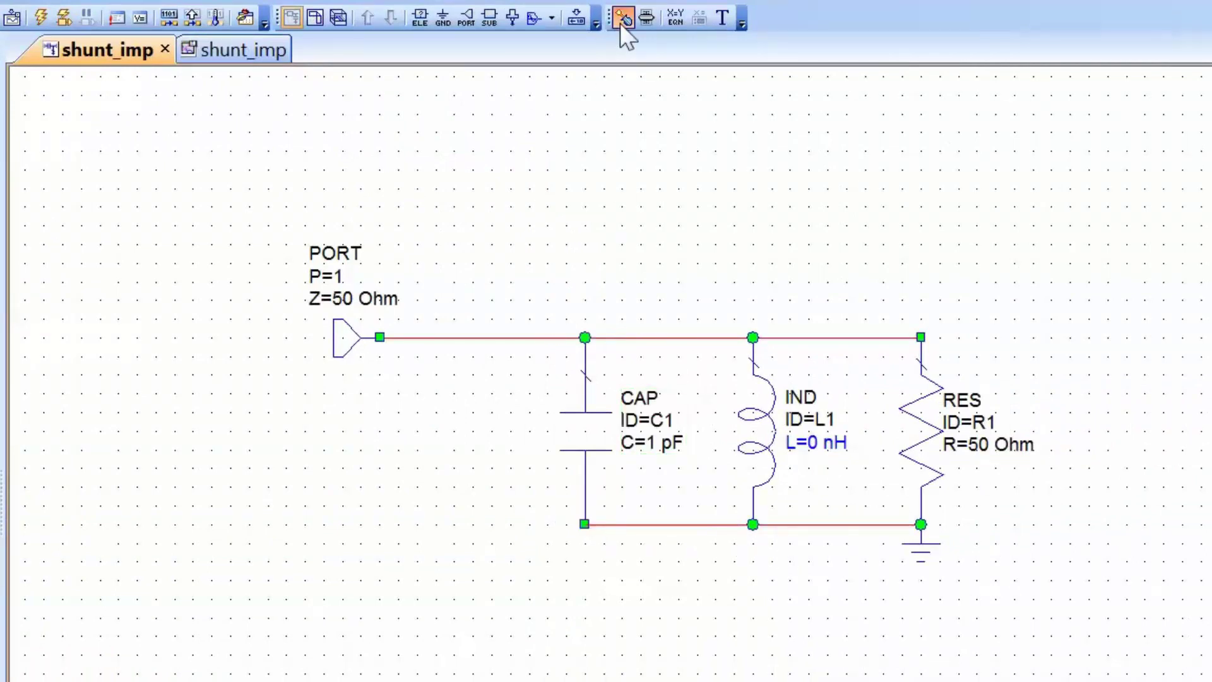
click(662, 447)
click(1003, 444)
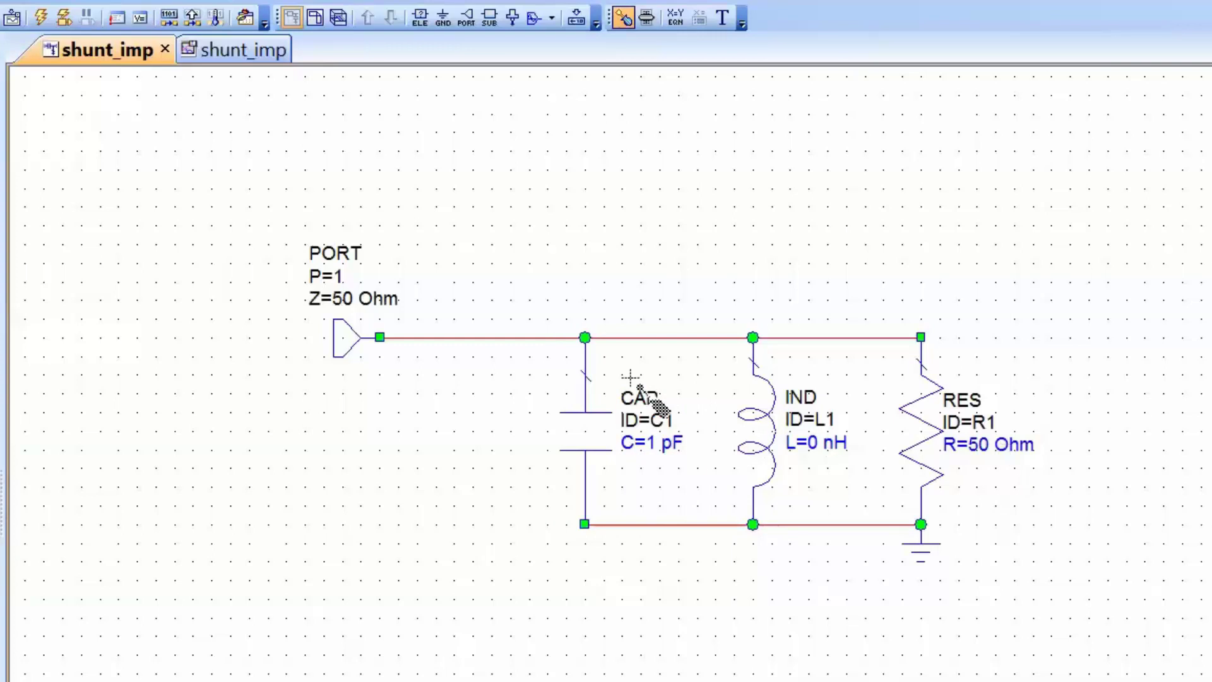
key(Escape)
- Set the capacitance of C1 to 10 pF and the inductance of L1 to 3 nH
click(658, 442)
double_click(659, 442)
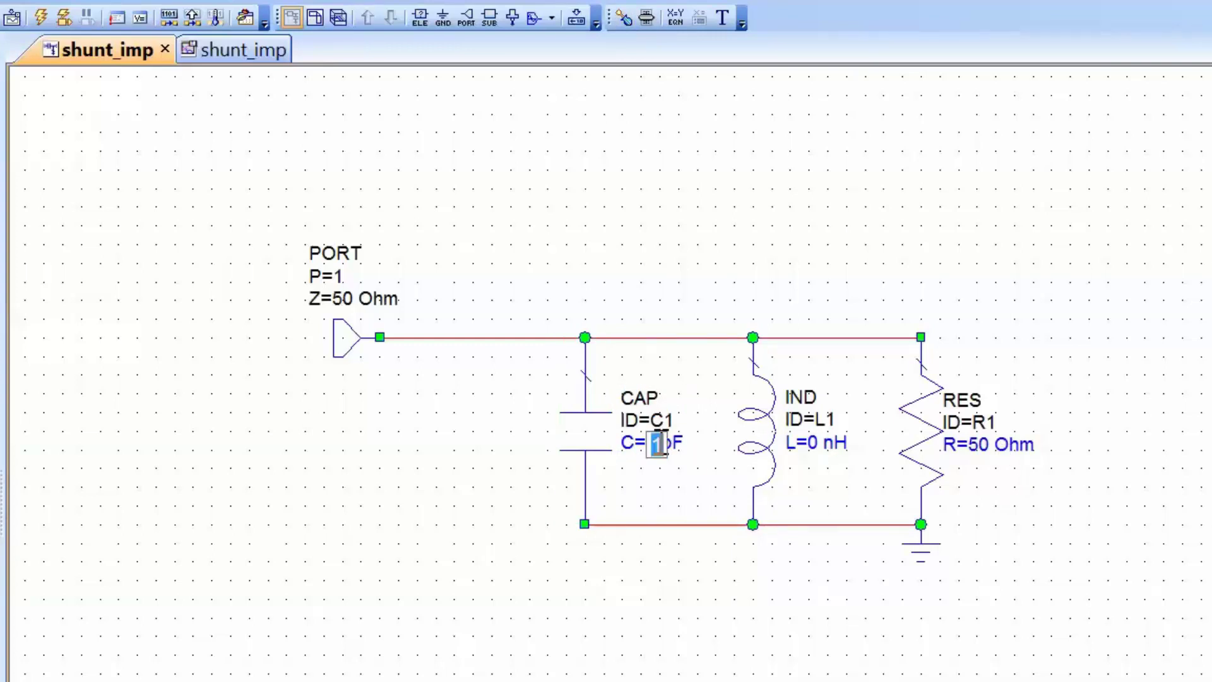
text(10)
key(Return)
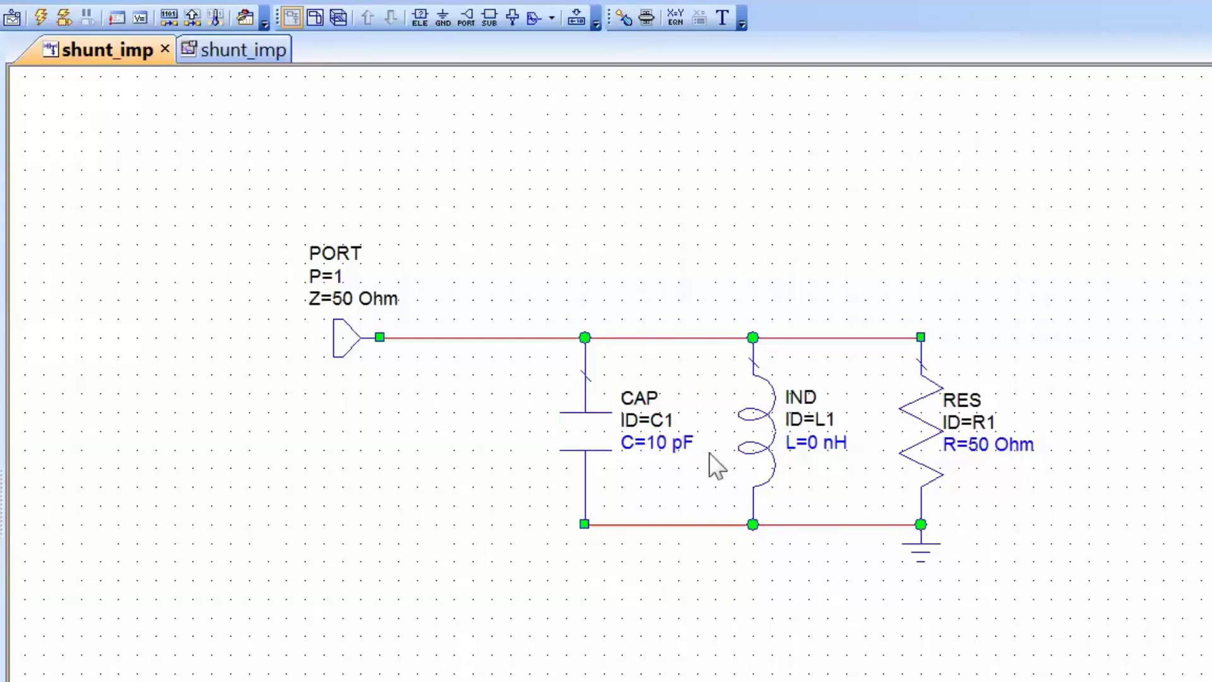
double_click(819, 443)
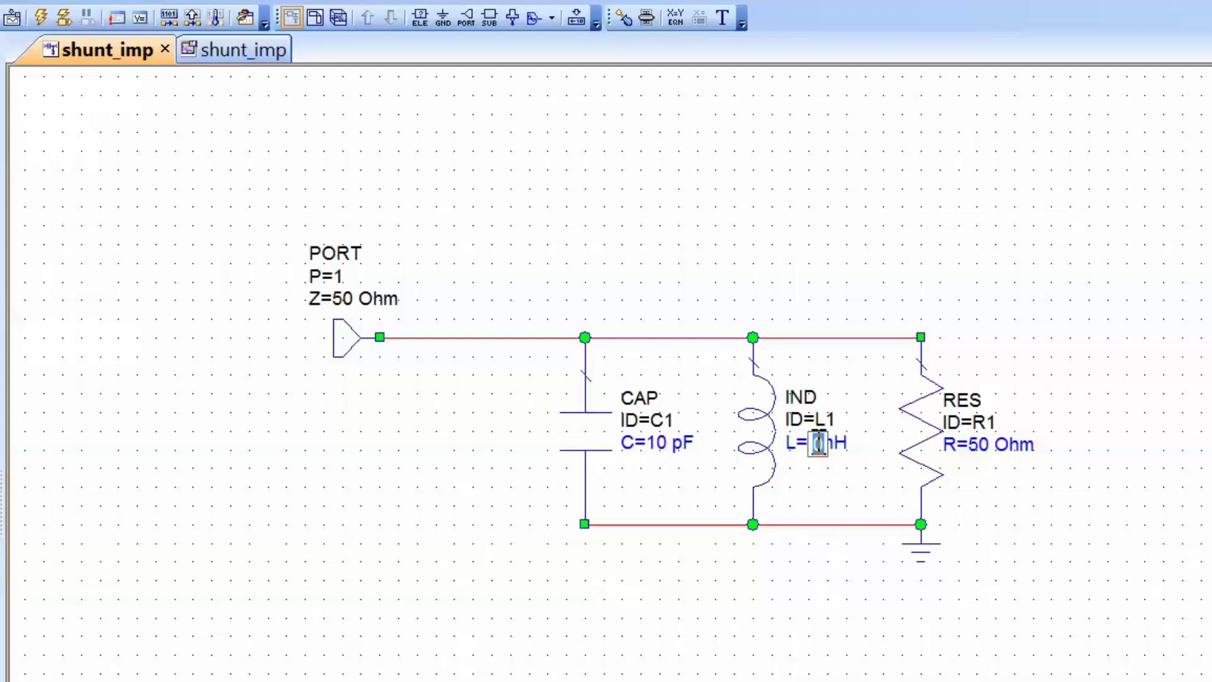
text(3)
key(Return)
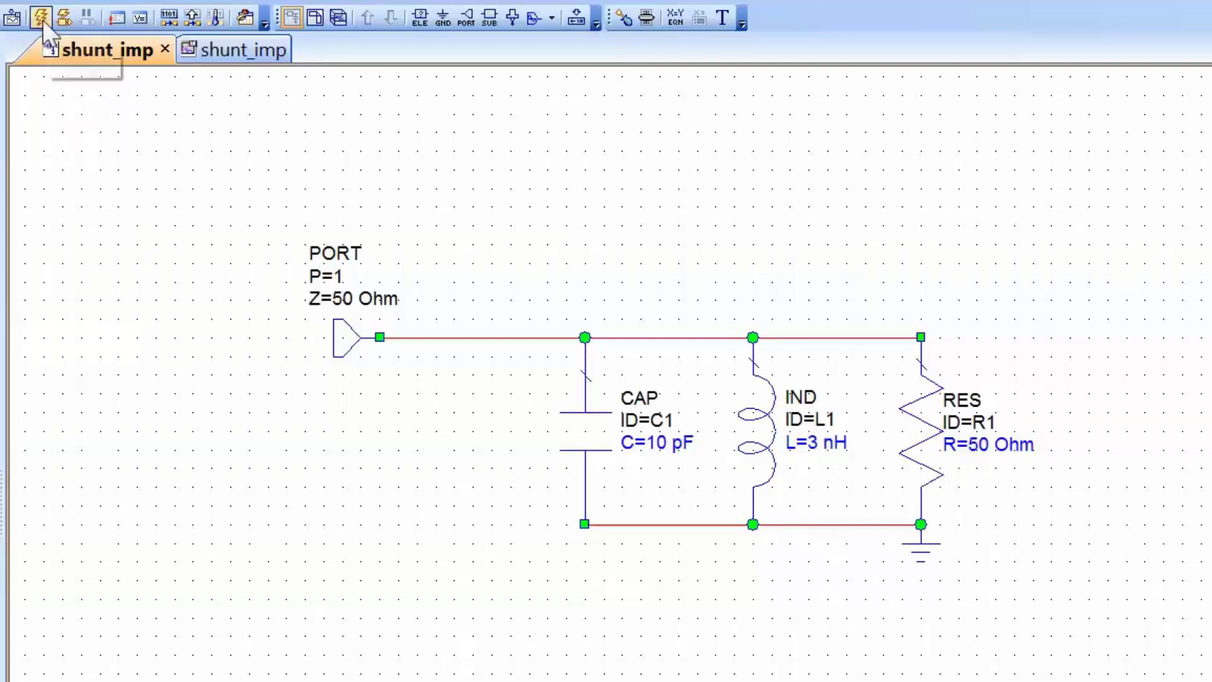
- Show the Smith chart for the parallel RLC circuit, and open the Variable Tuner and move it farther off the chart
click(235, 49)
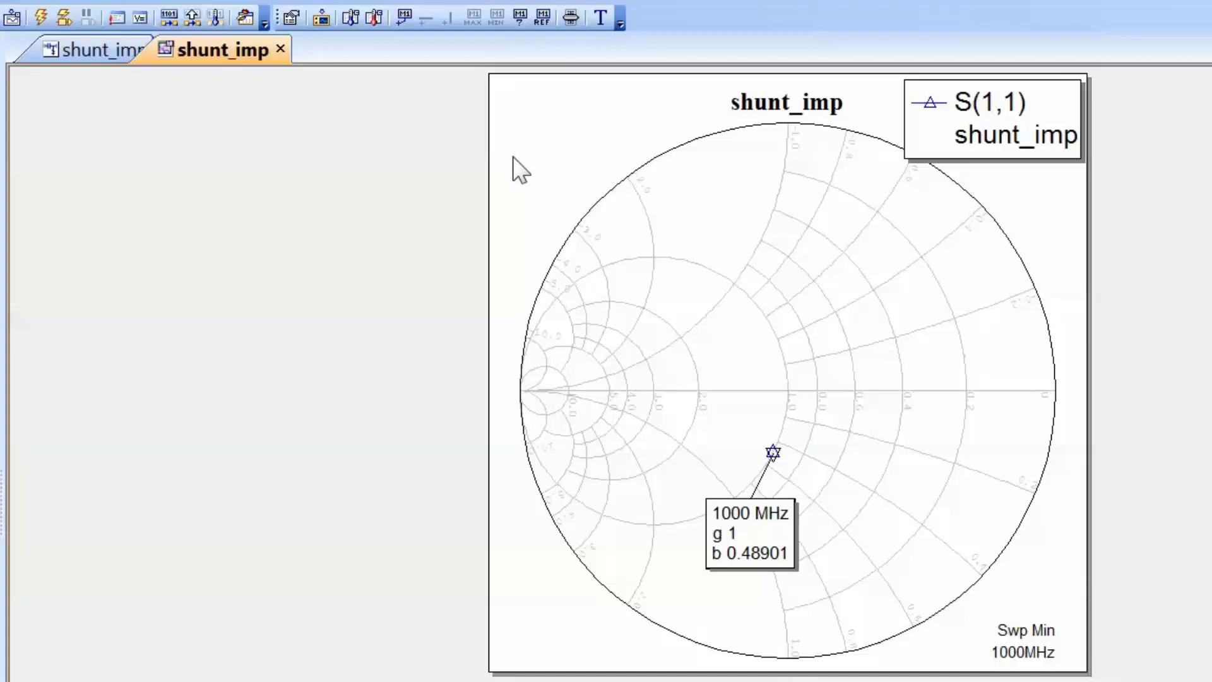
click(573, 10)
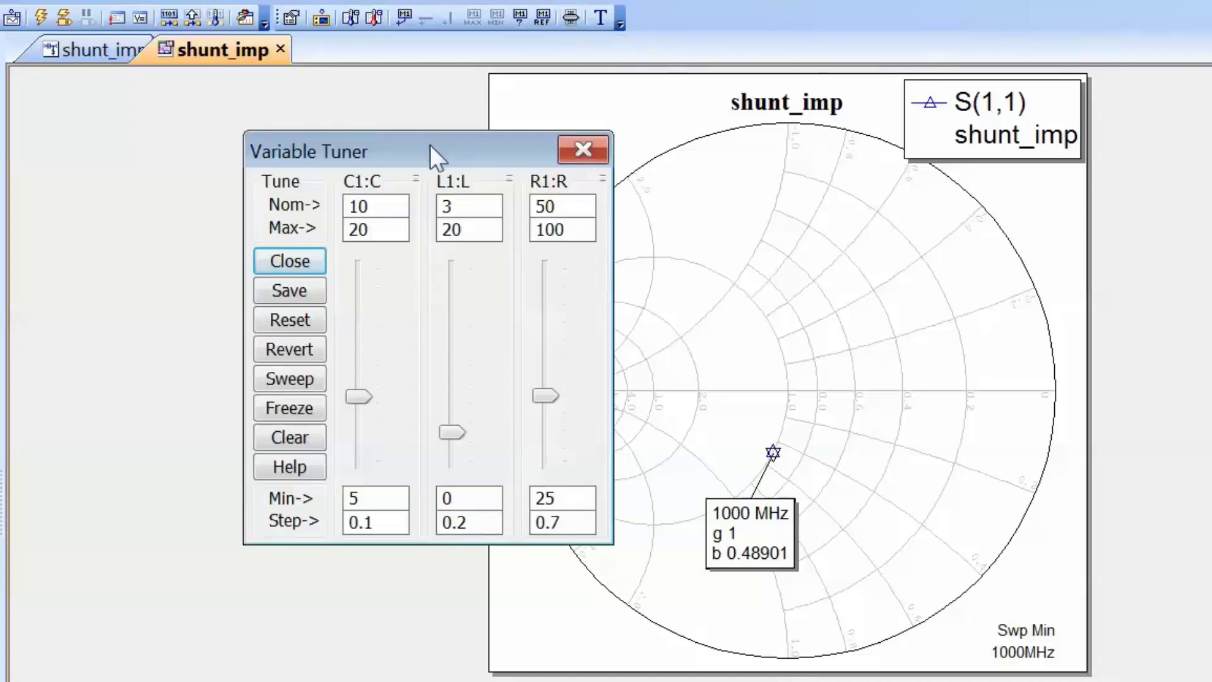
drag(430, 145, 342, 144)
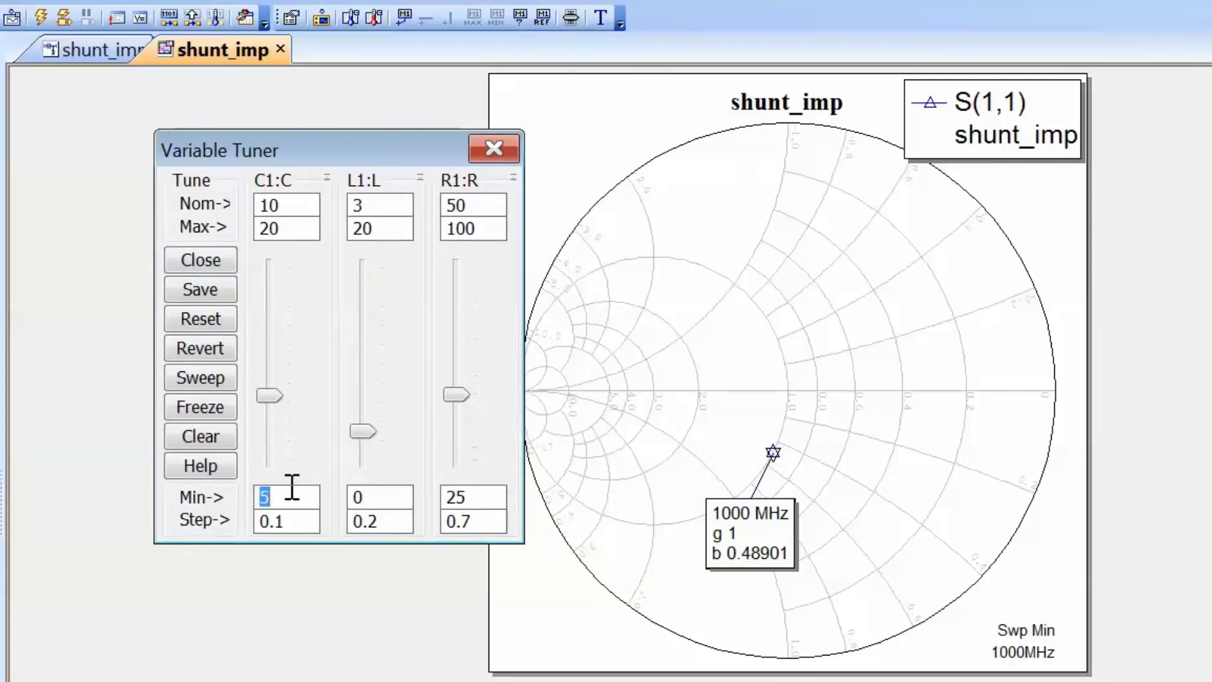
- Set the tuner minimum for C1 to 0, tune C1 to 4 pF and L1 to 3.2 nH, and close the Variable Tuner
text(0)
click(383, 503)
mouse_move(266, 369)
mouse_down()
mouse_move(286, 287)
mouse_move(248, 423)
mouse_up()
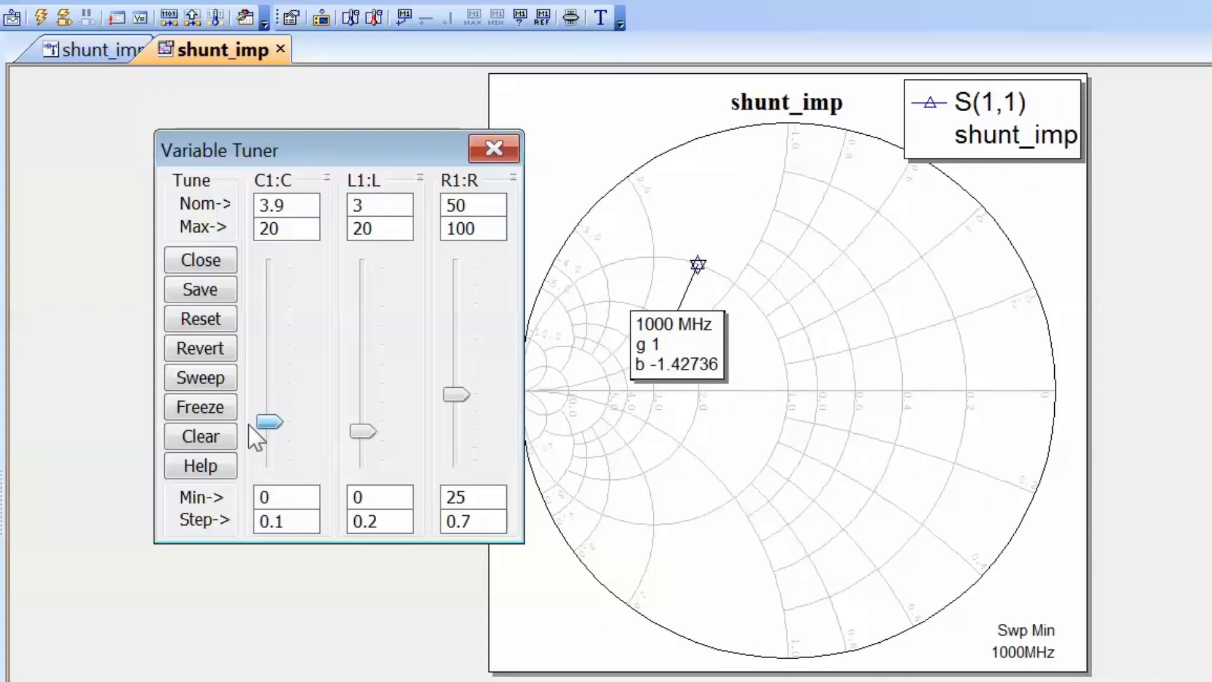
key(Up)
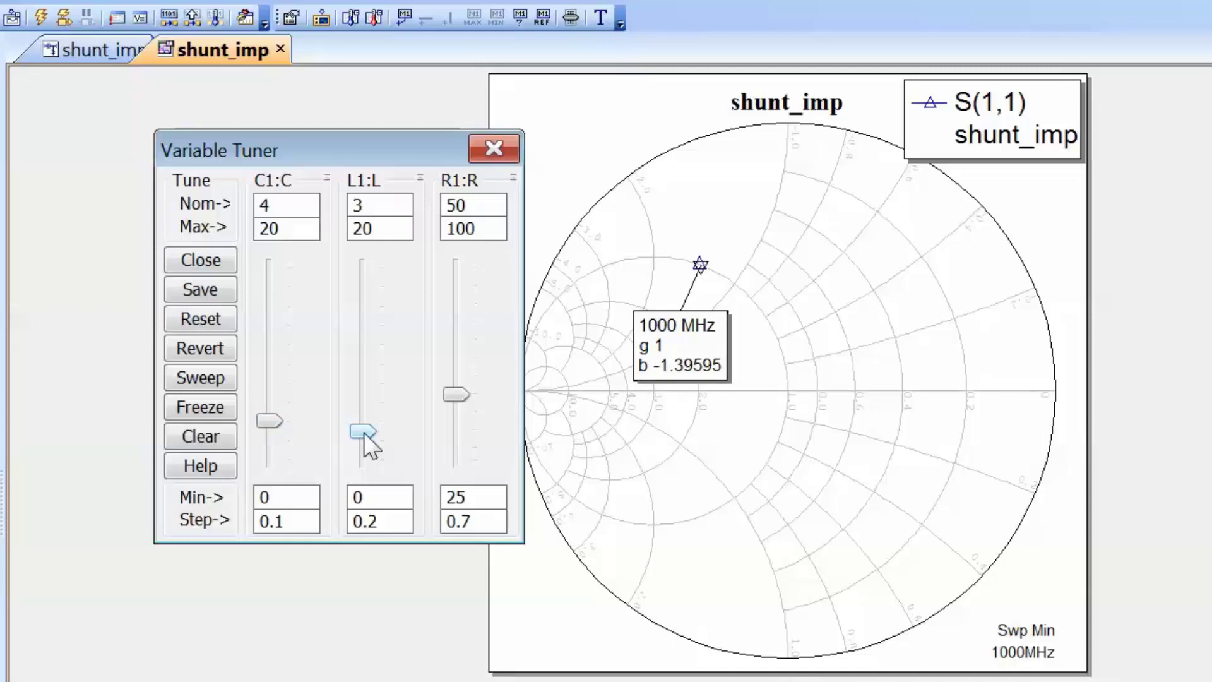
mouse_move(365, 435)
mouse_down()
mouse_move(384, 322)
mouse_move(338, 434)
mouse_up()
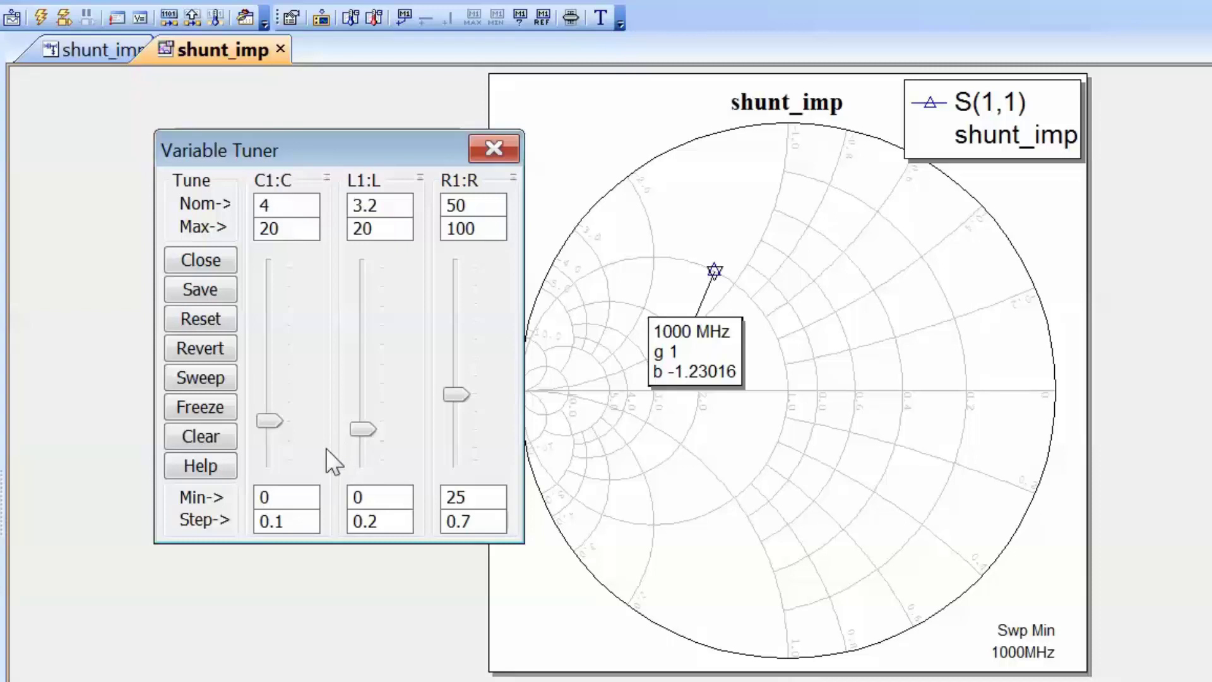
click(494, 149)
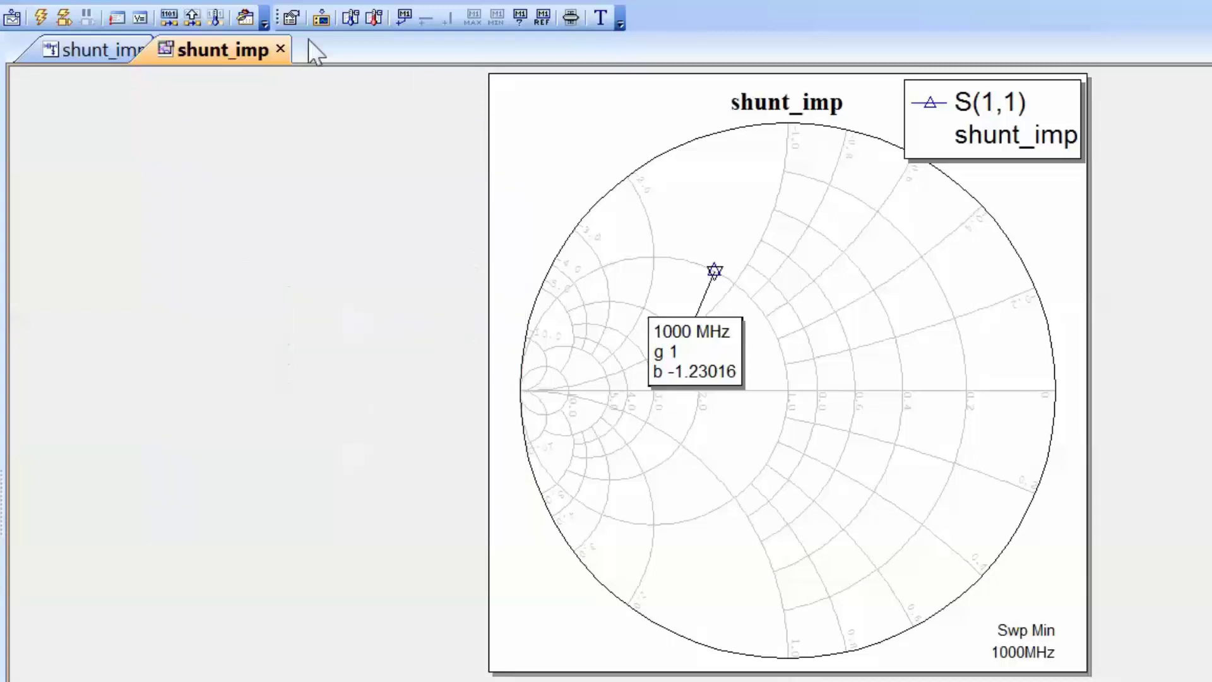
- Turn off tuning for the values of C1, L1 and R1 in the shunt_imp schematic
click(76, 44)
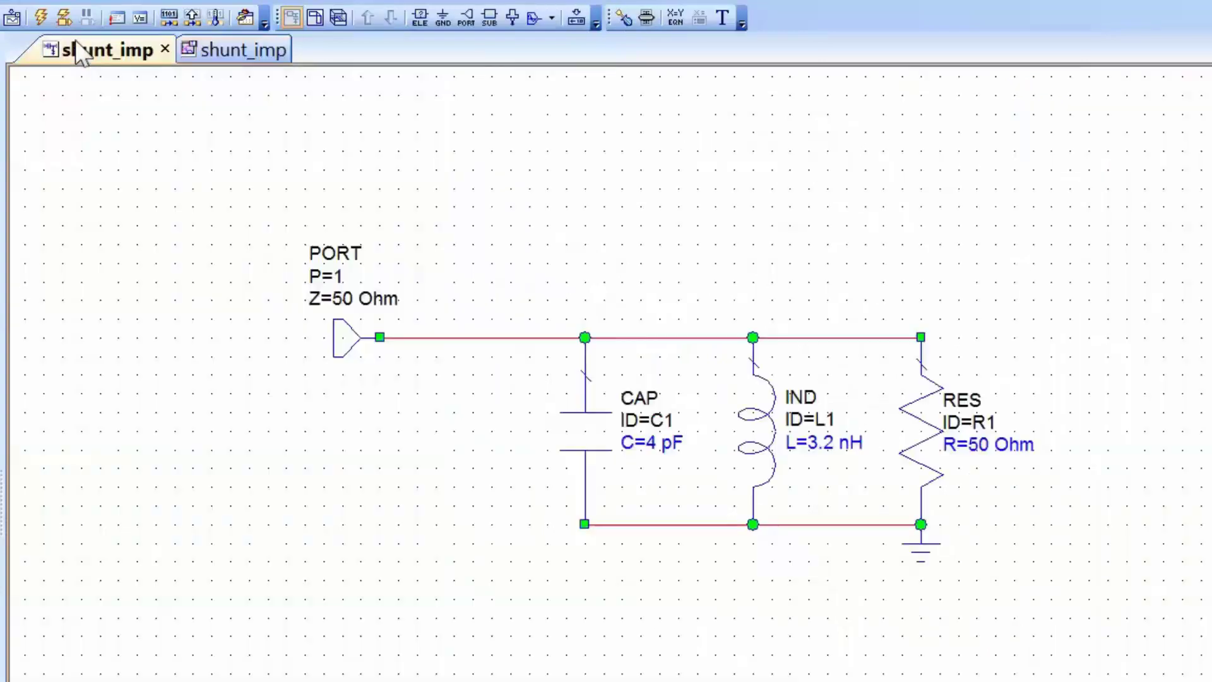
click(623, 18)
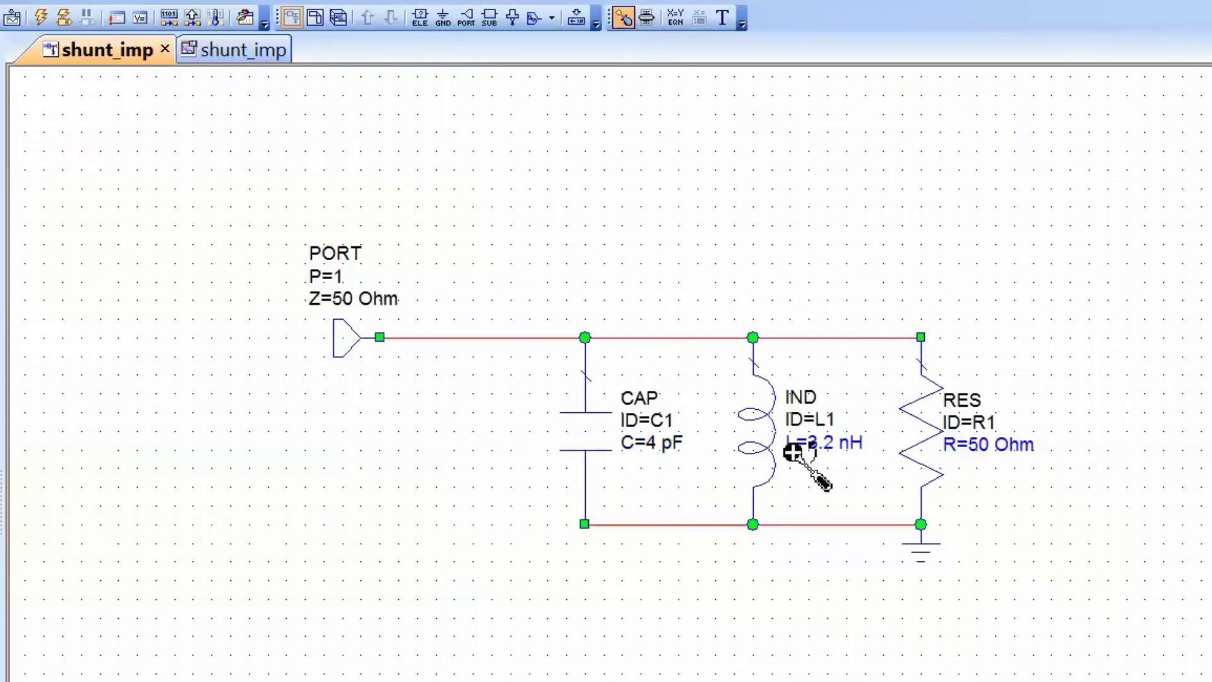
click(834, 444)
click(966, 445)
key(Escape)
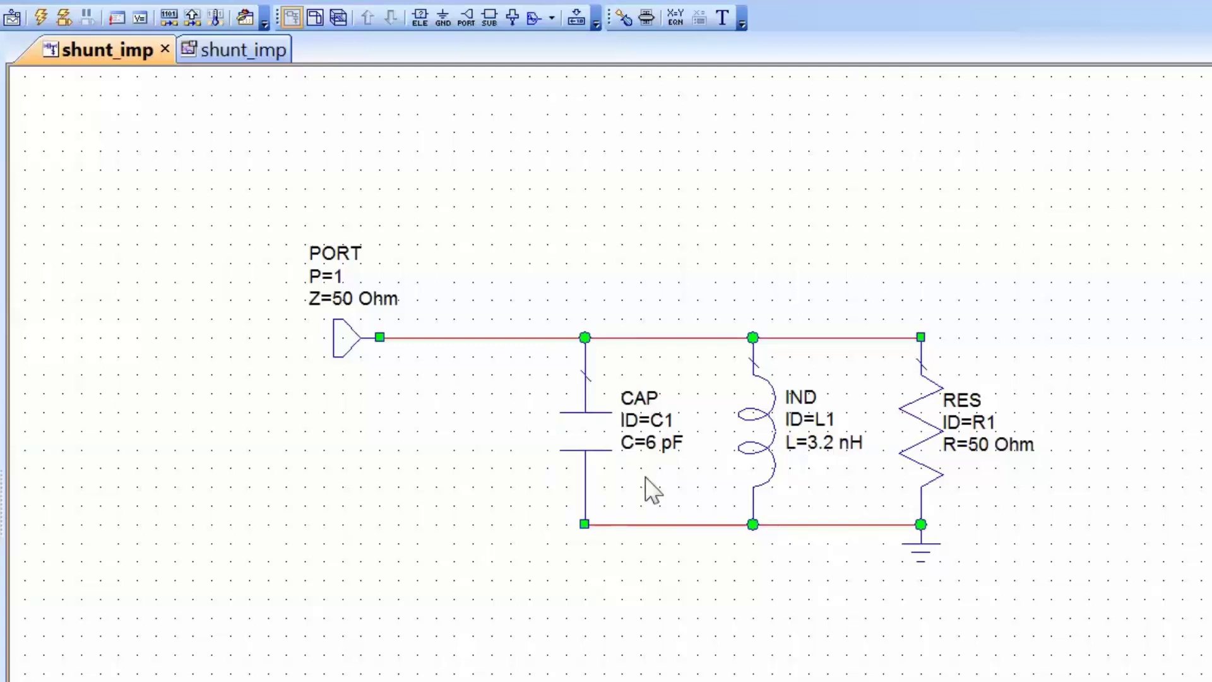
- Set the capacitance of C1 to 8 pF and the inductance of L1 to 4 nH
click(653, 442)
click(653, 442)
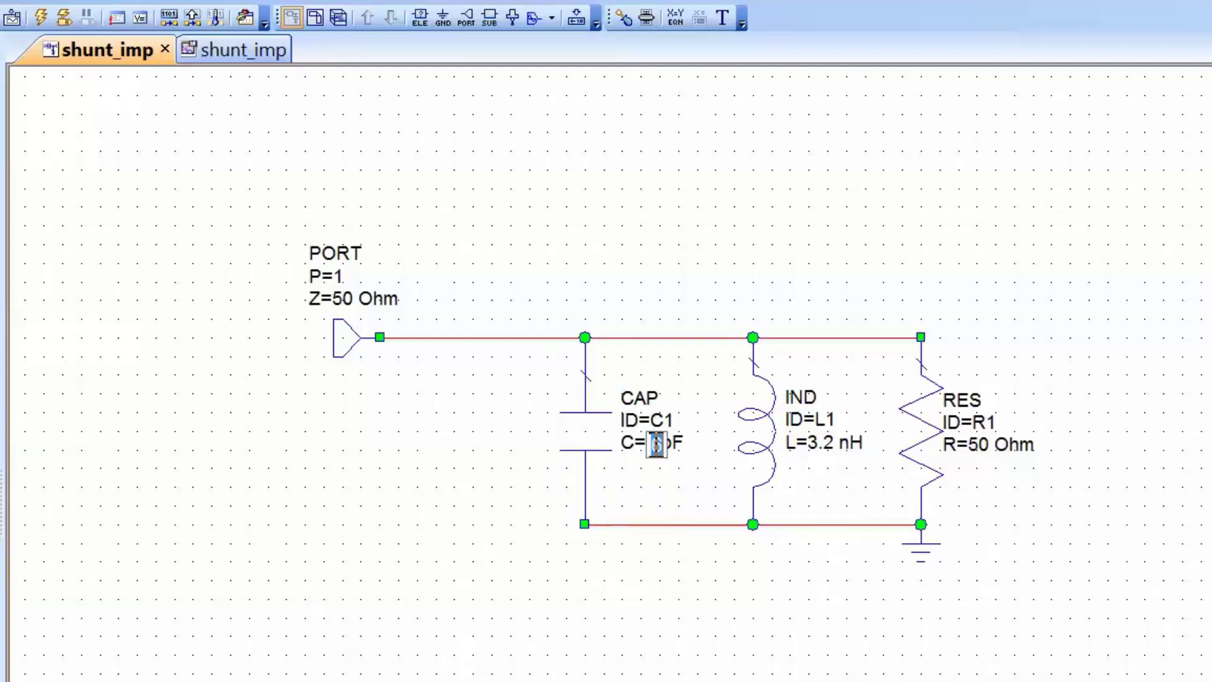
text(8)
click(819, 468)
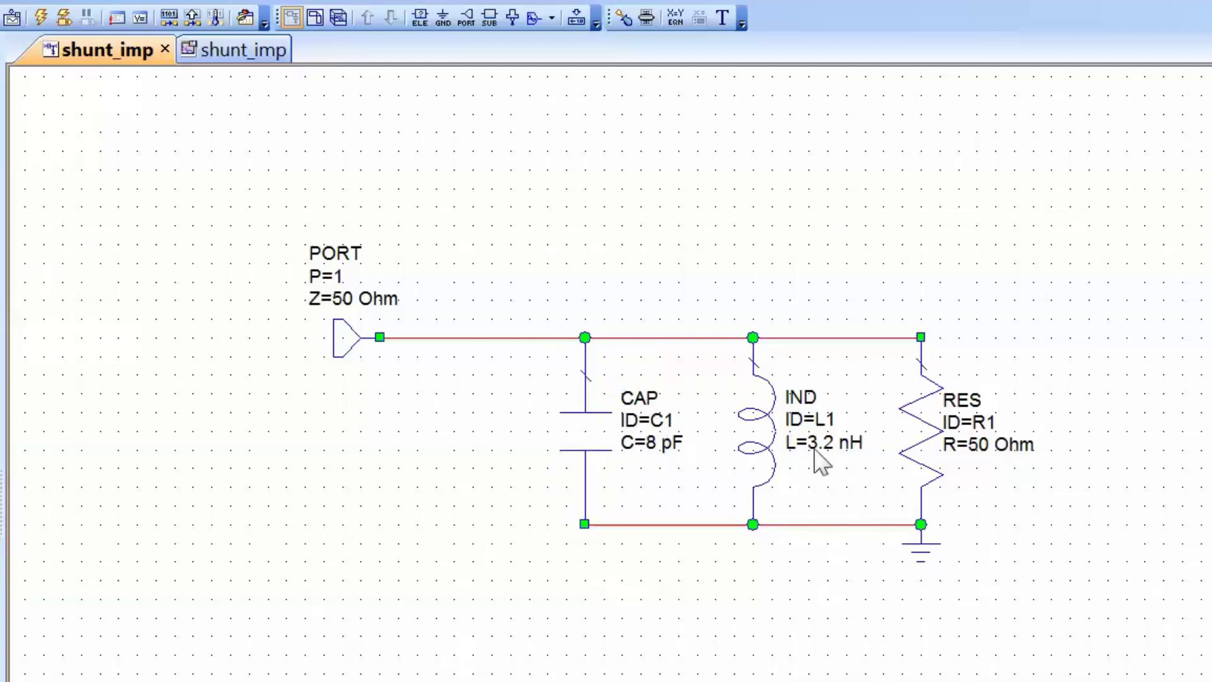
double_click(825, 445)
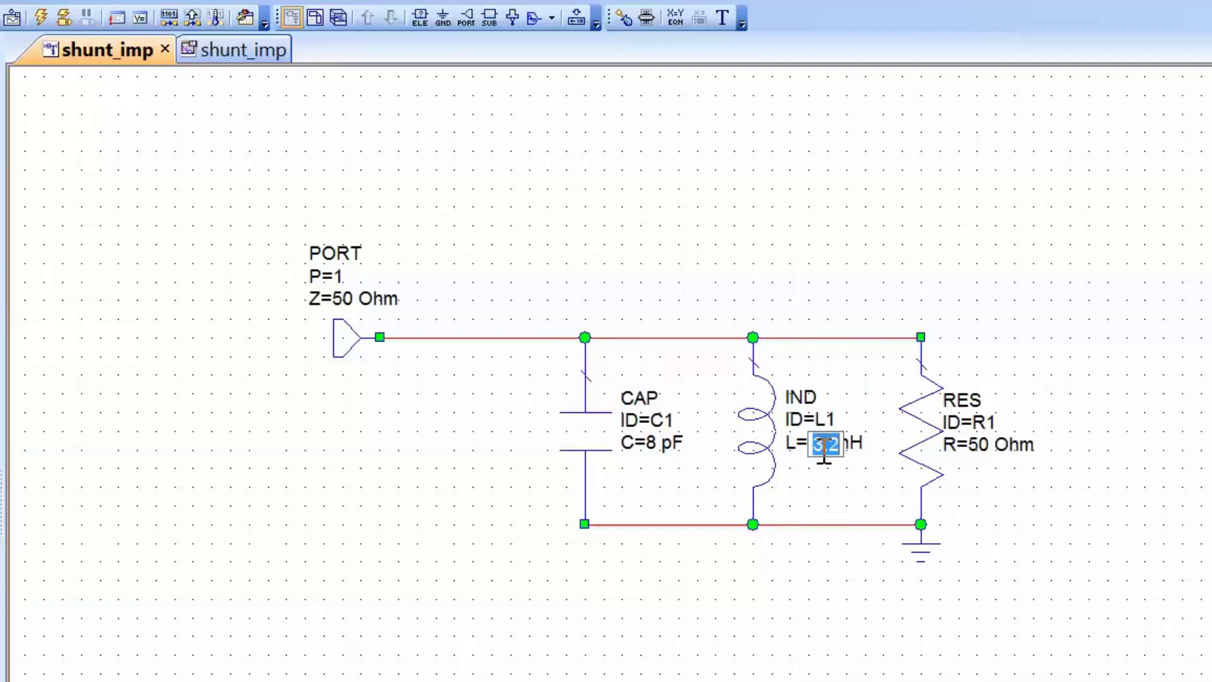
text(4)
click(832, 488)
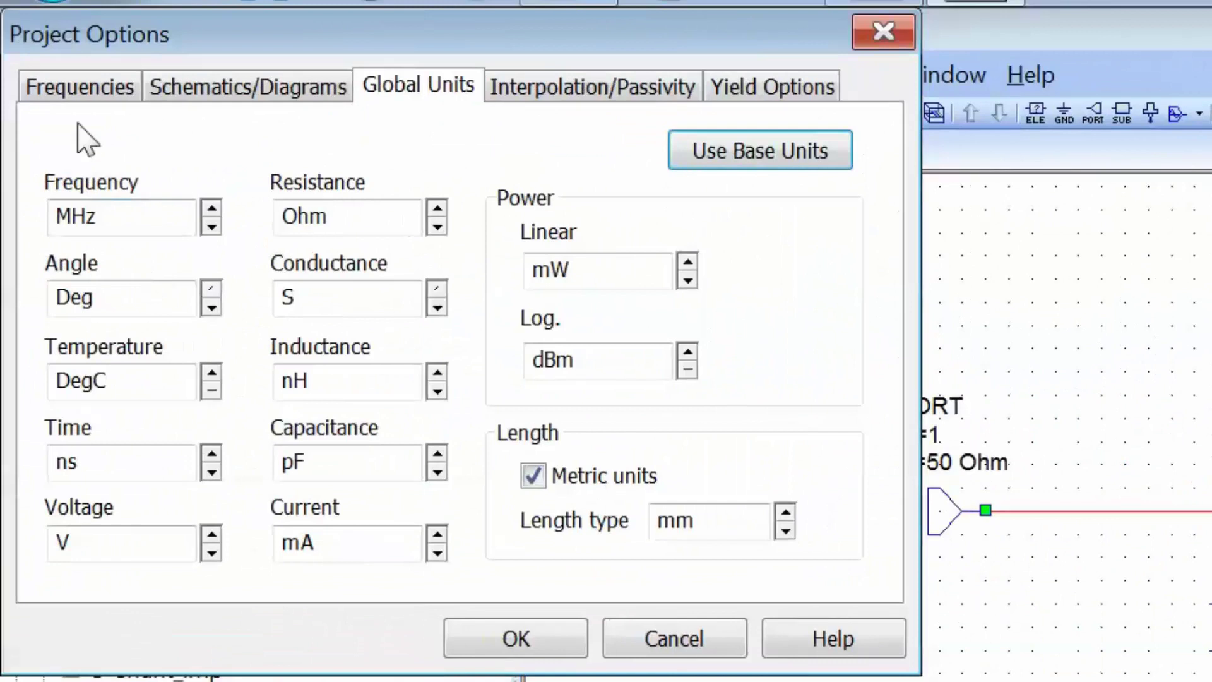
- Replace the single-point project frequency with a linear sweep from 0.5 to 2 GHz in 0.01 GHz steps
click(77, 88)
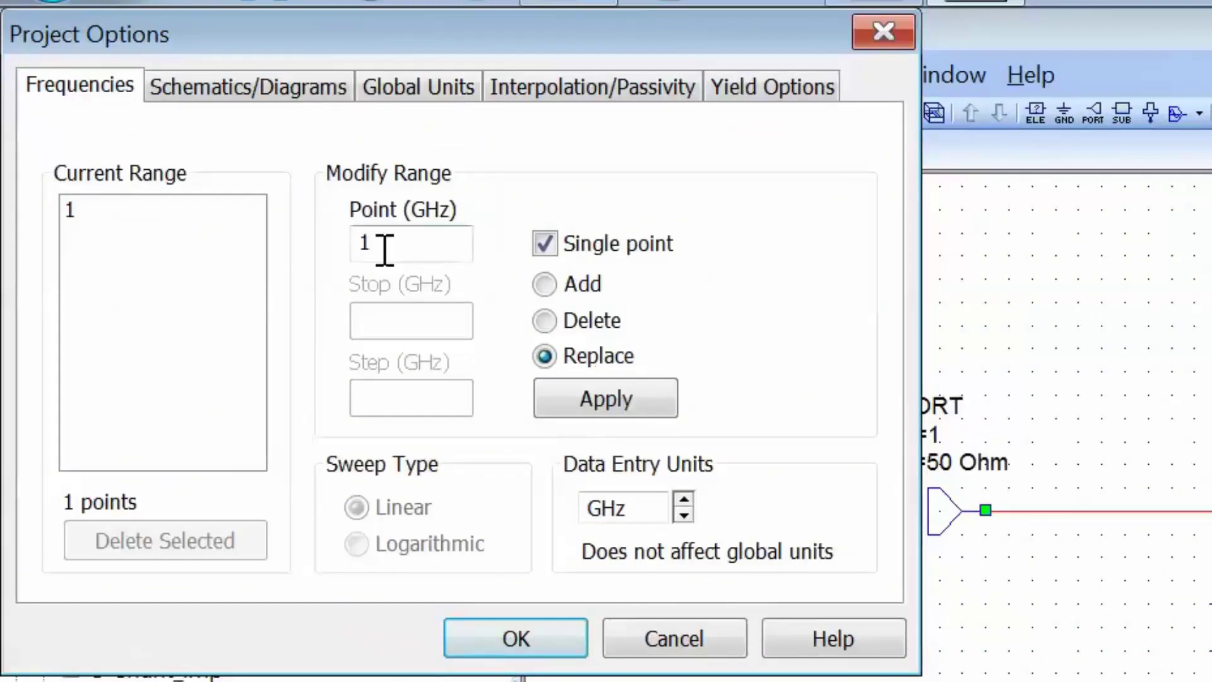
click(541, 244)
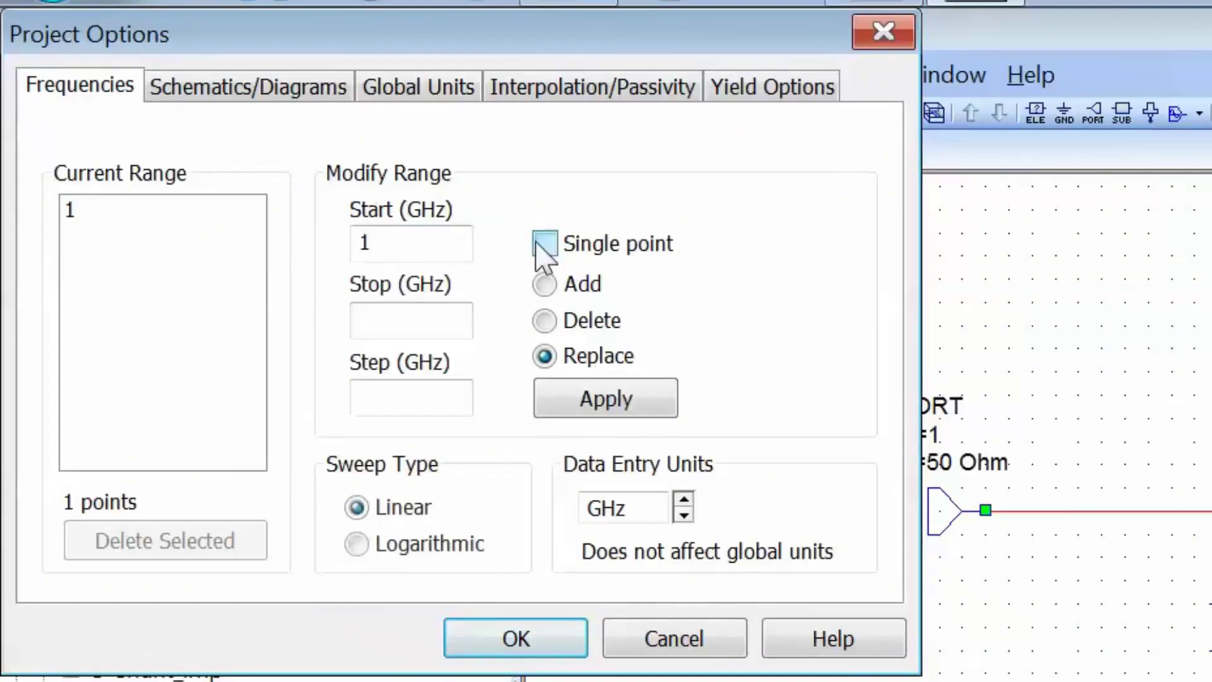
double_click(403, 243)
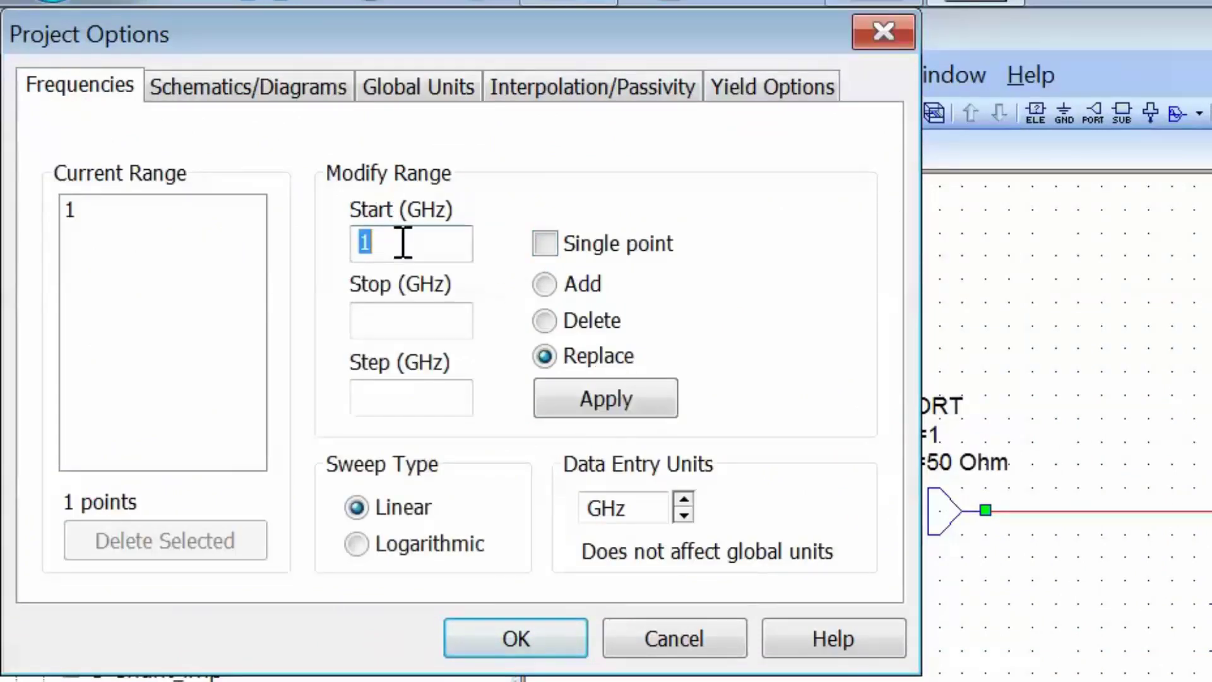
text(0.5)
click(420, 333)
text(2)
click(442, 390)
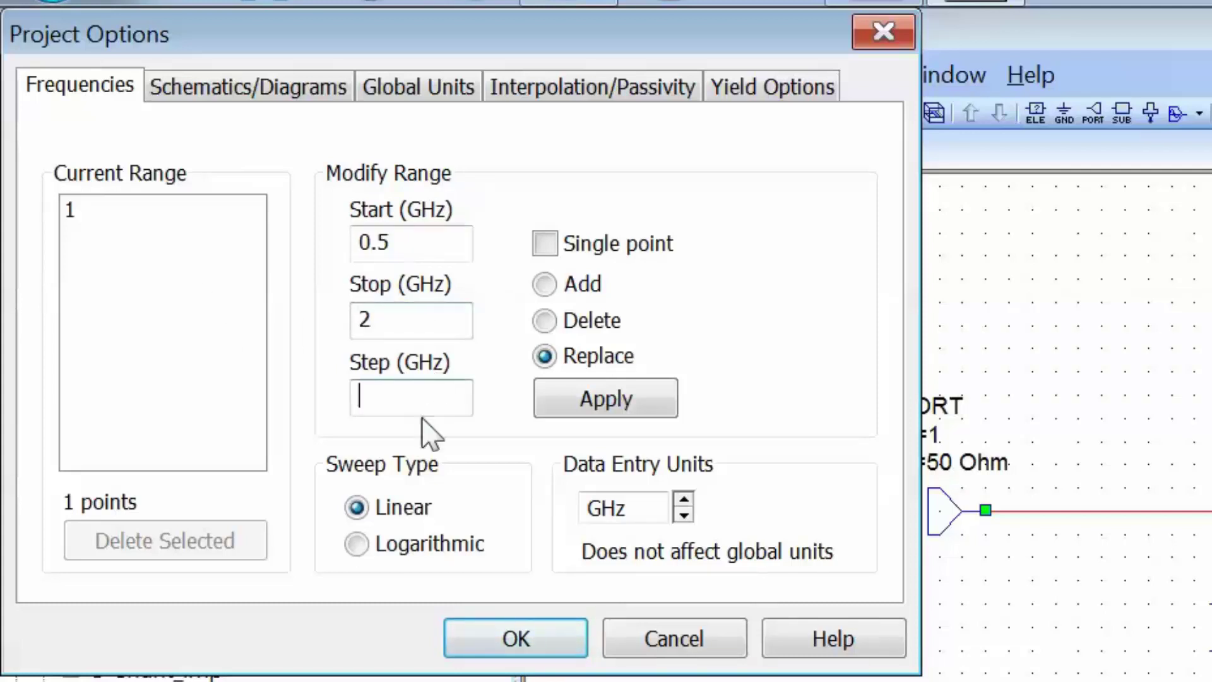
text(0.01)
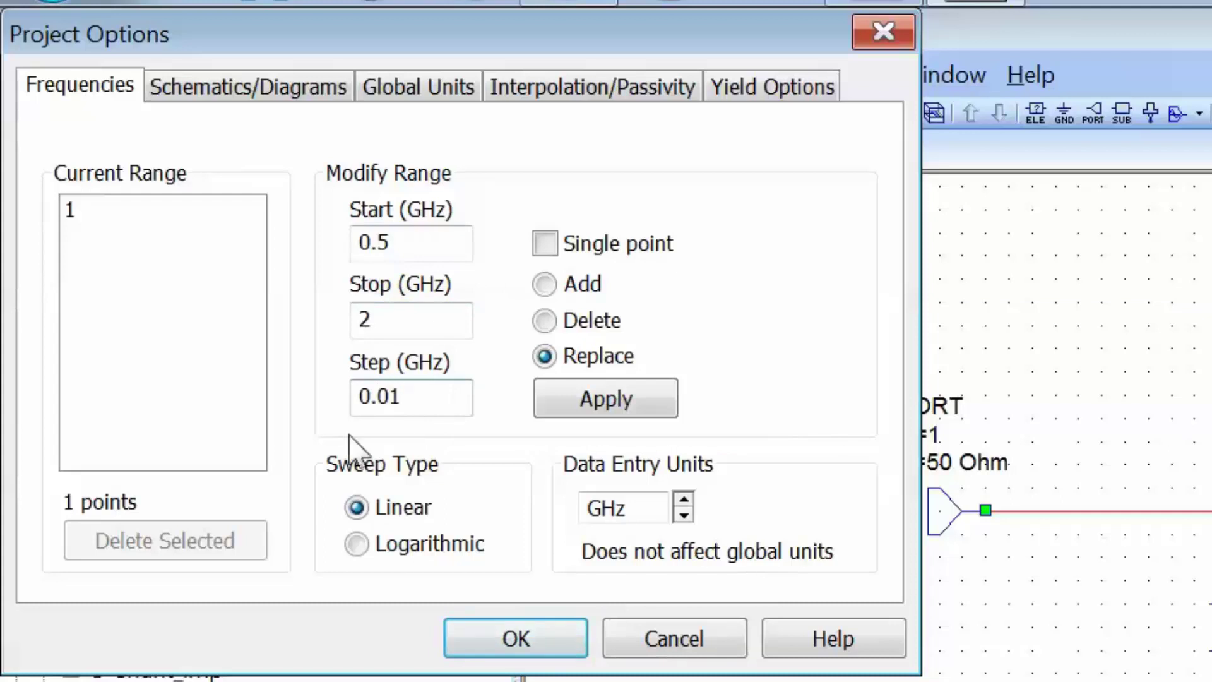
click(565, 409)
click(529, 649)
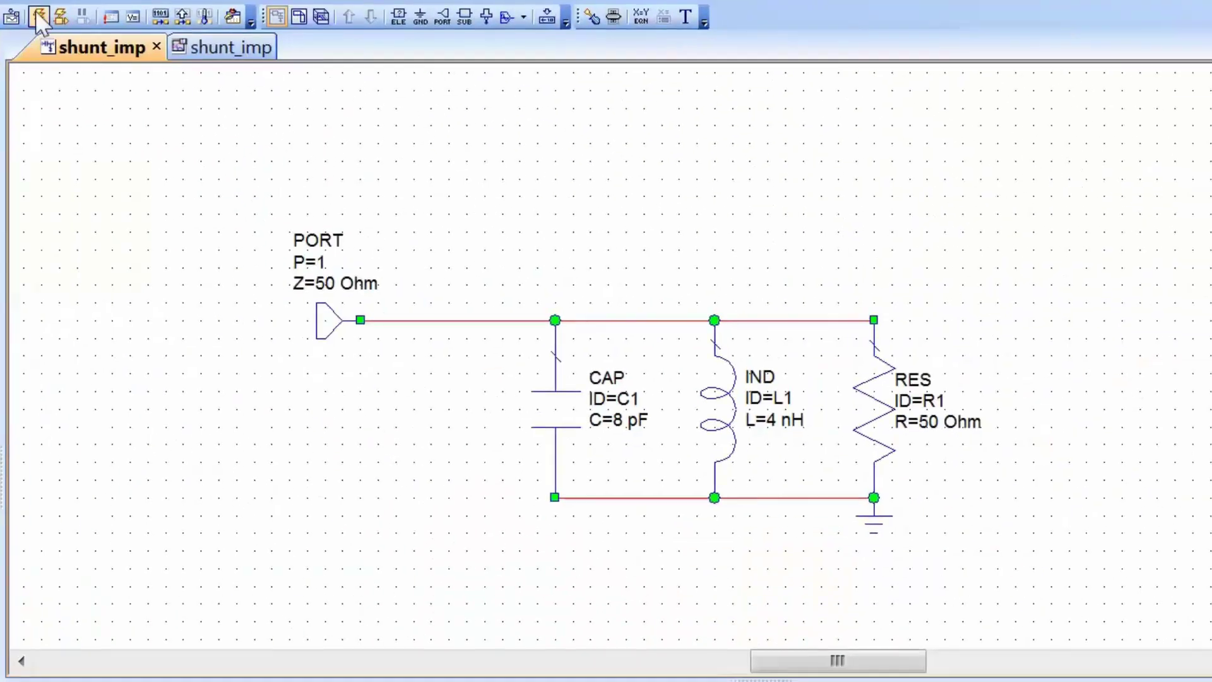
- Show the swept S(1,1) Smith chart and move its marker along the trace to 890 MHz, with its label clear of the curve
key(ctrl+Tab)
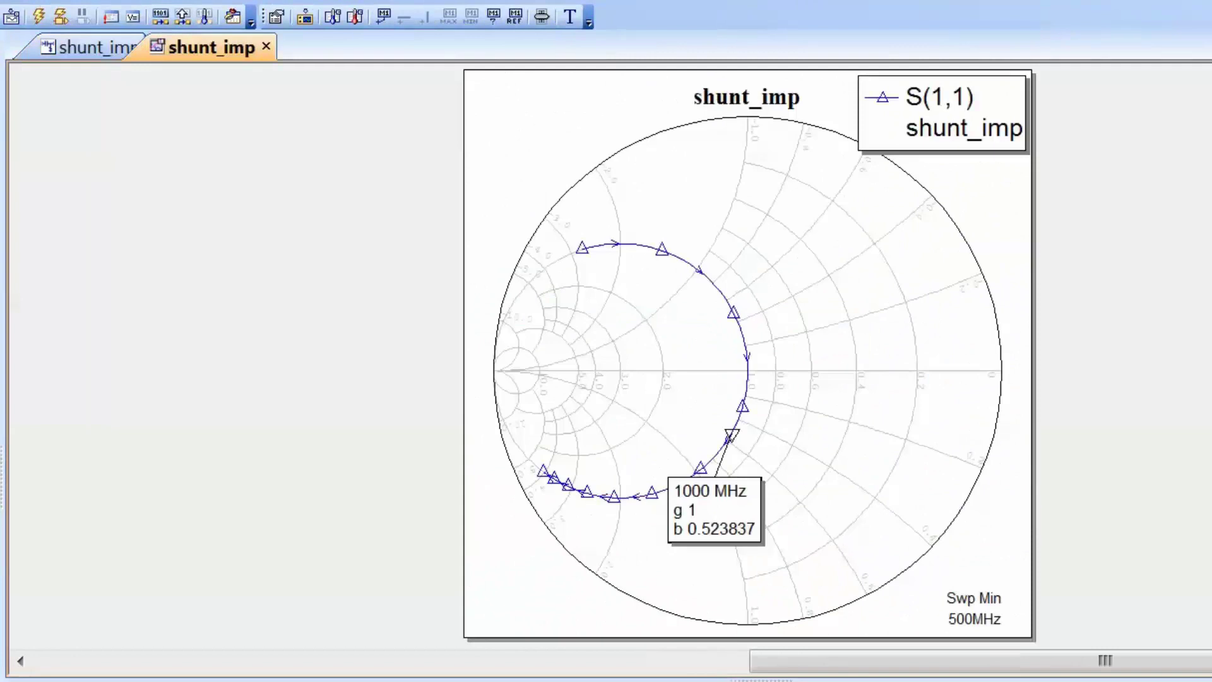
drag(714, 510, 787, 518)
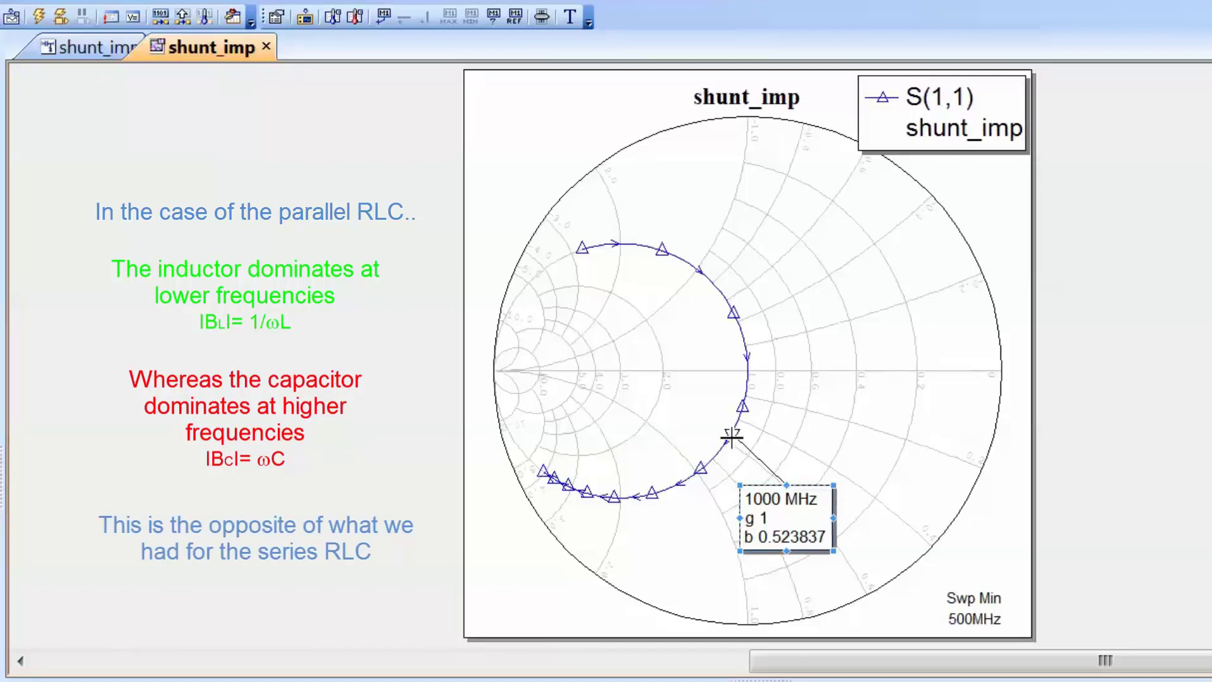
drag(731, 436, 753, 372)
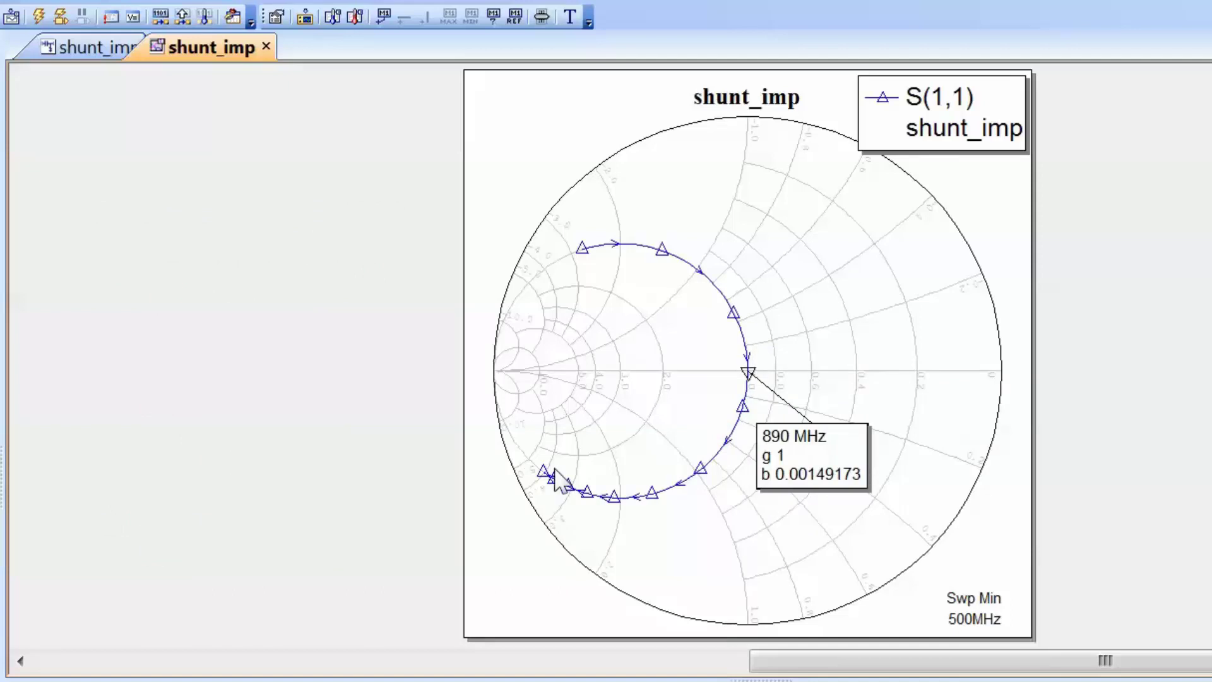